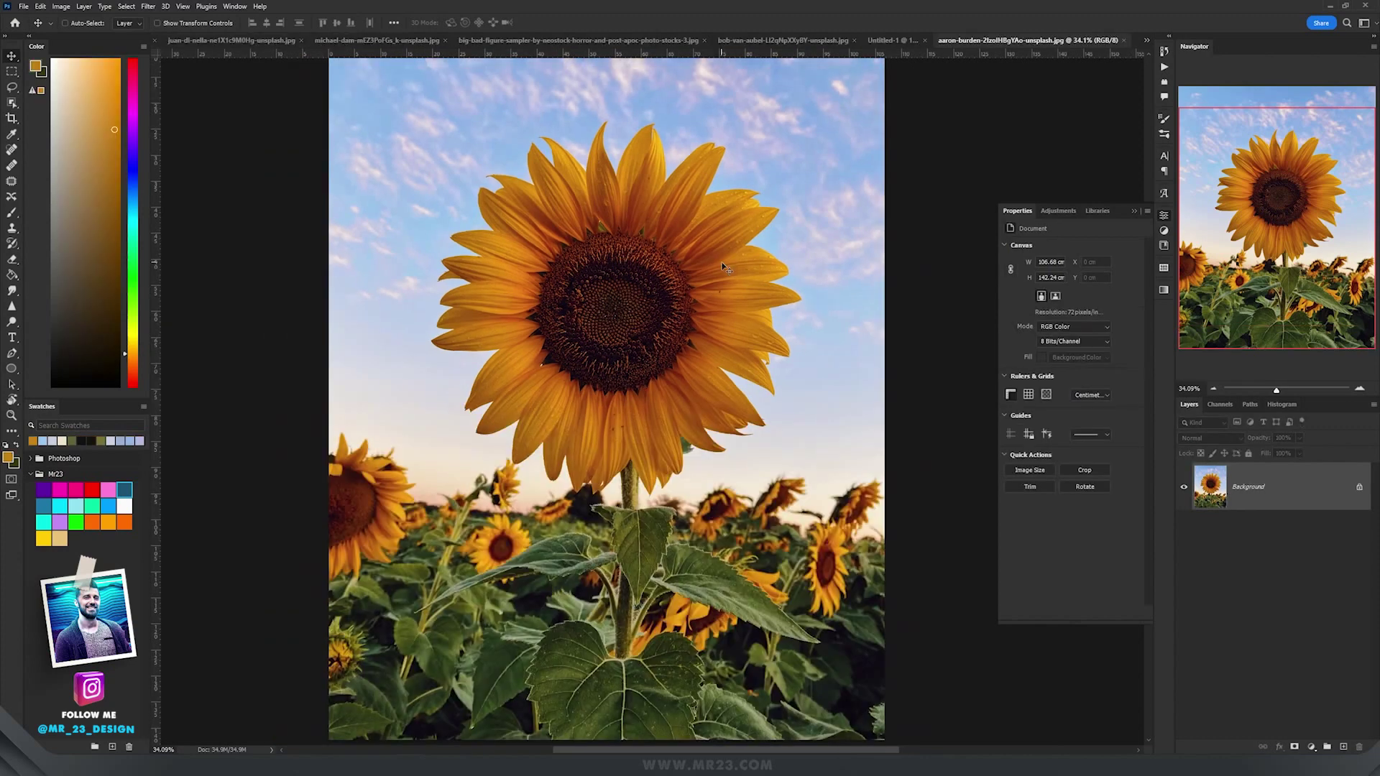
- Open Color Range on the sunflower photo, compare the matte selection previews, and set the preview to Grayscale
left_click(134, 6)
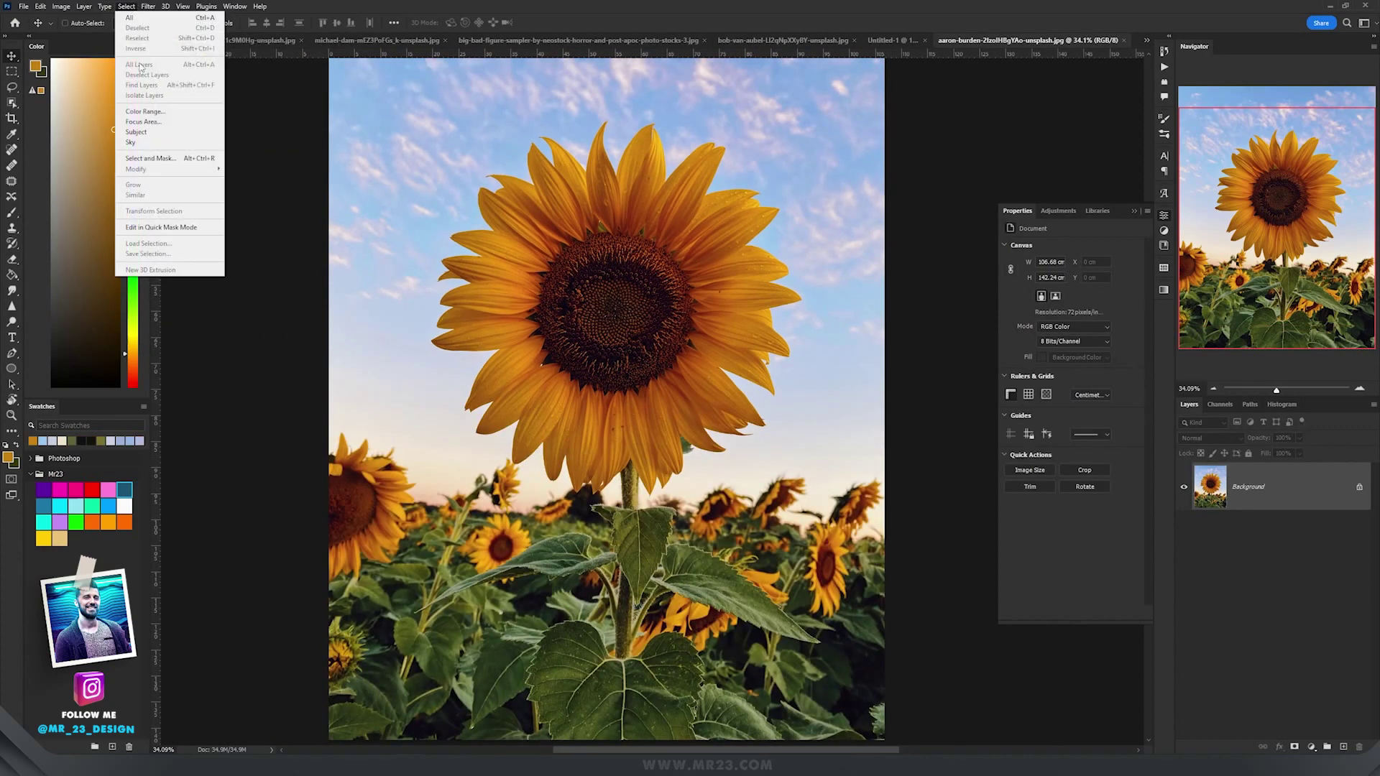
left_click(137, 108)
left_click_drag(949, 131, 884, 124)
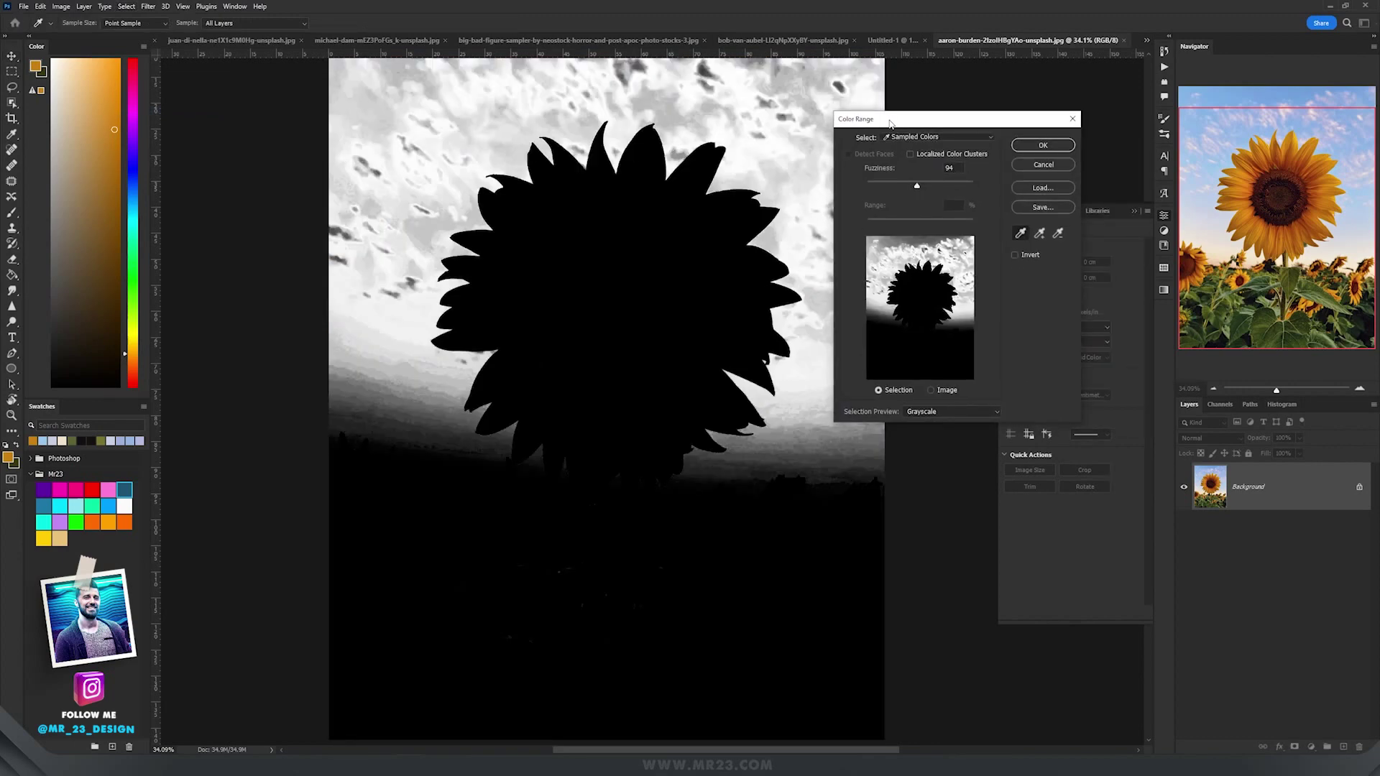
left_click(935, 410)
left_click(923, 448)
left_click(935, 411)
left_click(933, 457)
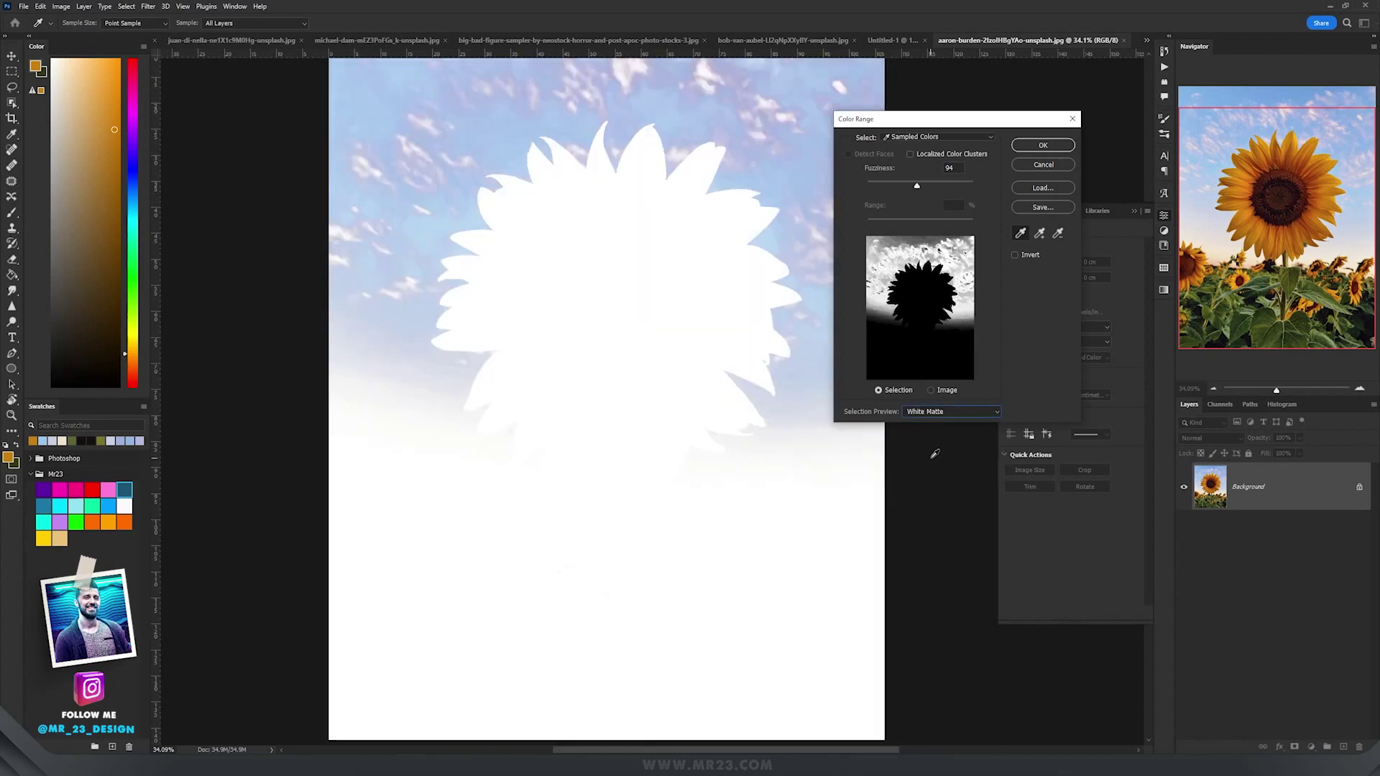
left_click(929, 411)
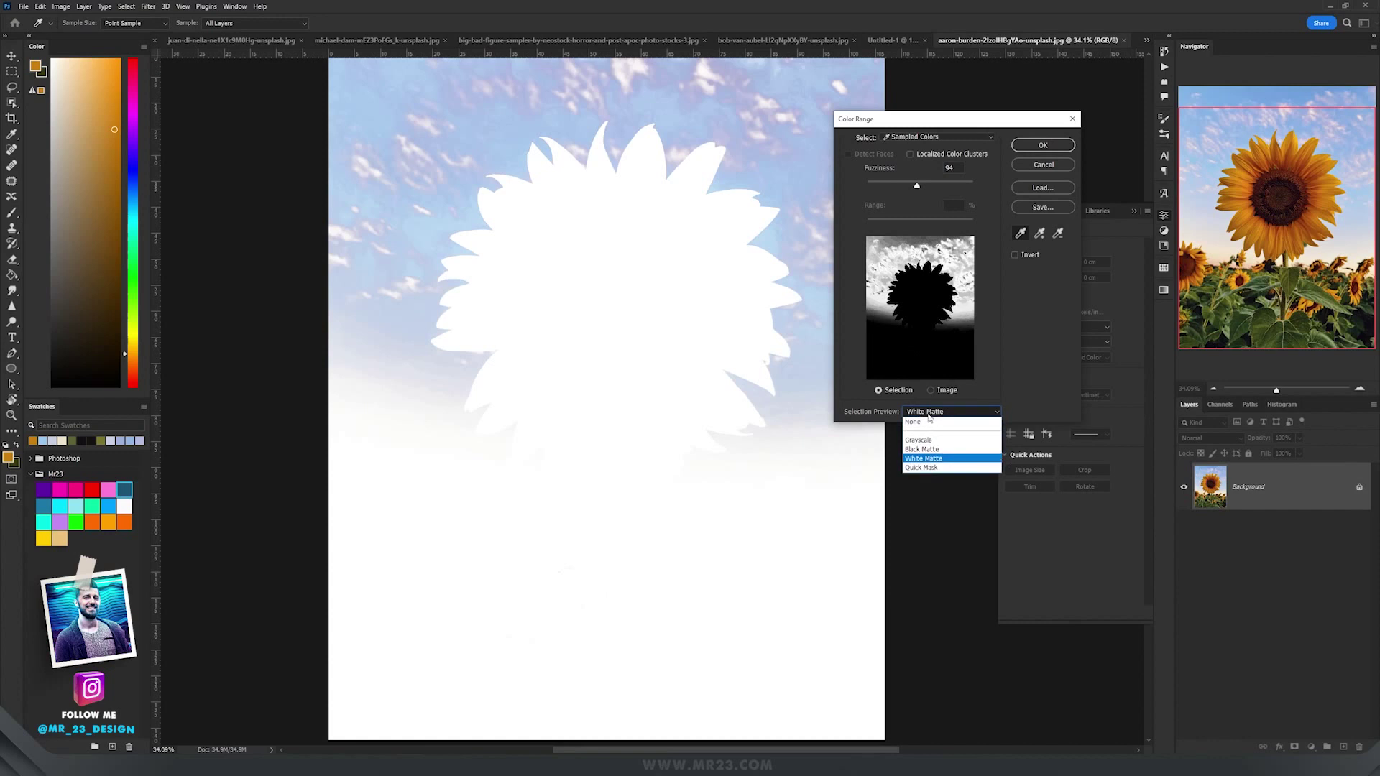
left_click(931, 439)
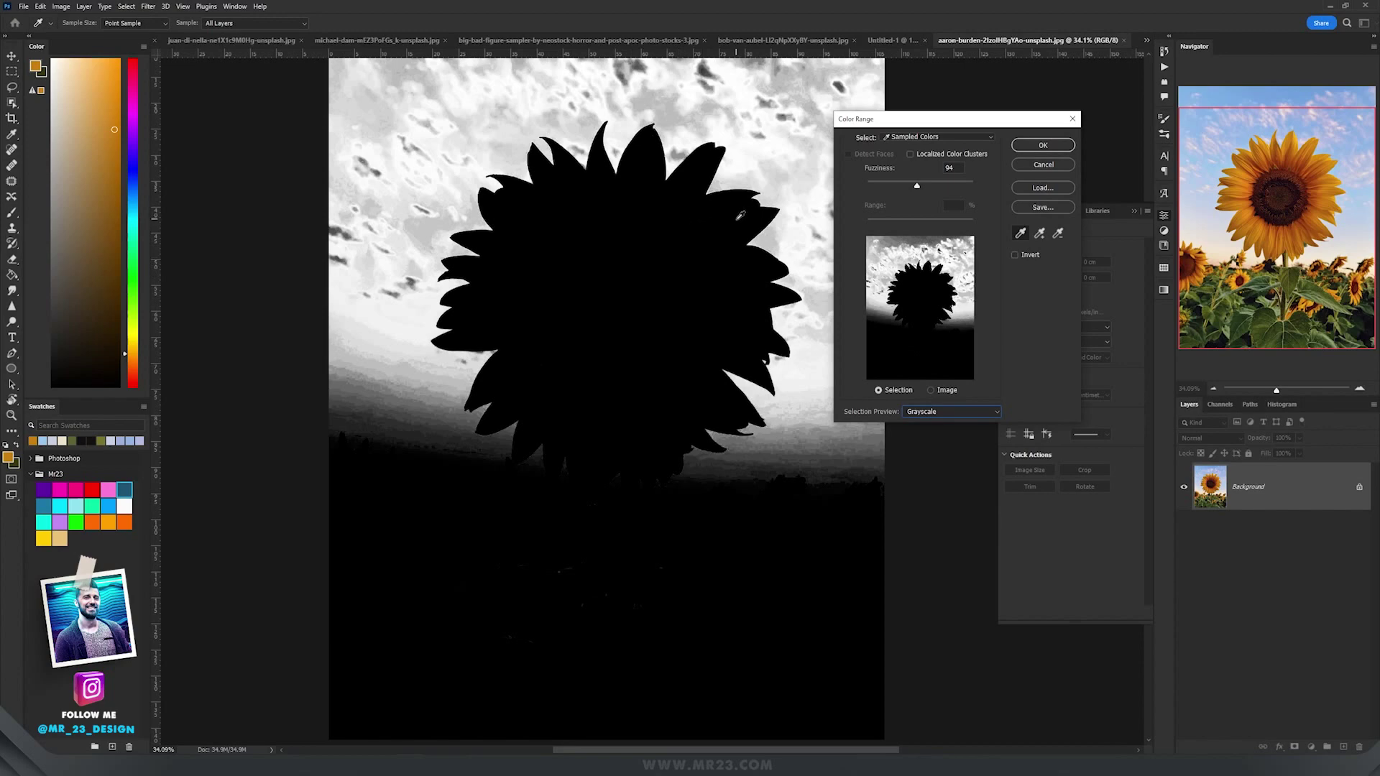
- Sample the large sunflower's yellow petals and add more of their lighter and darker tones to the color range
left_click(644, 154)
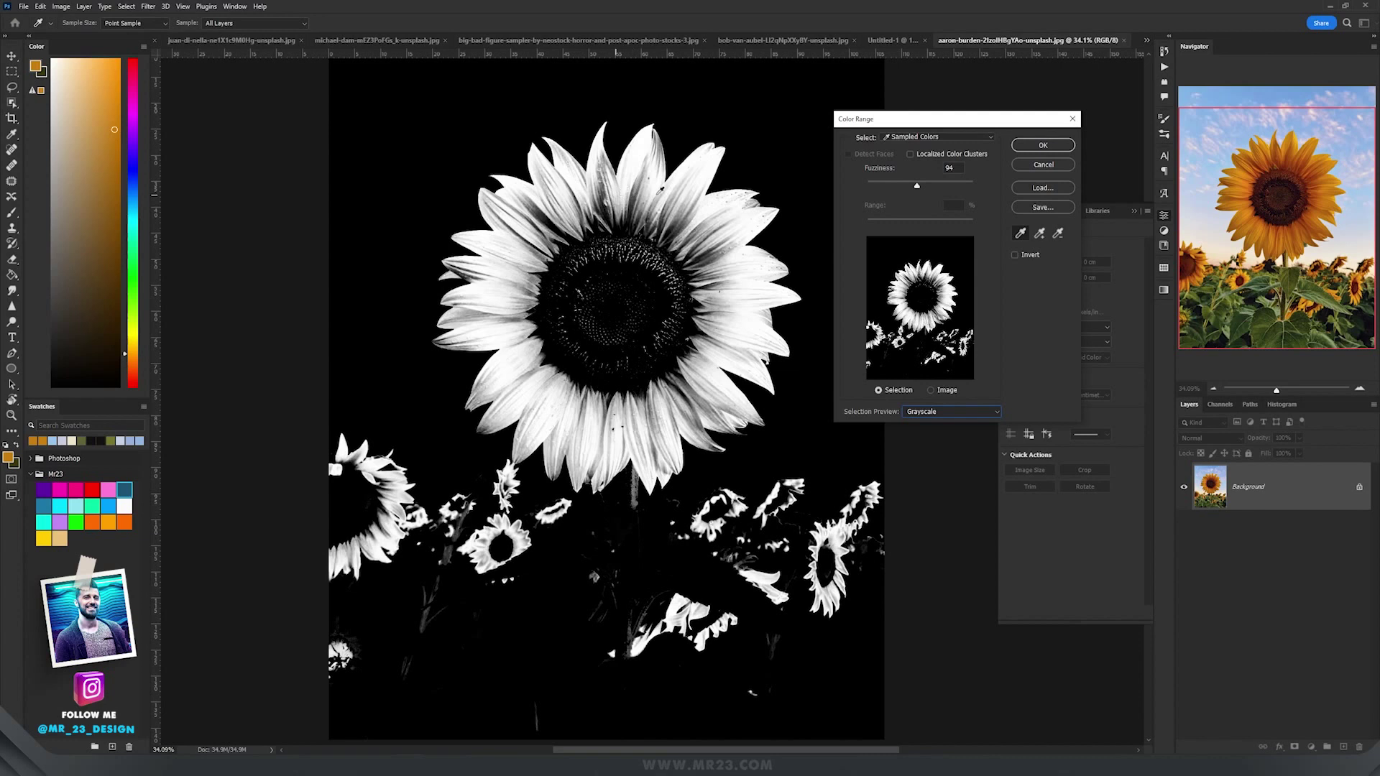
left_click(1040, 235)
left_click(681, 217)
left_click_drag(613, 215, 586, 171)
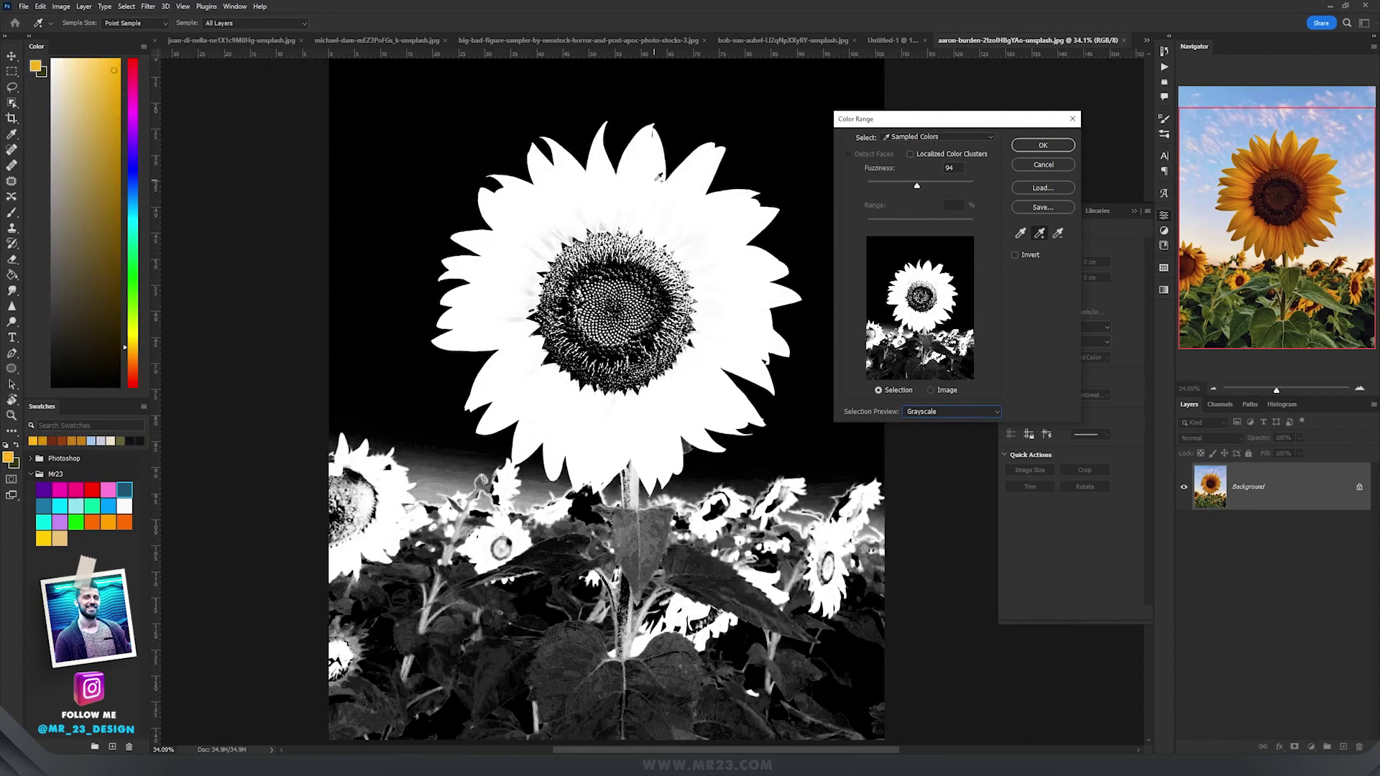
left_click(1021, 236)
left_click(561, 232)
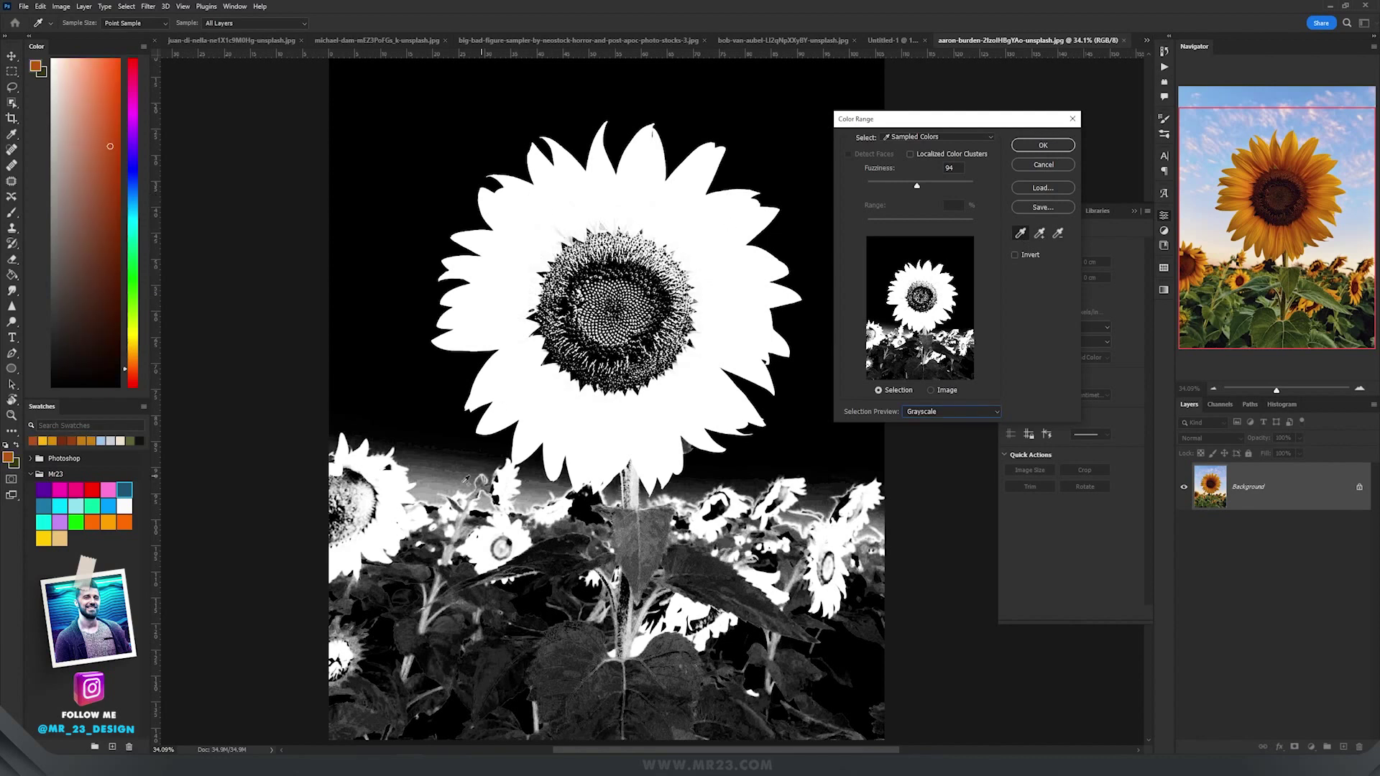
- Subtract the green stem and leaf tones from the color range, add back a petal tone, and accept the selection
left_click(649, 535, "alt")
left_click(631, 526, "alt")
left_click(652, 537, "alt")
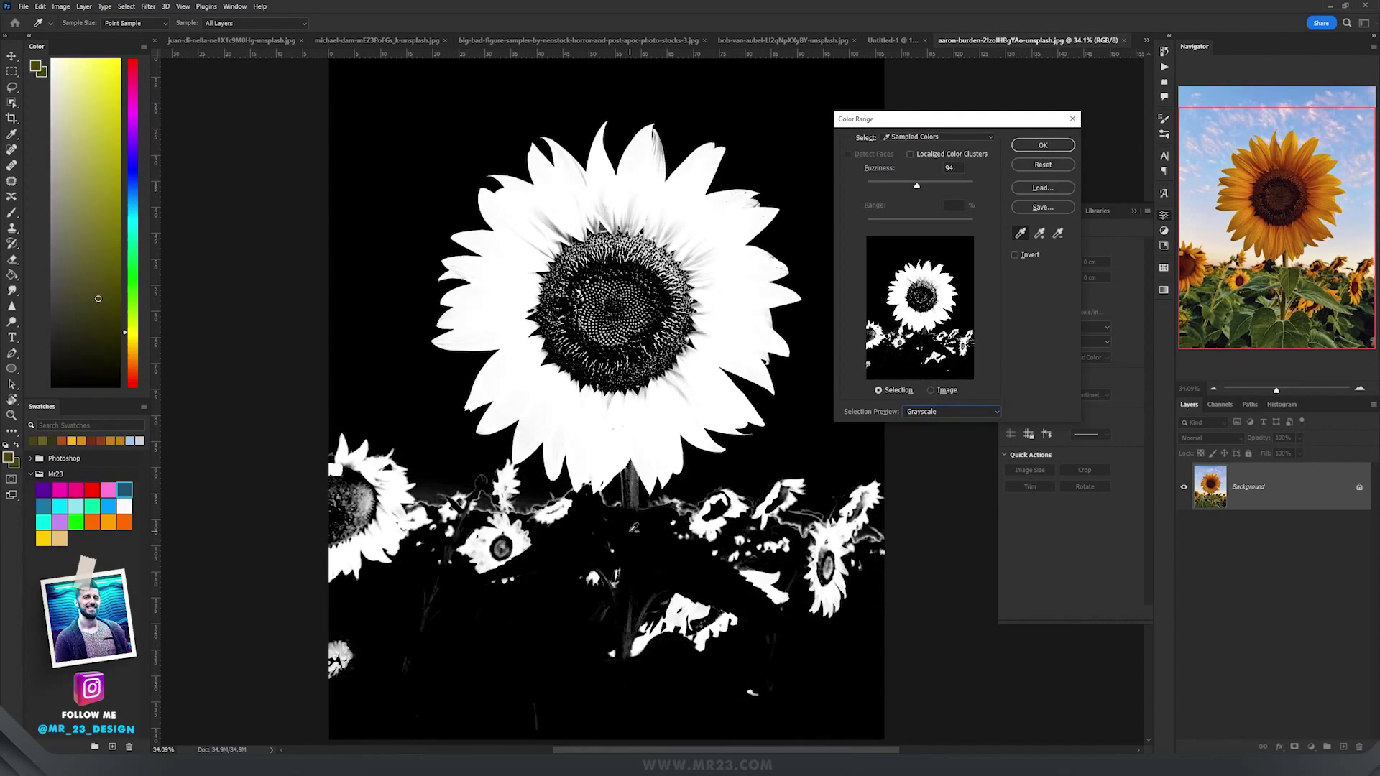
left_click(638, 512, "alt")
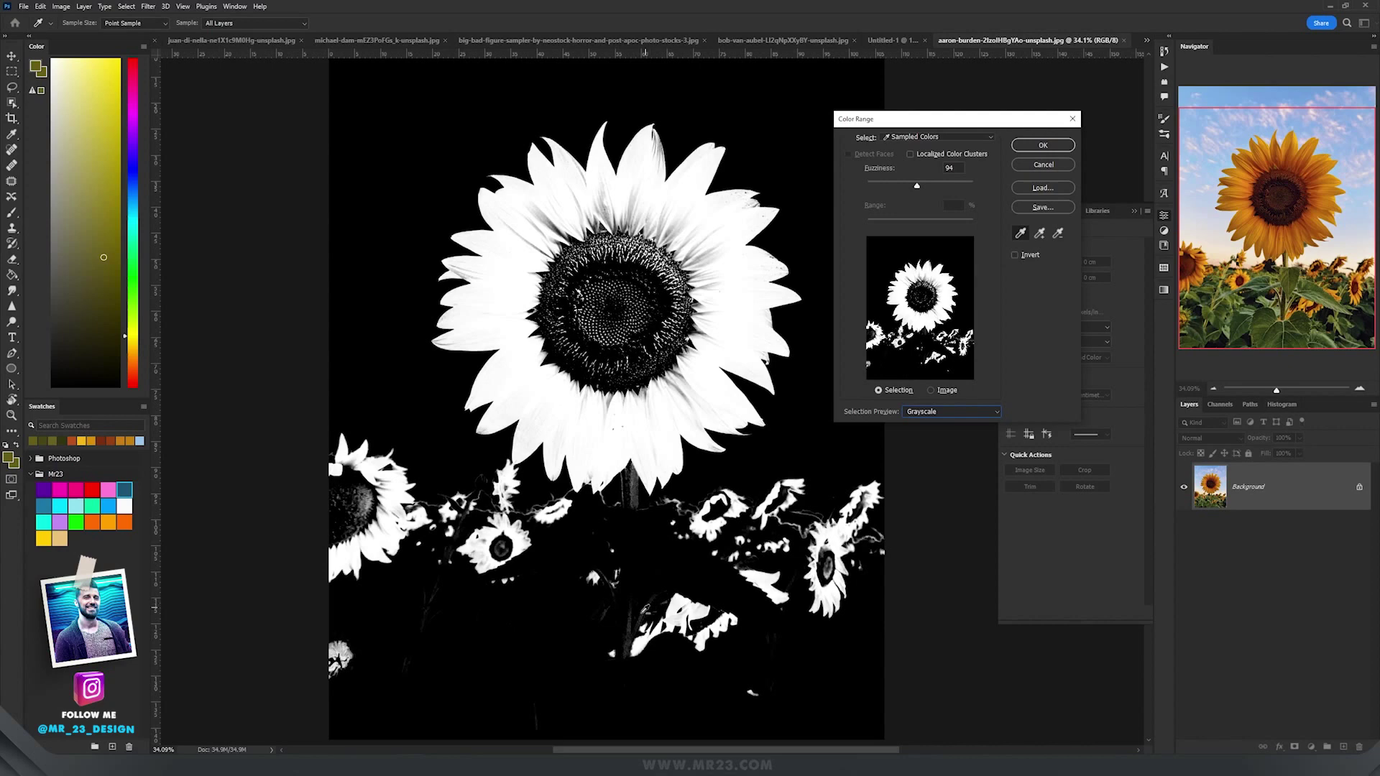
left_click(632, 631, "alt")
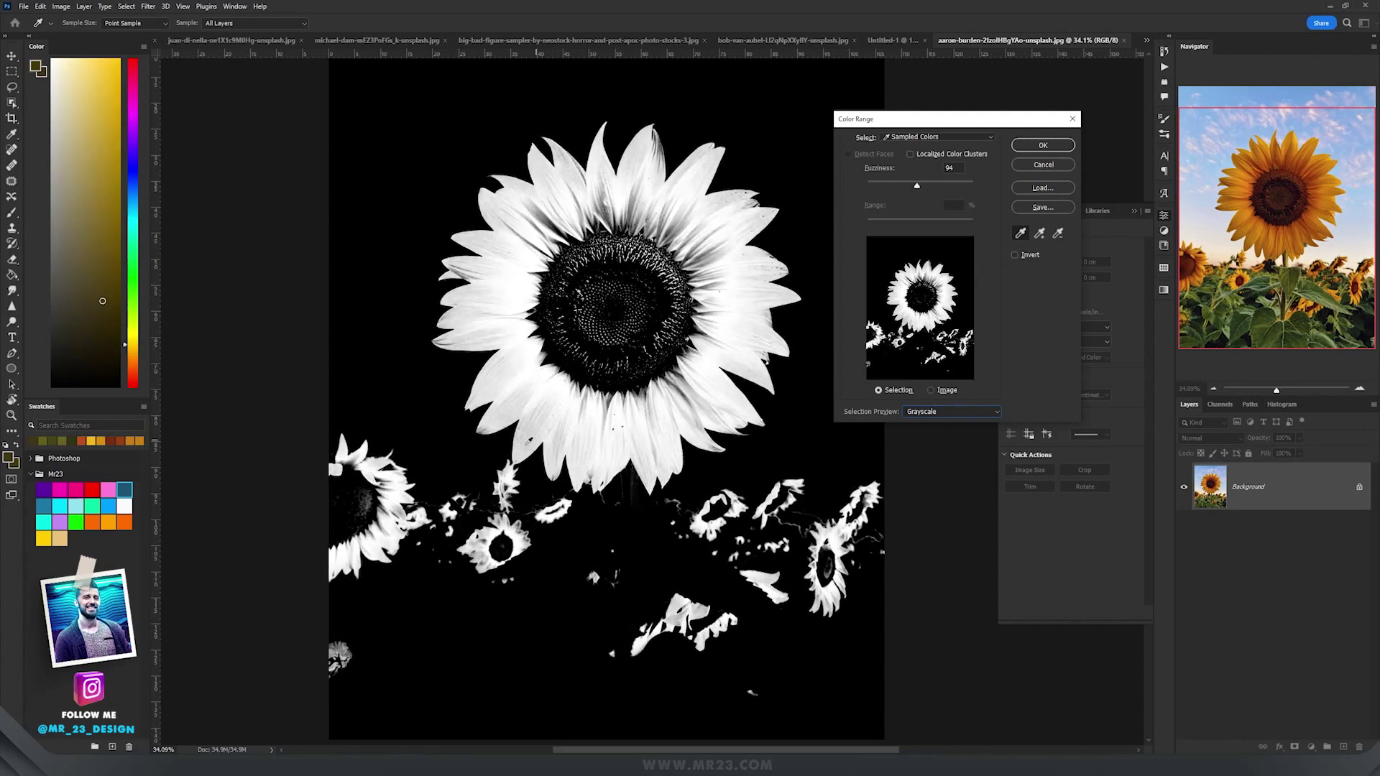
left_click(534, 404, "shift")
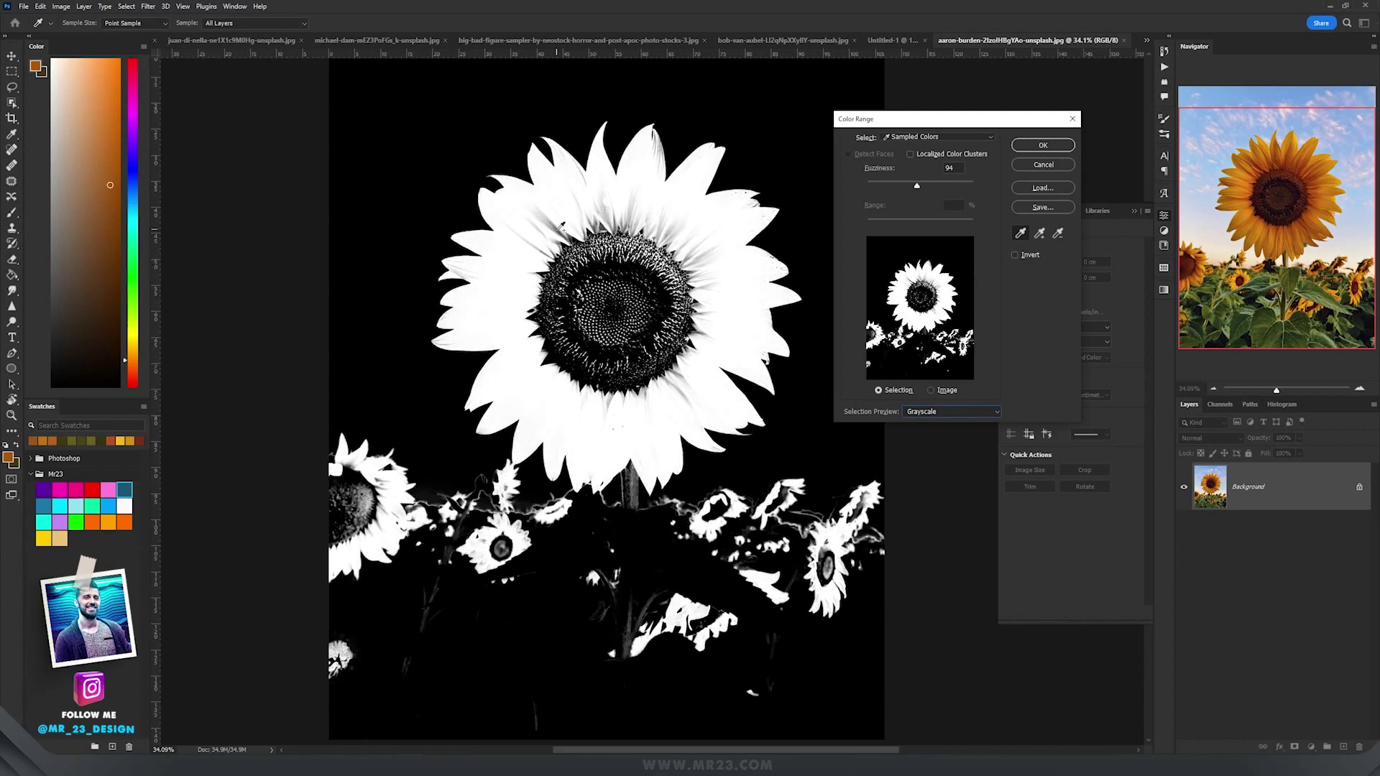
left_click(1043, 145)
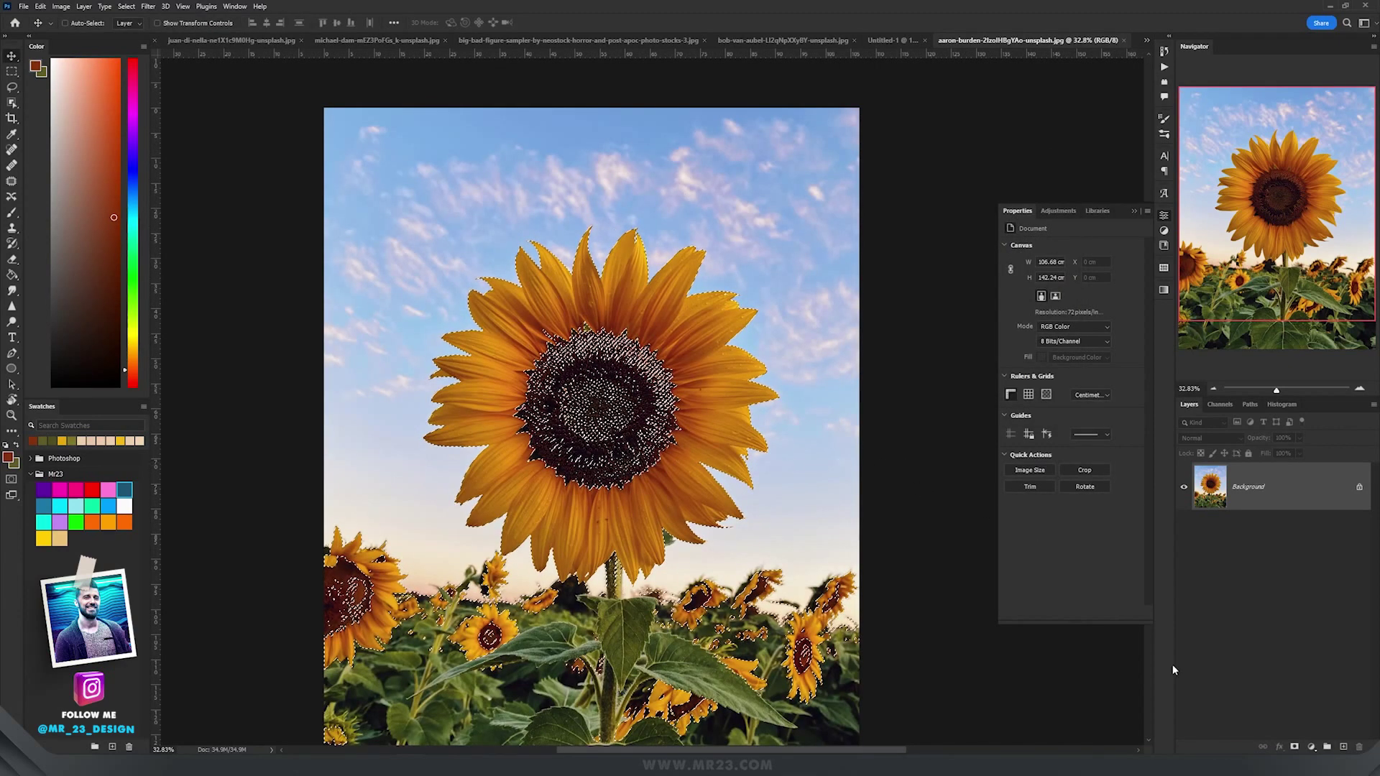
- Add a Hue/Saturation adjustment layer masked to the selected petals and lower its Hue value
left_click(1311, 747)
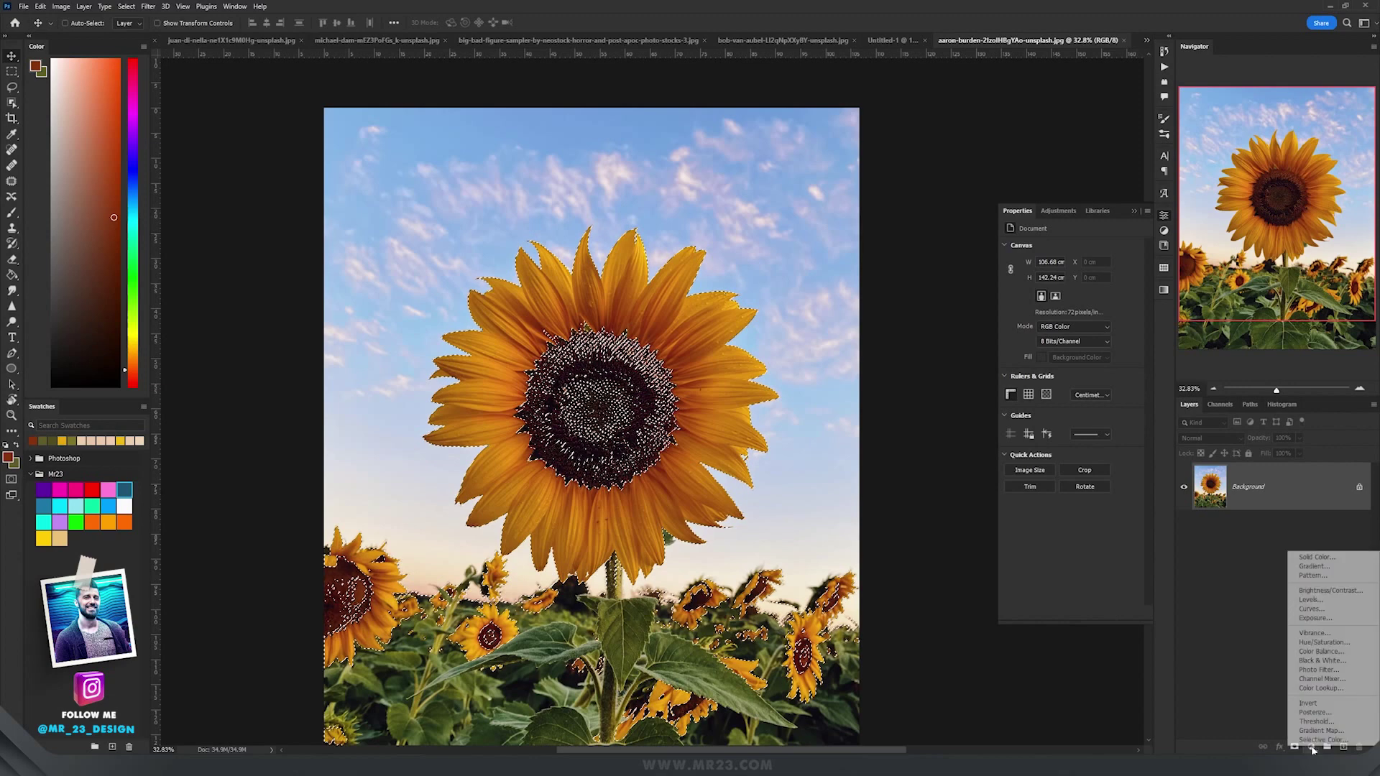
left_click(1323, 642)
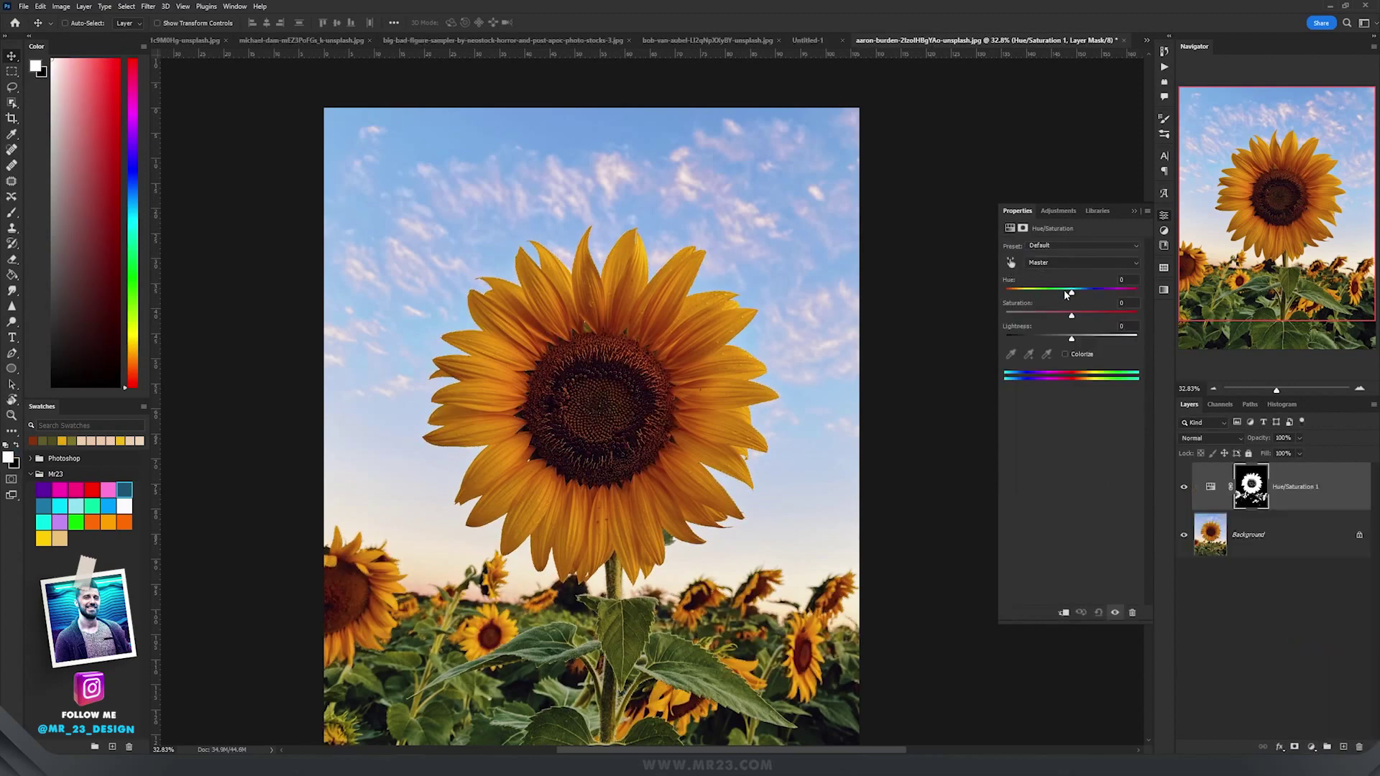
left_click_drag(1070, 293, 1035, 295)
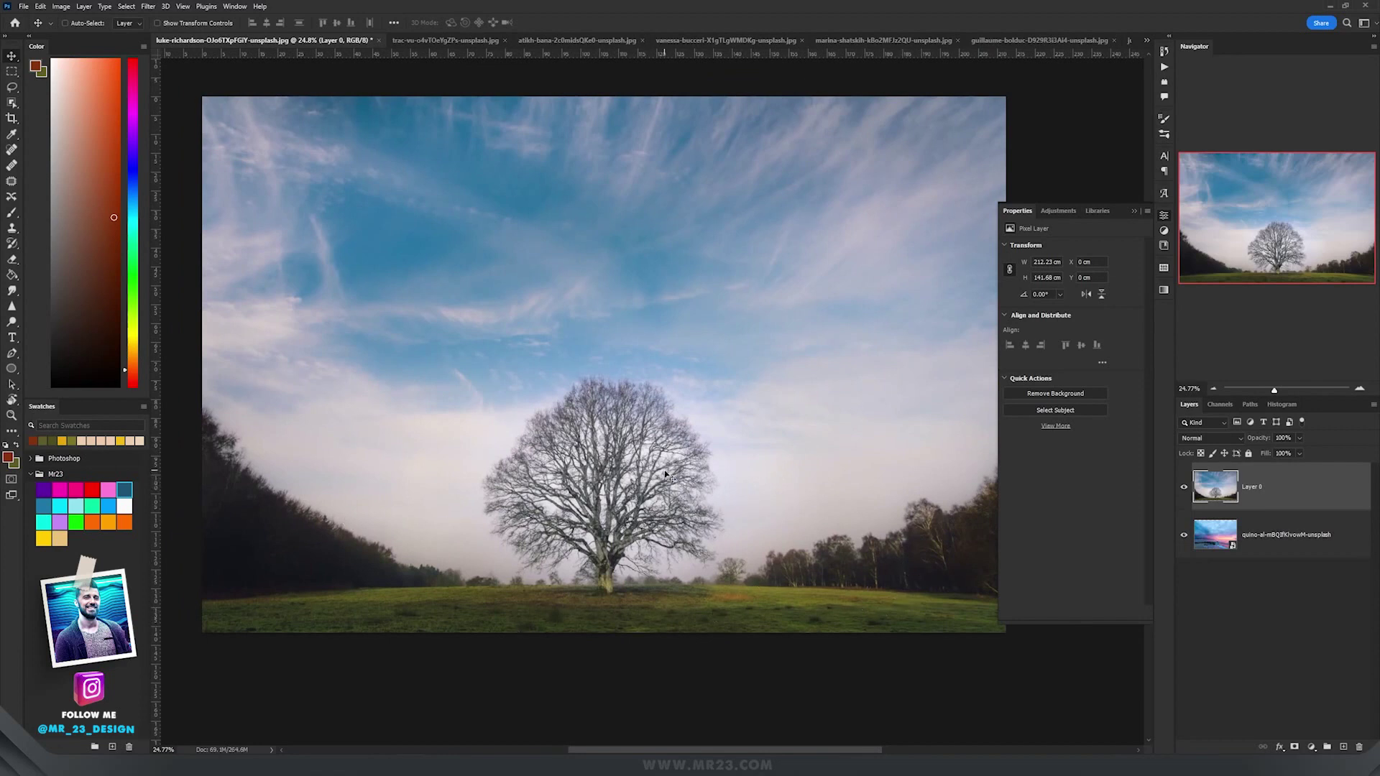
- Compare the Red, Green and Blue channels of the lone tree photo and duplicate the Blue channel
left_click(1221, 405)
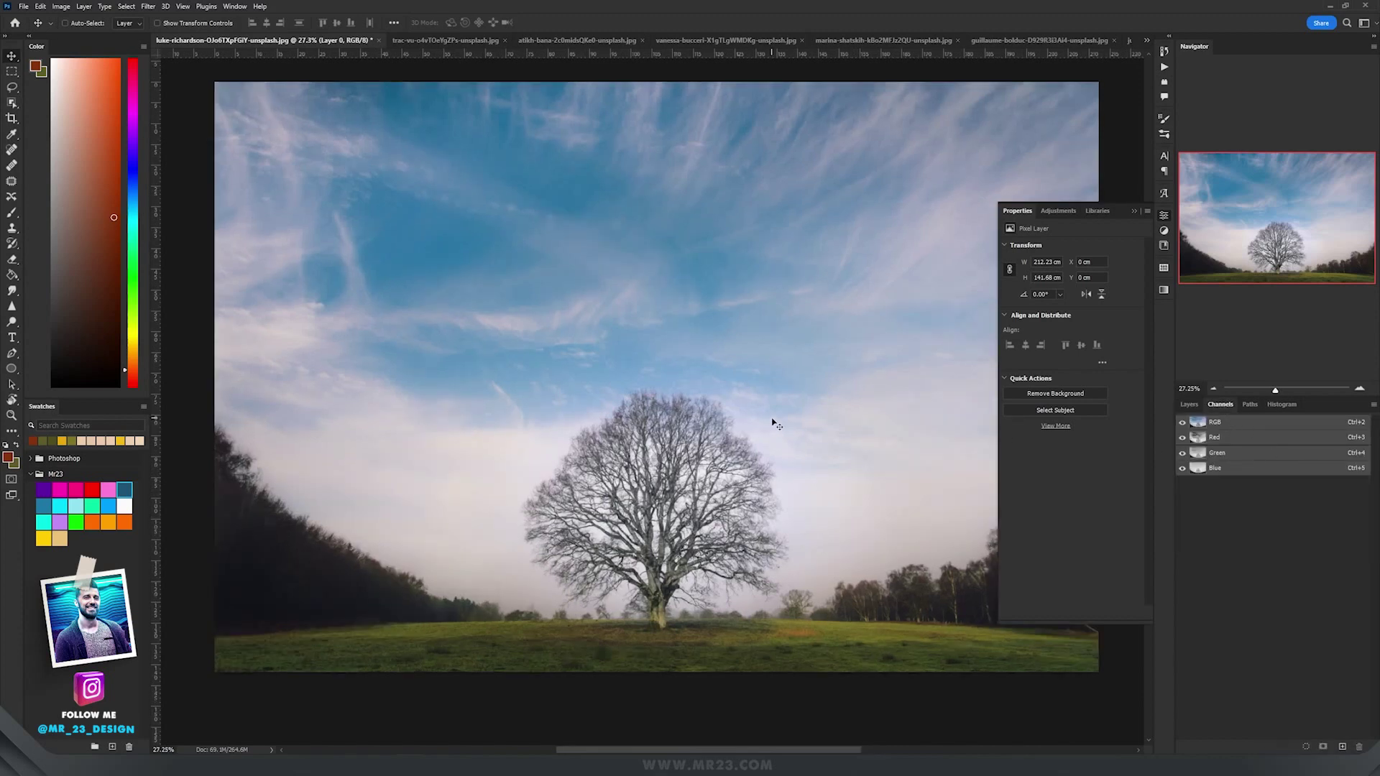
left_click(1225, 439)
left_click(1235, 453)
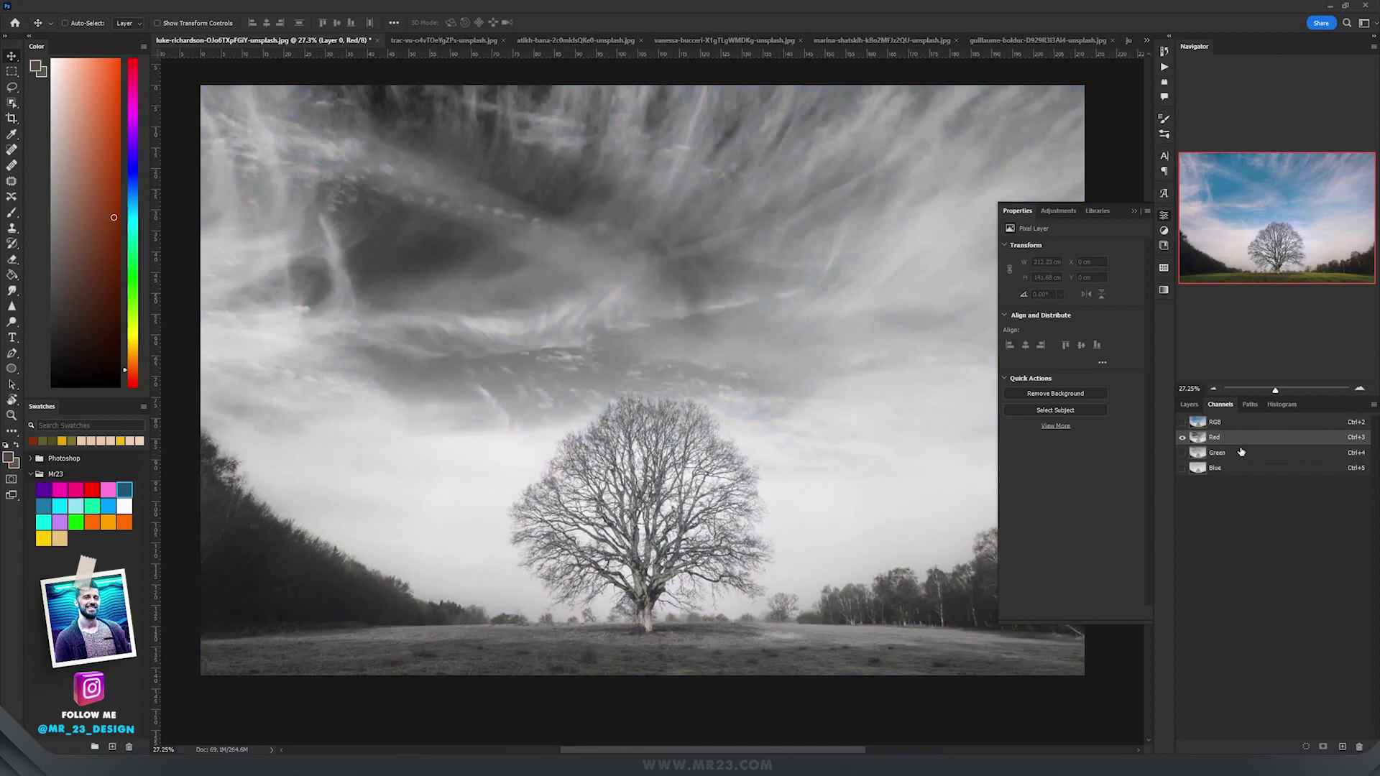
left_click(1238, 469)
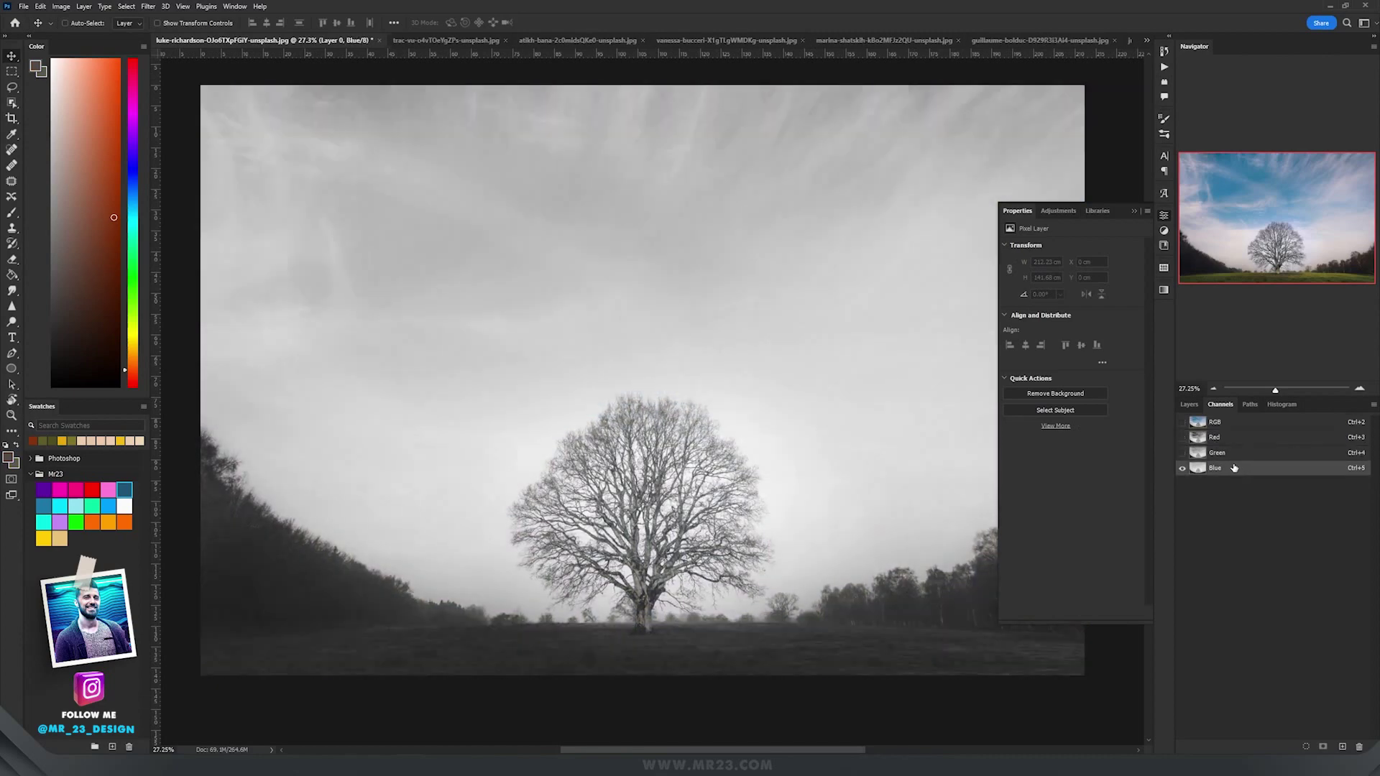
left_click(1231, 439)
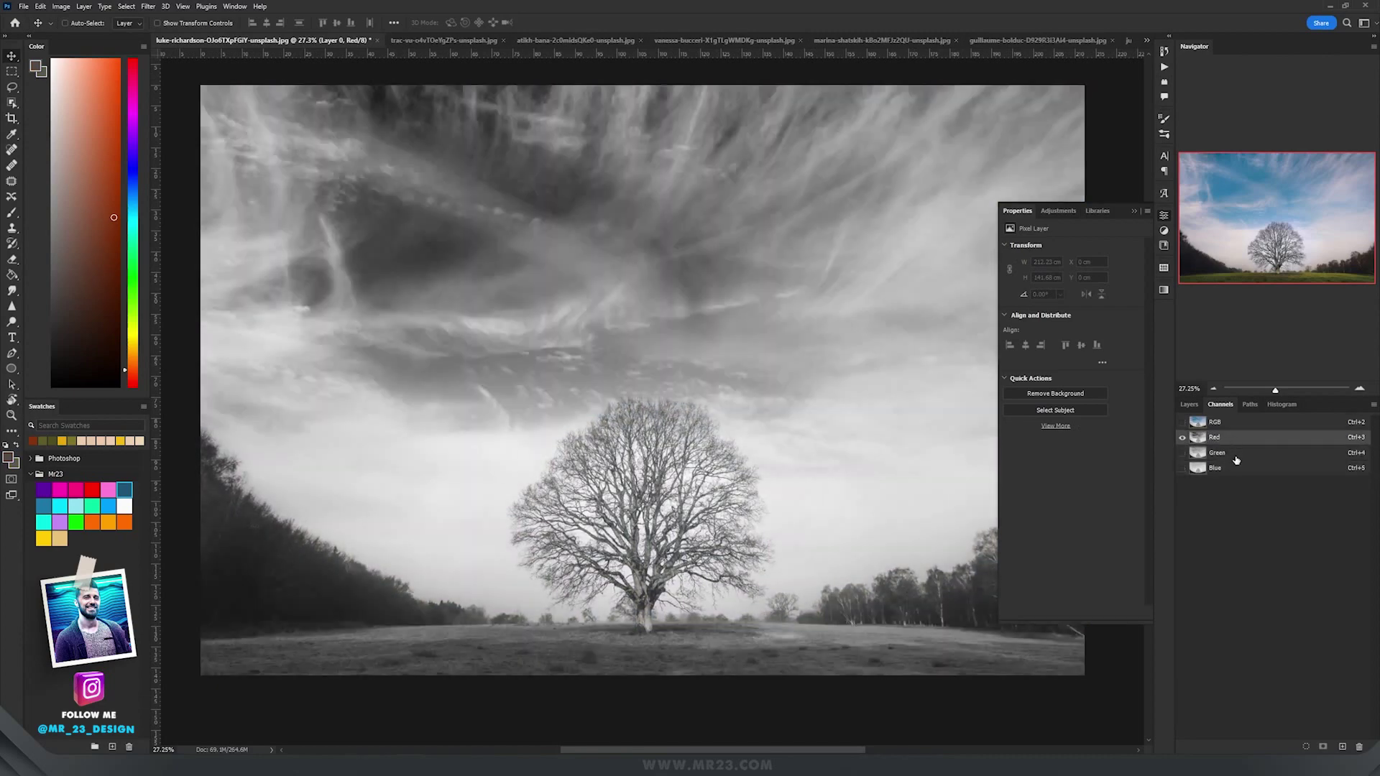
left_click(1236, 459)
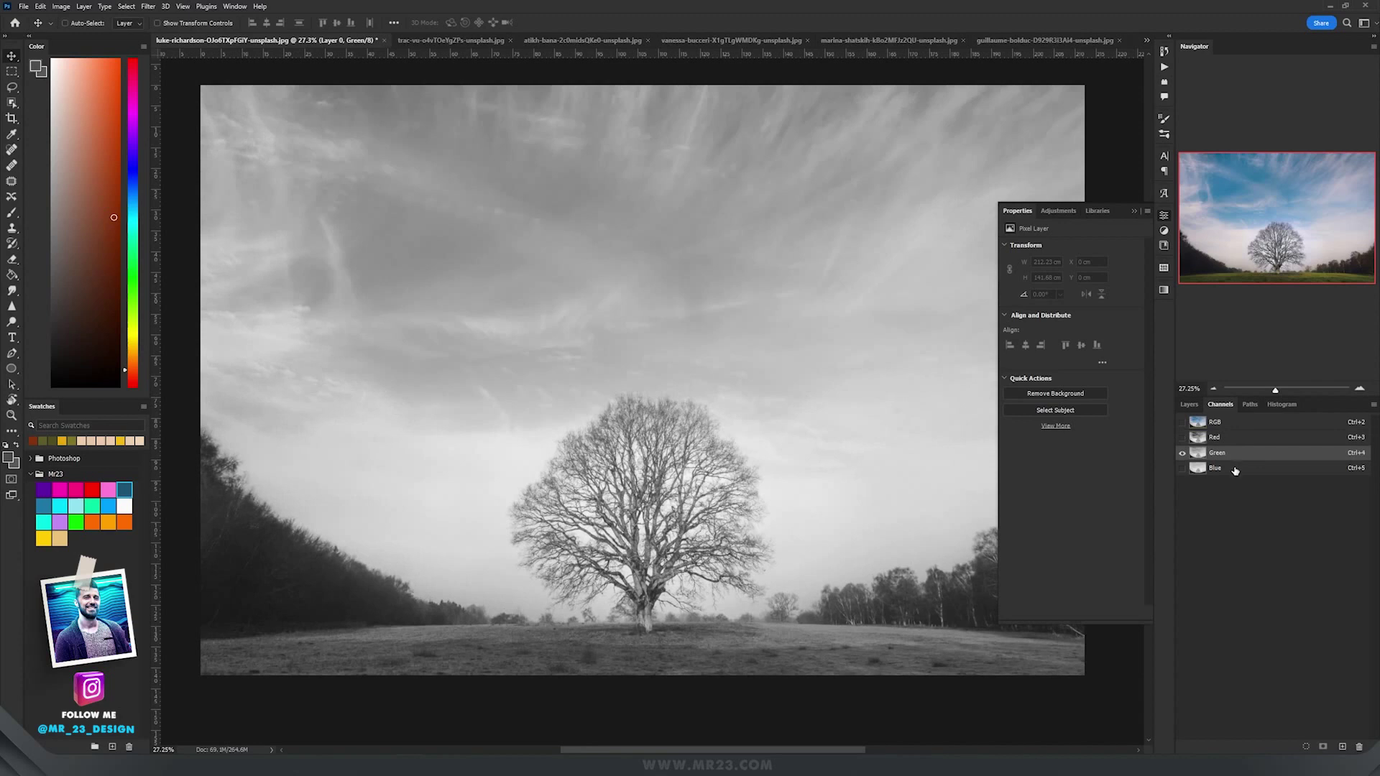
left_click(1235, 470)
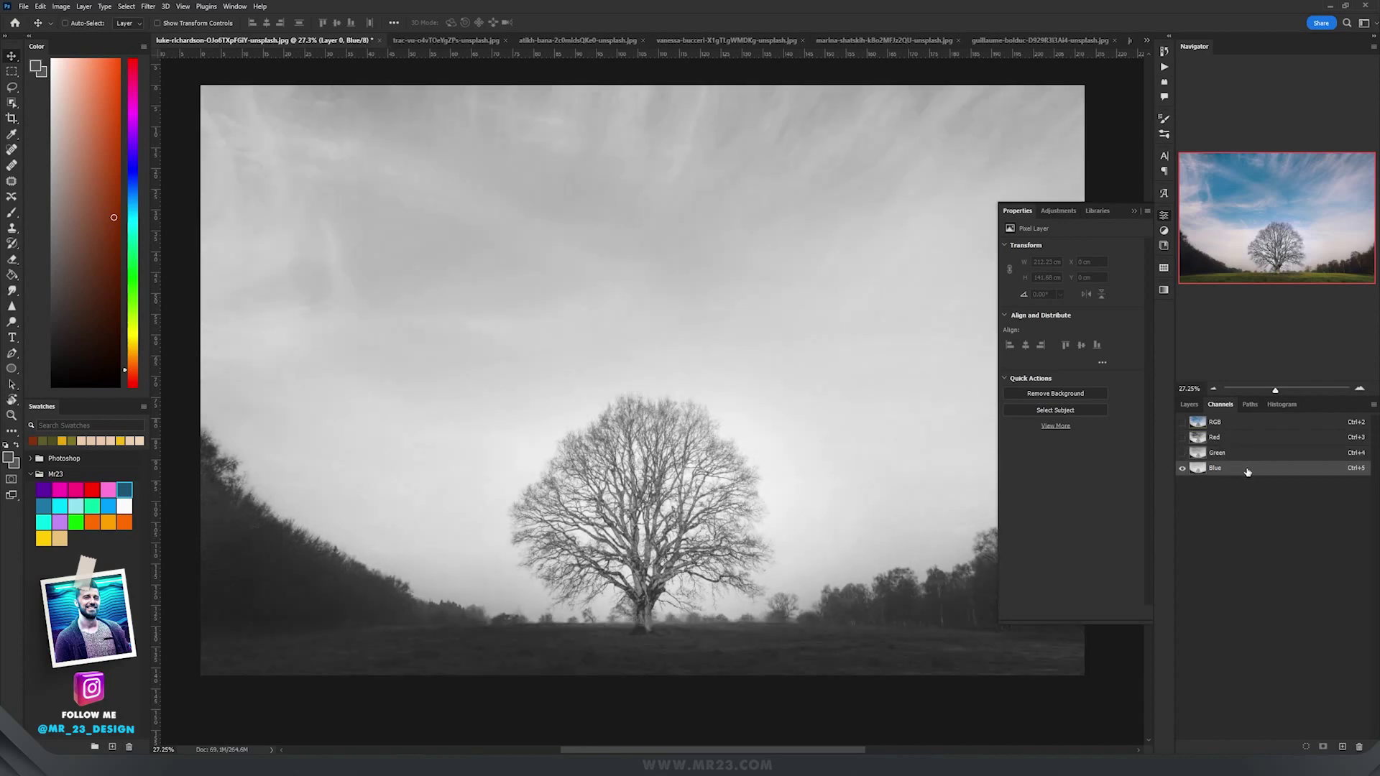
left_click_drag(1248, 472, 1350, 744)
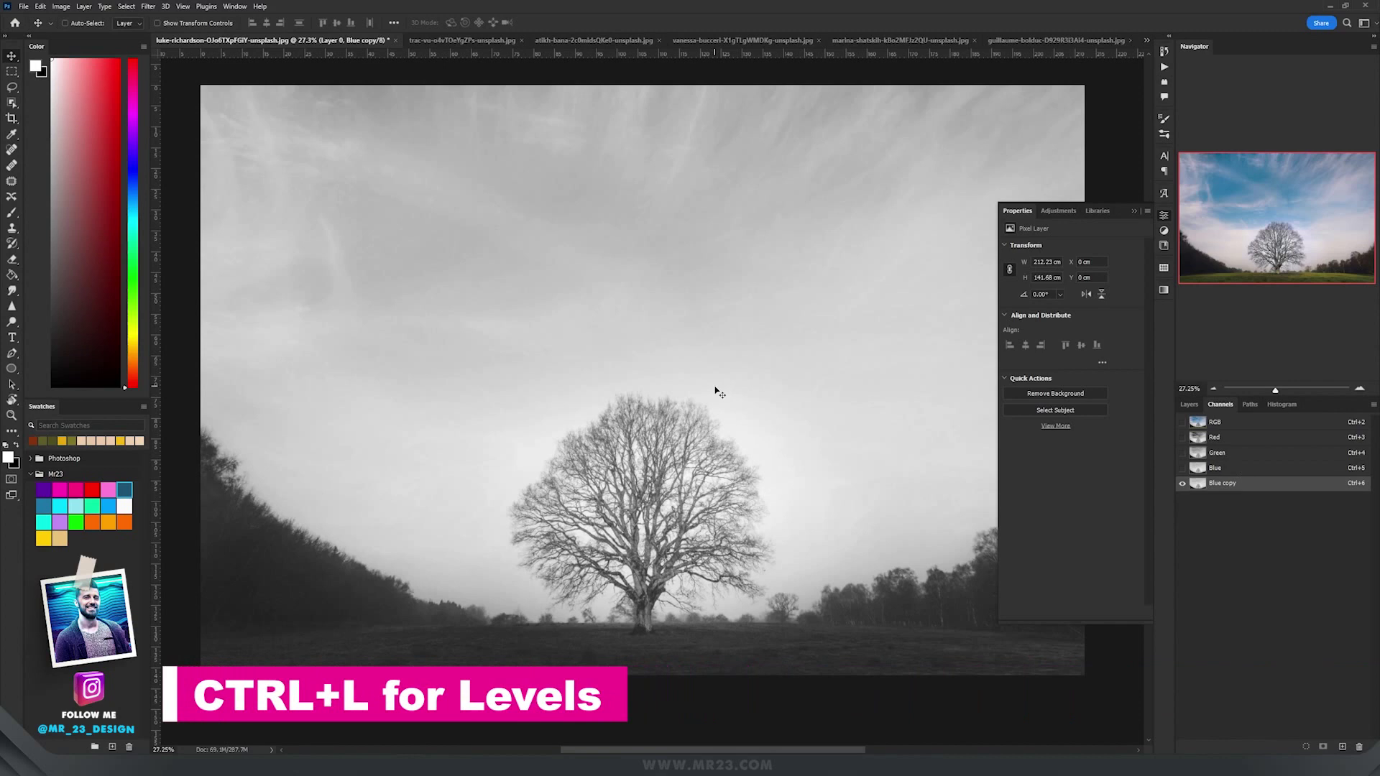
- Apply Levels to the Blue copy channel with input levels of about 131, 0.71 and 181
key("ctrl+l")
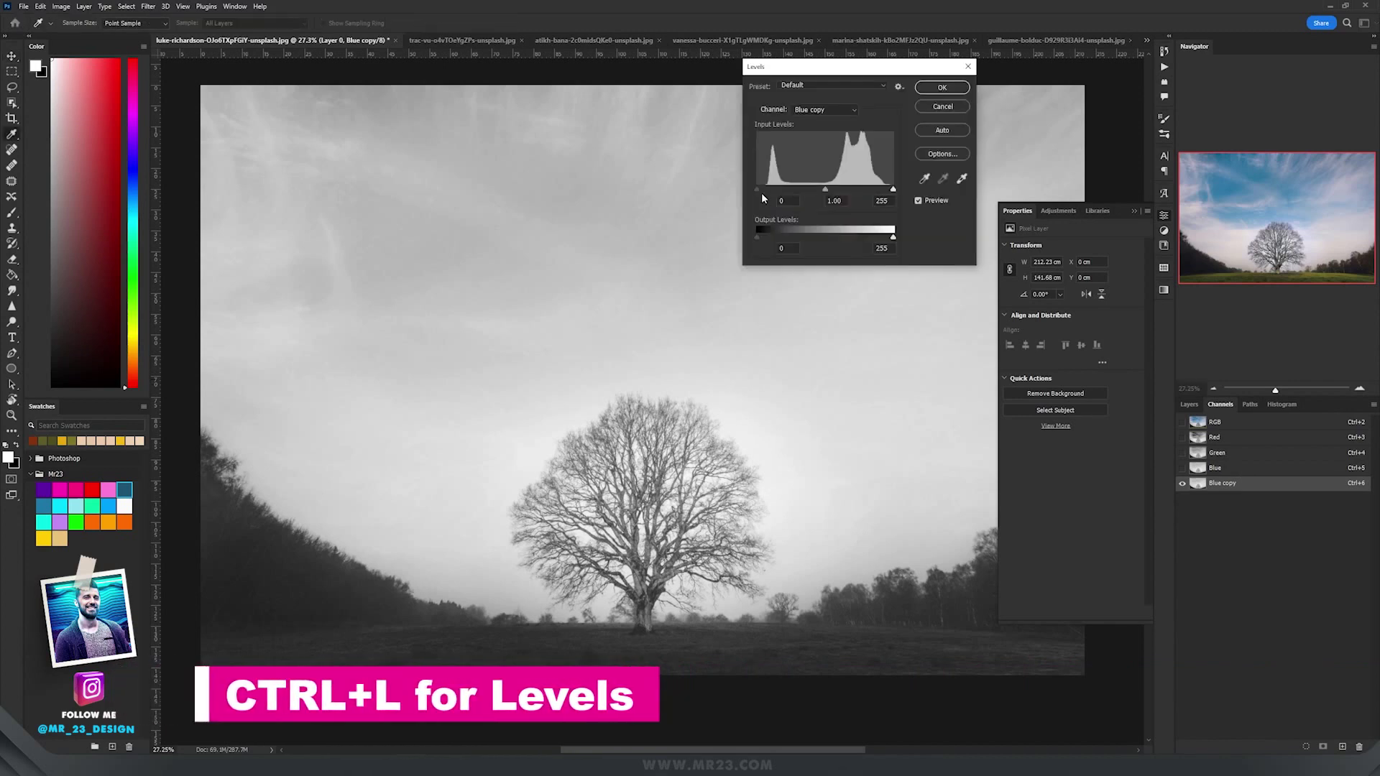
left_click_drag(758, 188, 839, 189)
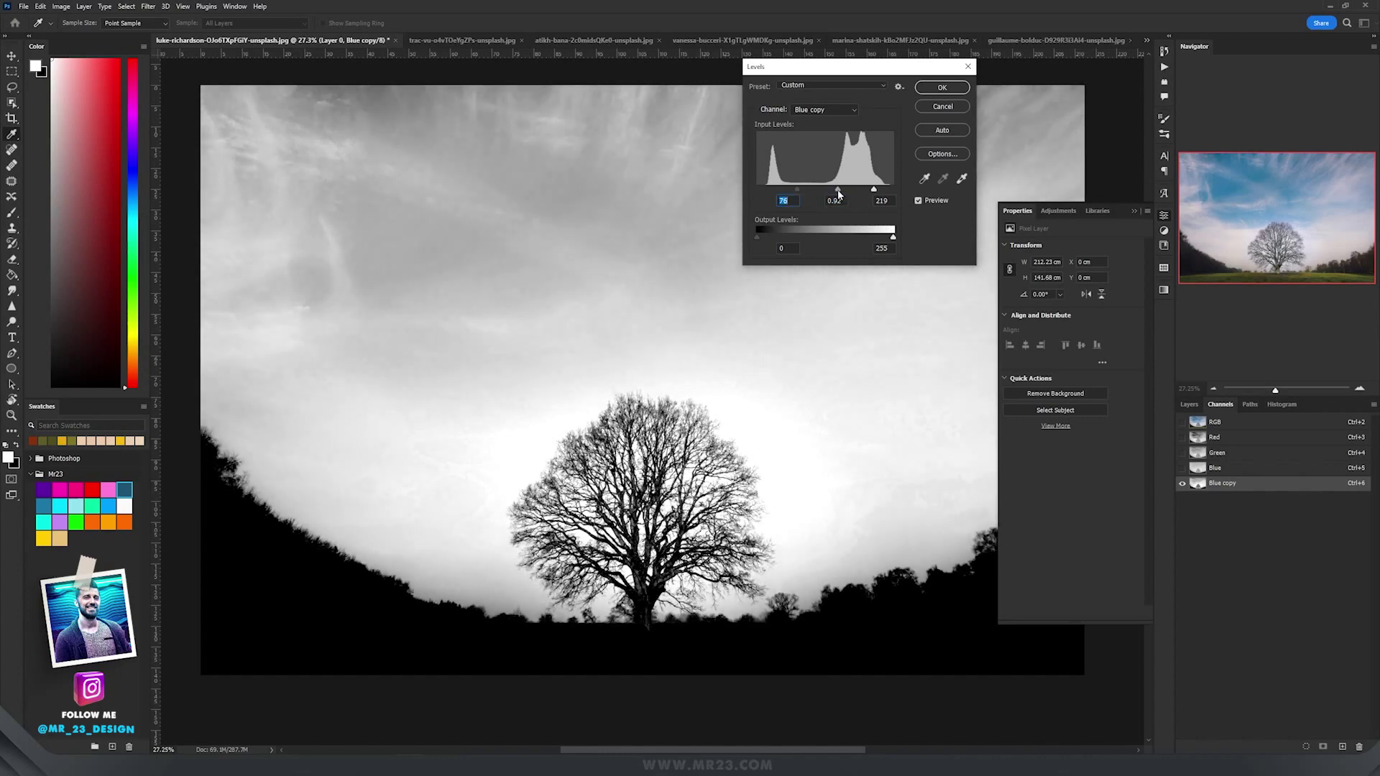
left_click_drag(798, 190, 853, 190)
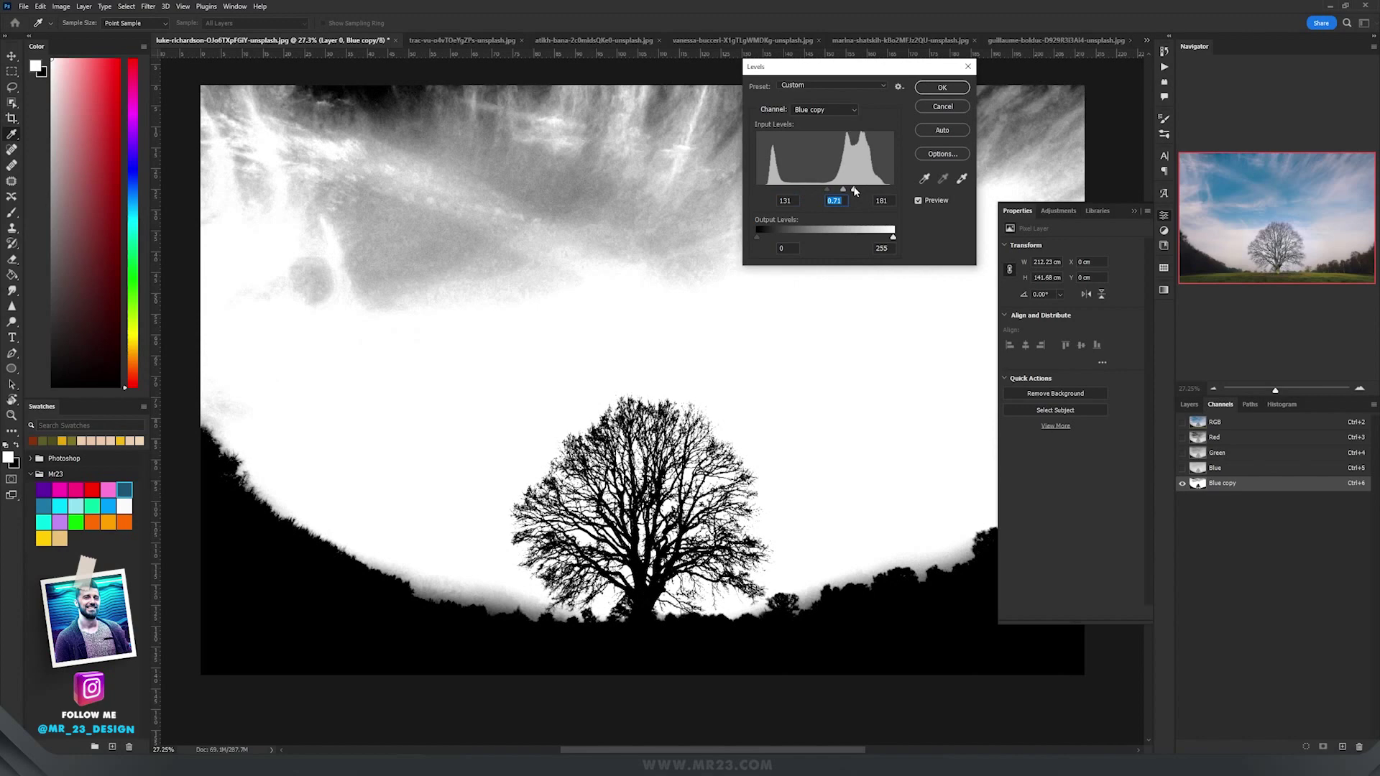
left_click(929, 92)
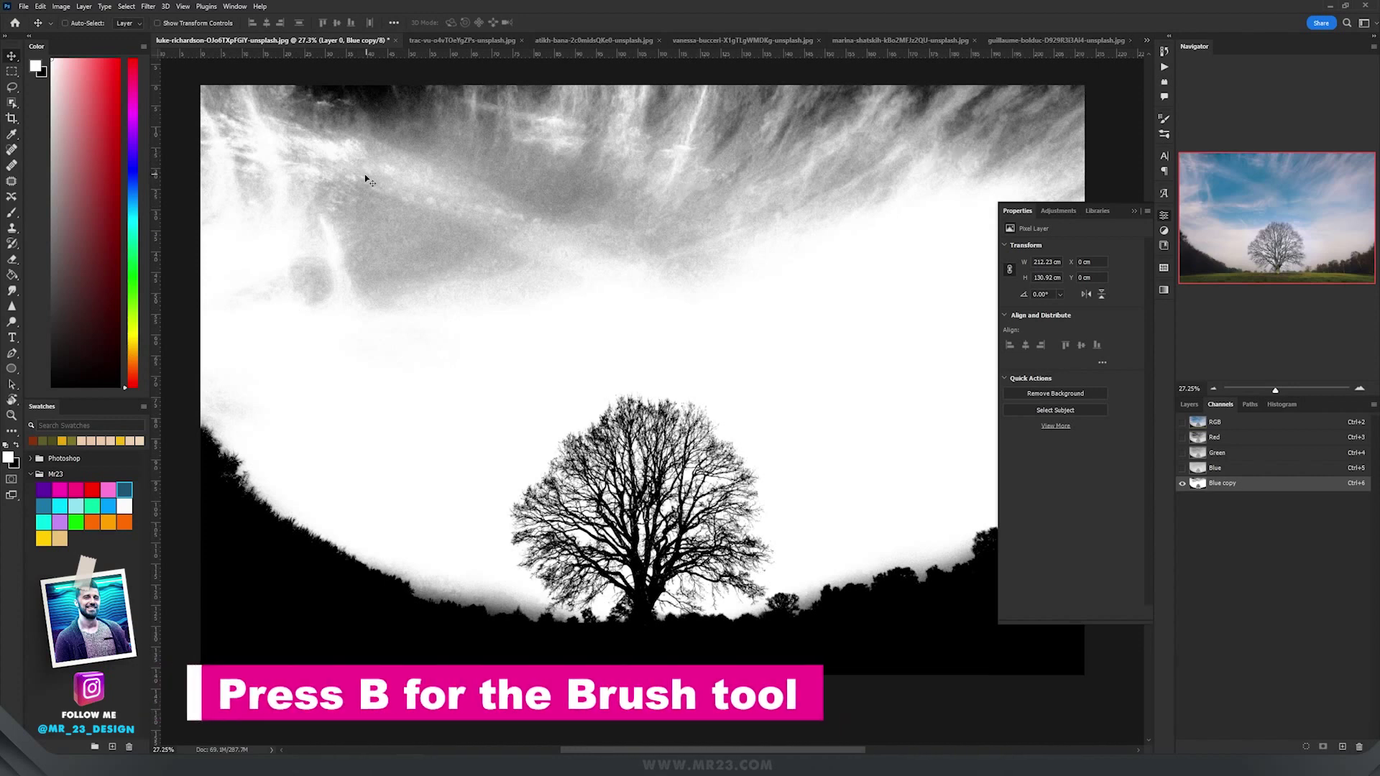
- Paint the grey clouds in the Blue copy channel's sky white with a hard round brush of 765 px
key("b")
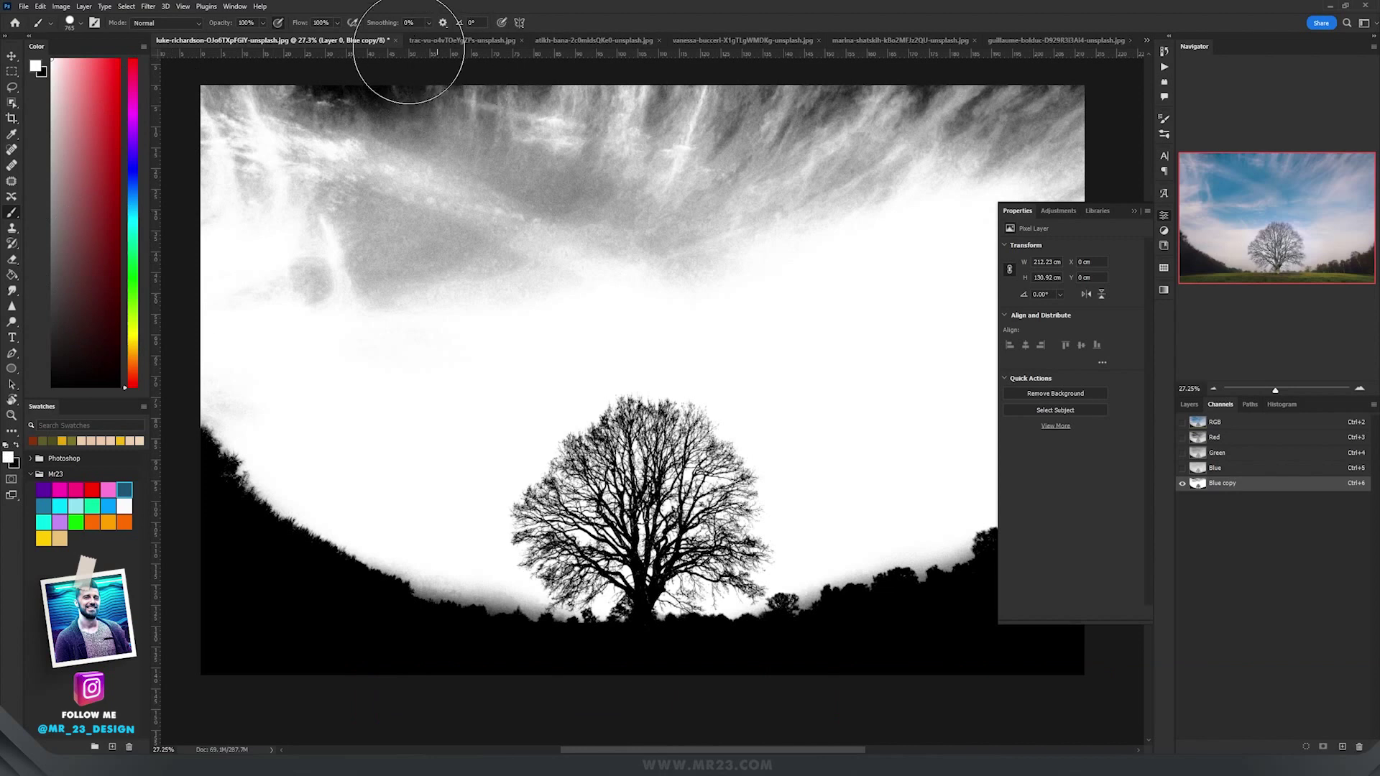
right_click(477, 206)
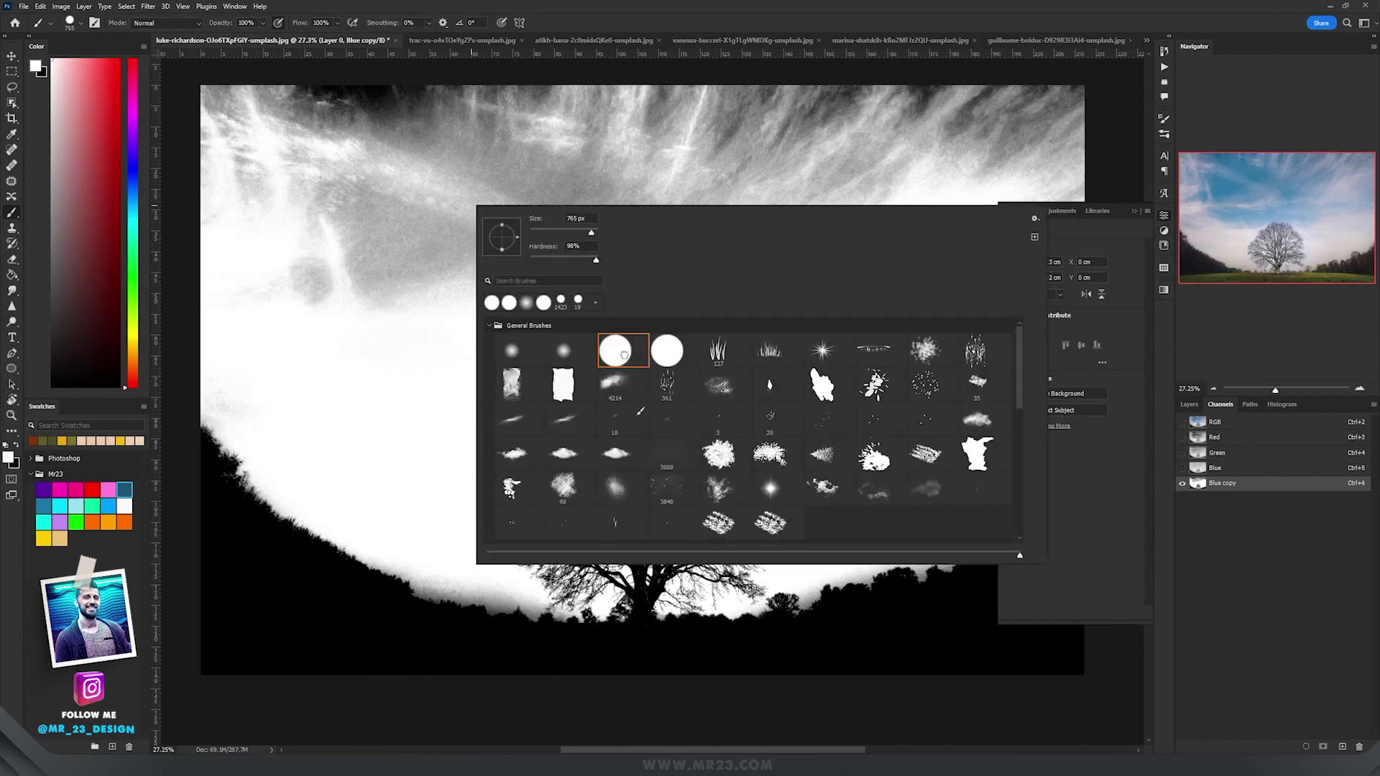
key("Return")
mouse_move(288, 144)
left_mouse_down()
mouse_move(209, 130)
mouse_move(595, 77)
mouse_move(1136, 102)
mouse_move(993, 201)
mouse_move(226, 265)
mouse_move(268, 317)
mouse_move(271, 360)
mouse_move(866, 271)
left_mouse_up()
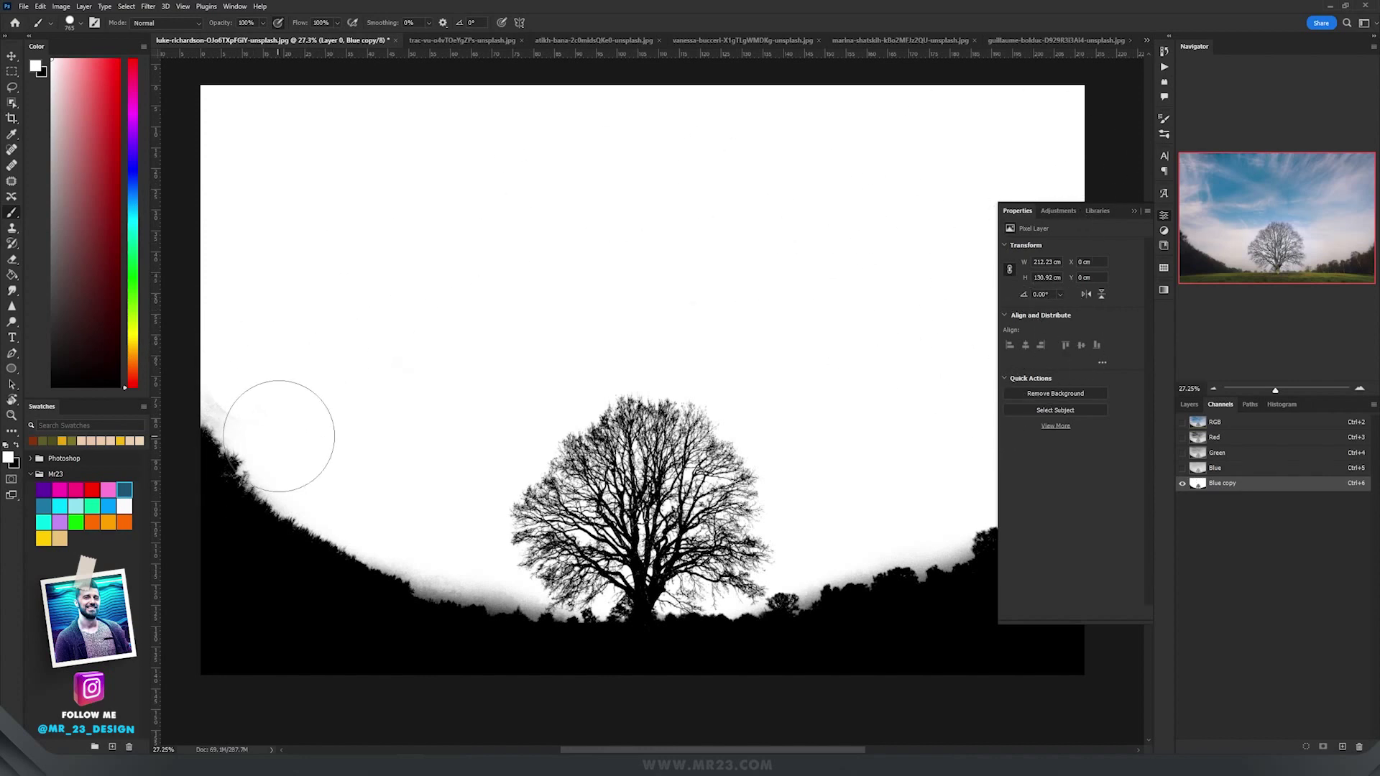
mouse_move(277, 438)
left_mouse_down()
mouse_move(222, 493)
mouse_move(266, 469)
left_mouse_up()
key("ctrl+z")
- Paint white along the left hillside's treeline with a brush of about 452 px in Overlay mode
key("ctrl+plus")
key("ctrl+plus")
left_click_drag(324, 401, 521, 371)
scroll(493, 354, "up", 2)
scroll(487, 323, "down", 1)
scroll(550, 327, "down", 1)
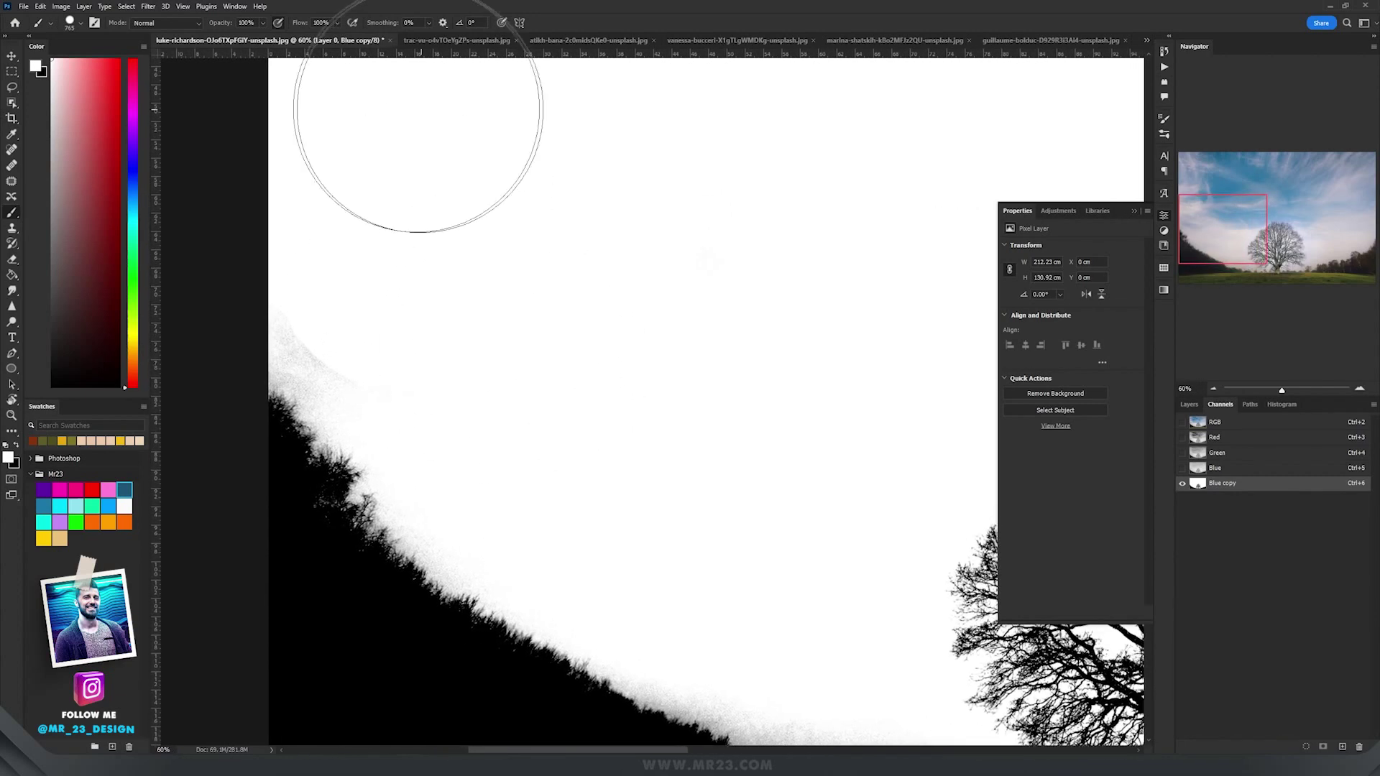
right_click(532, 271, "alt")
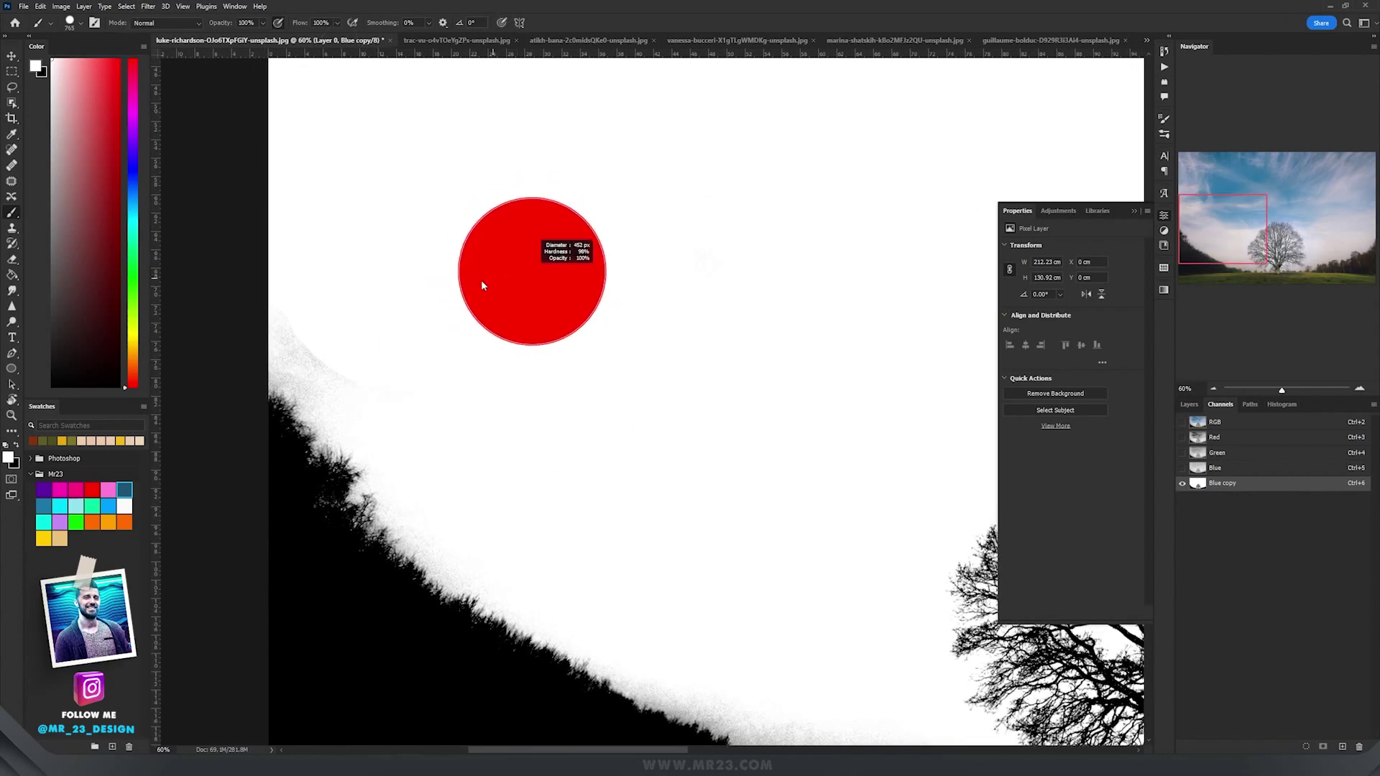
left_click(164, 23)
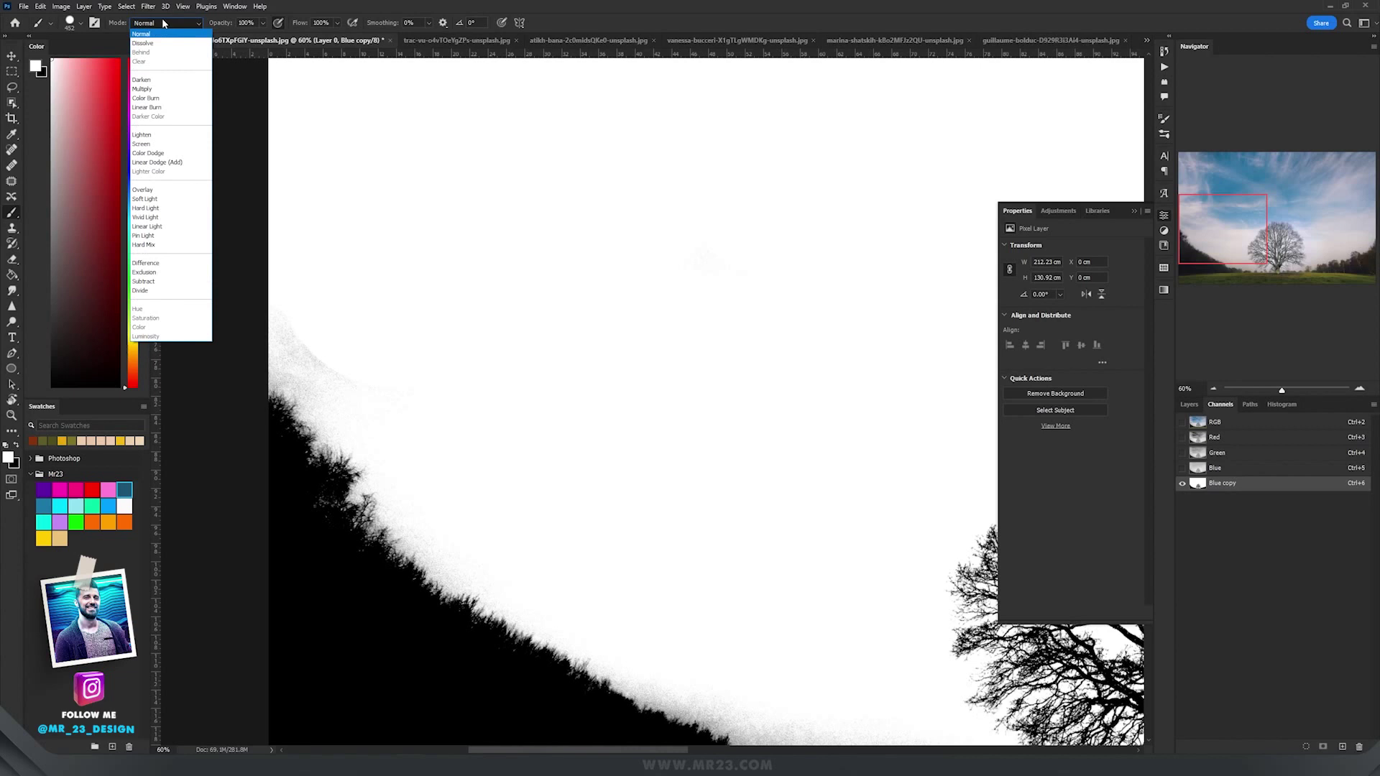
left_click(169, 190)
mouse_move(329, 370)
left_mouse_down()
mouse_move(330, 420)
mouse_move(378, 490)
mouse_move(502, 555)
left_mouse_up()
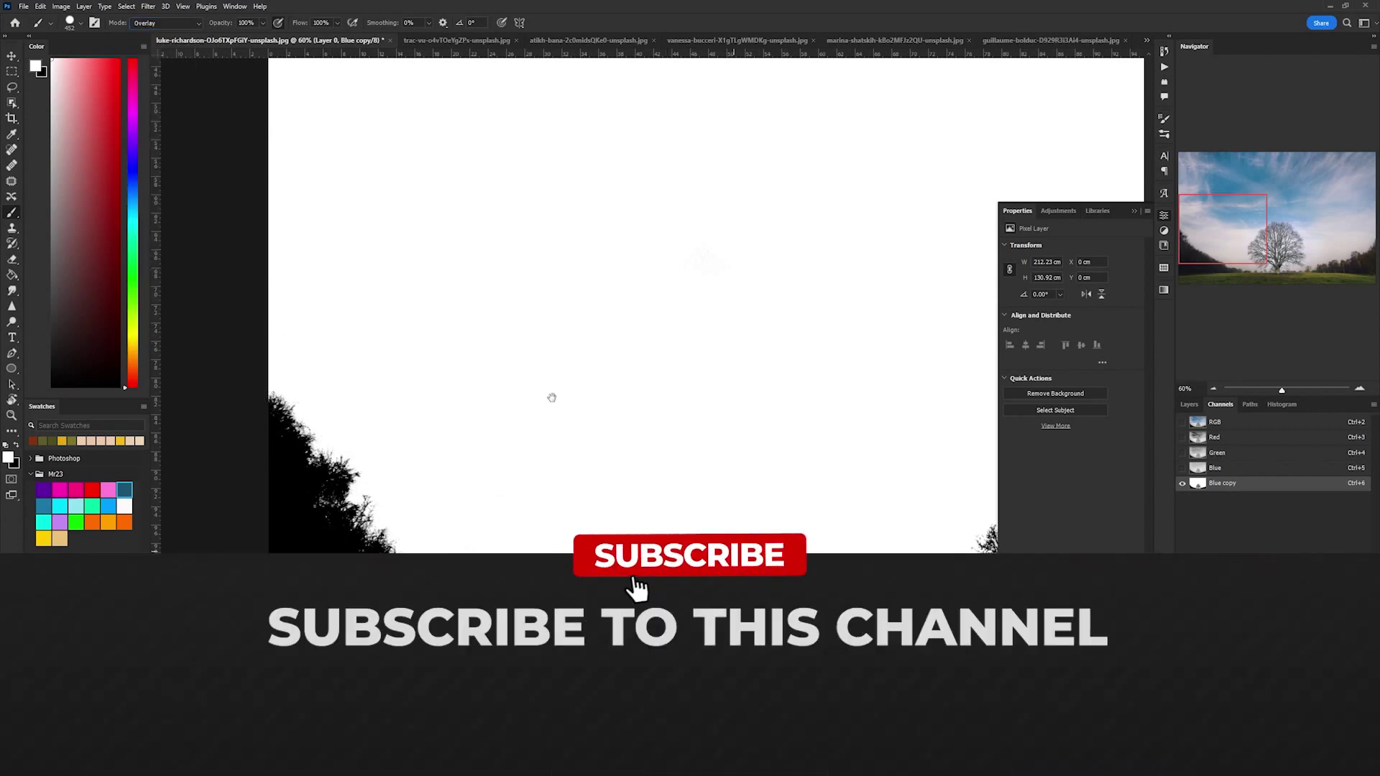
- Continue painting white in Overlay mode along the rest of the horizon to clear the grey haze around the tree
left_click_drag(552, 398, 410, 415)
mouse_move(386, 369)
left_mouse_down()
mouse_move(651, 447)
mouse_move(791, 460)
left_mouse_up()
scroll(416, 431, "right", 10)
key("ctrl+0")
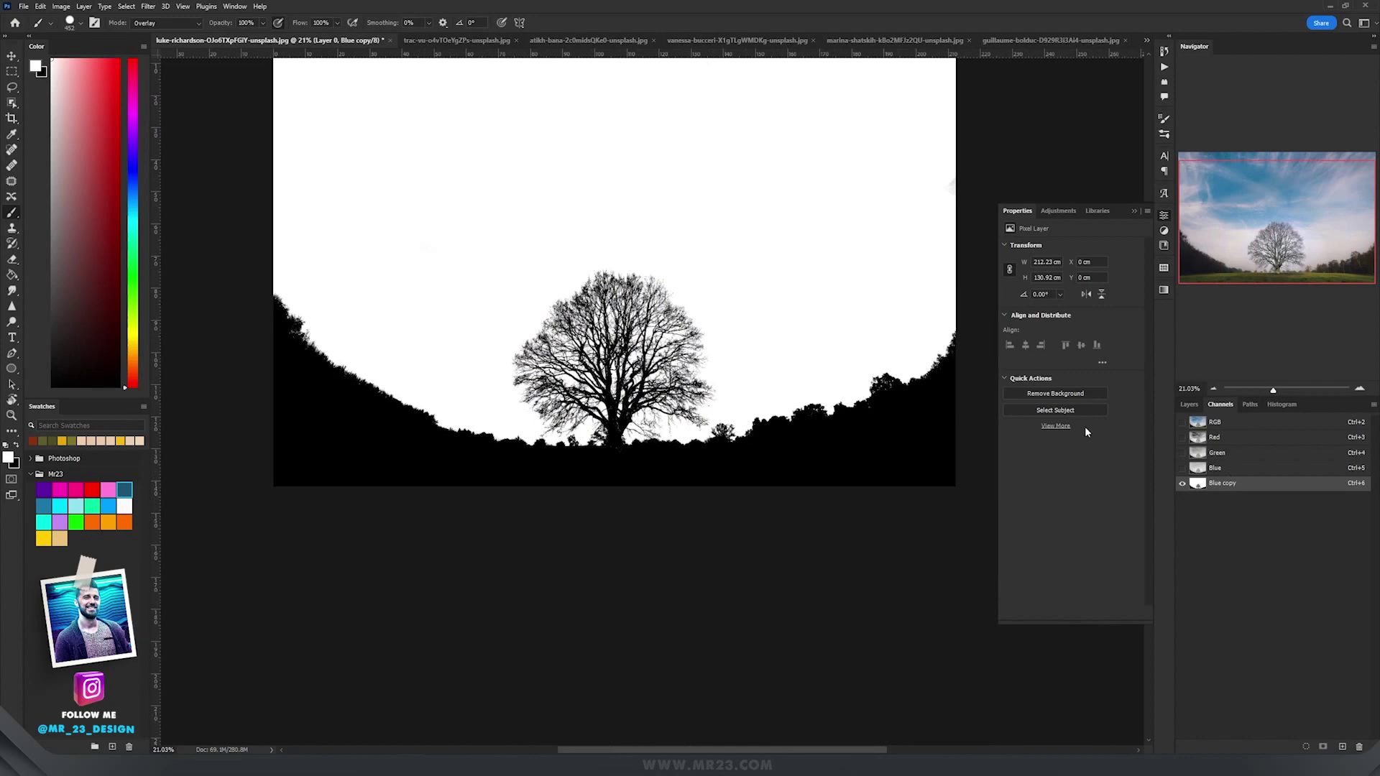
- Load the Blue copy channel as a selection, restore the RGB composite, and mask Layer 0 so its sky is hidden
left_click_drag(914, 337, 910, 389)
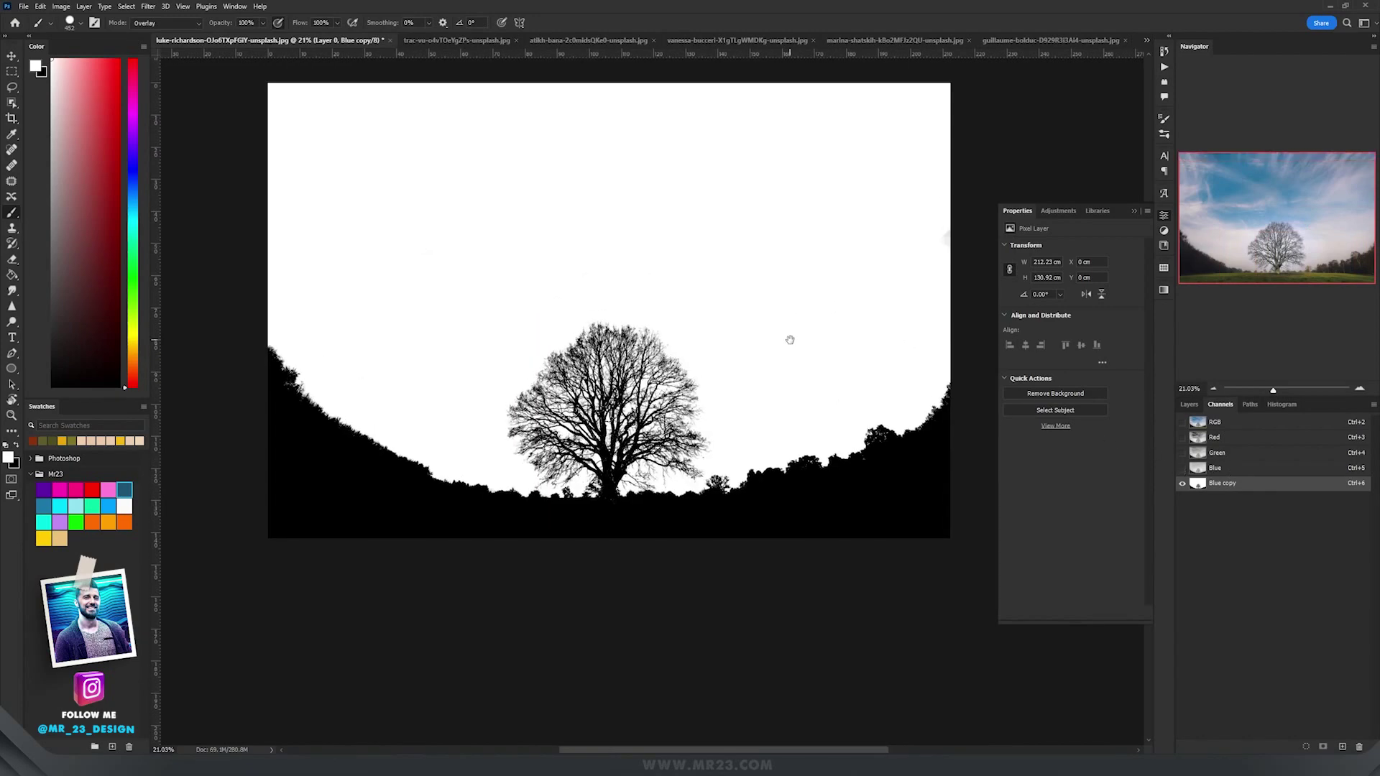
left_click(1199, 484, "ctrl")
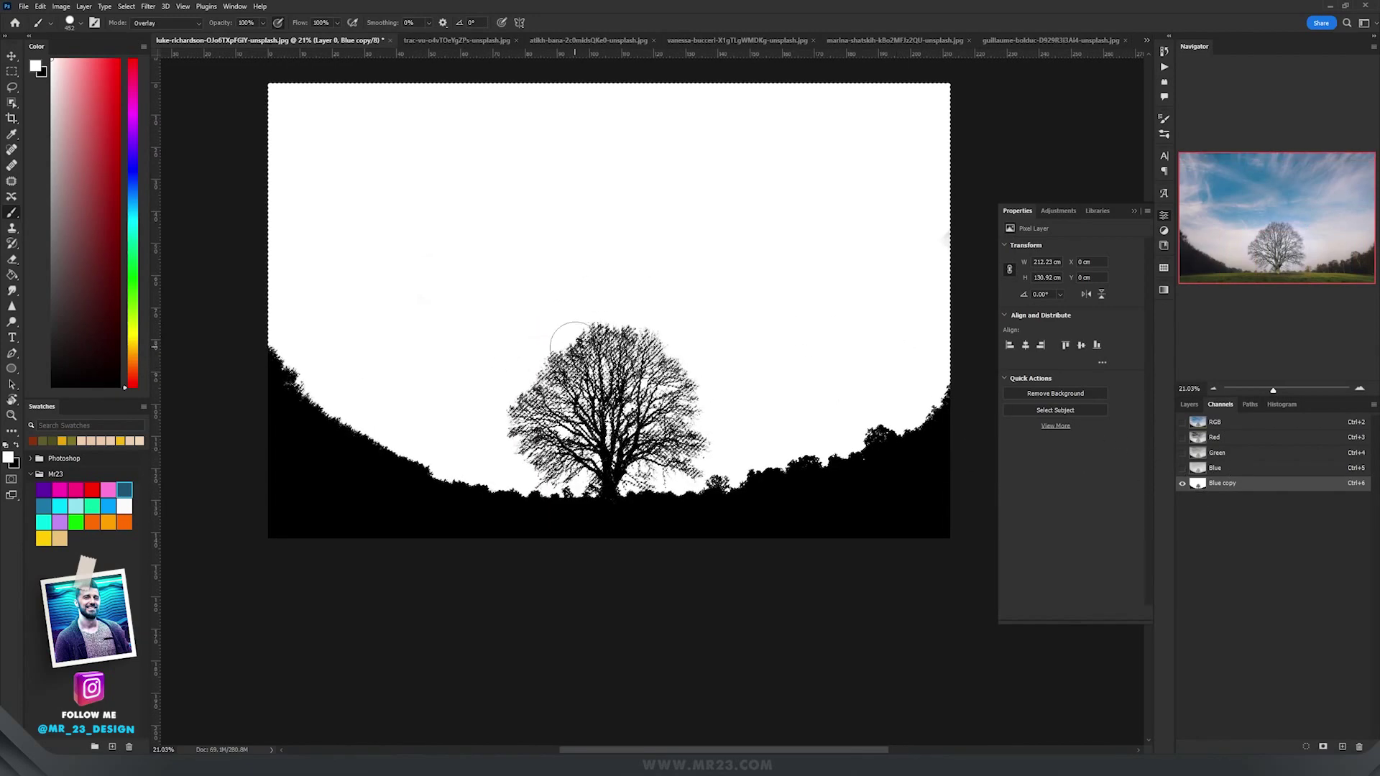
left_click(1235, 424)
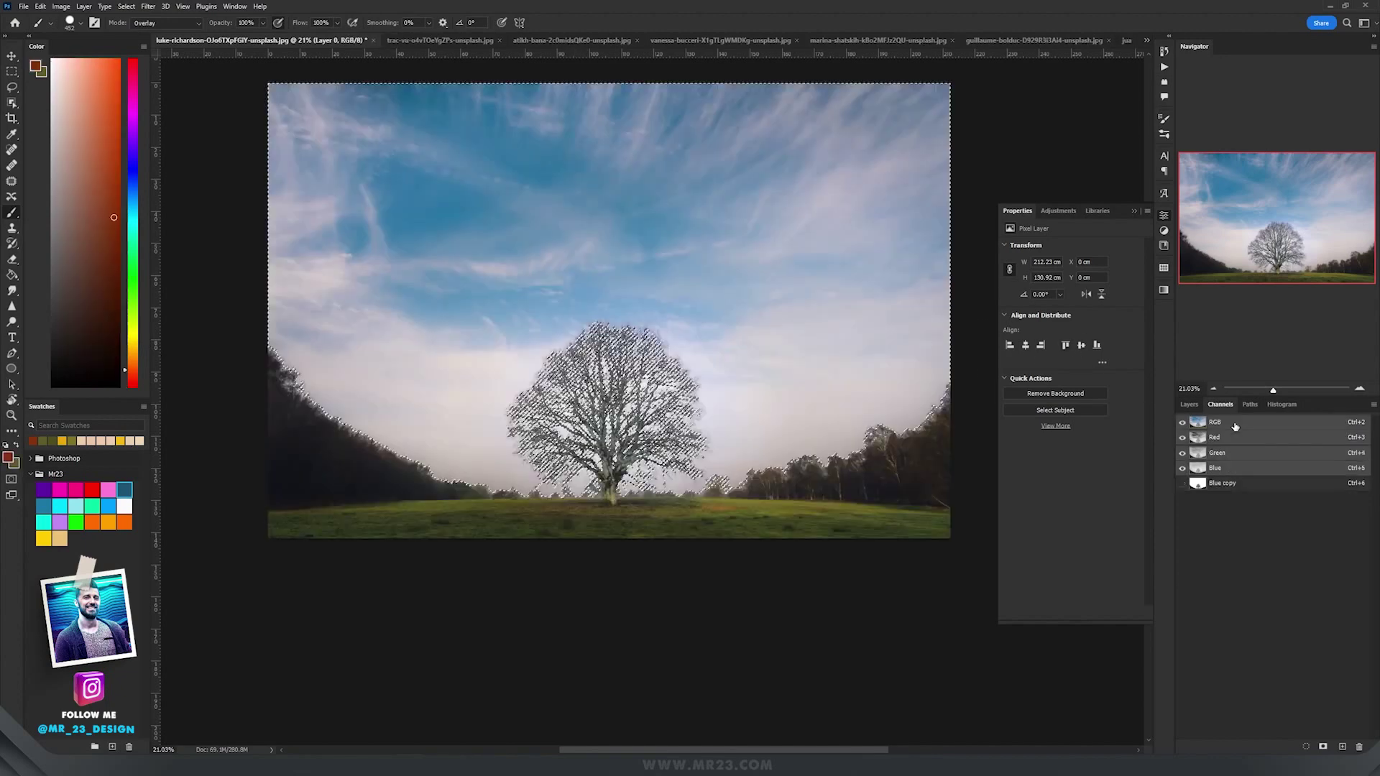
left_click(1189, 403)
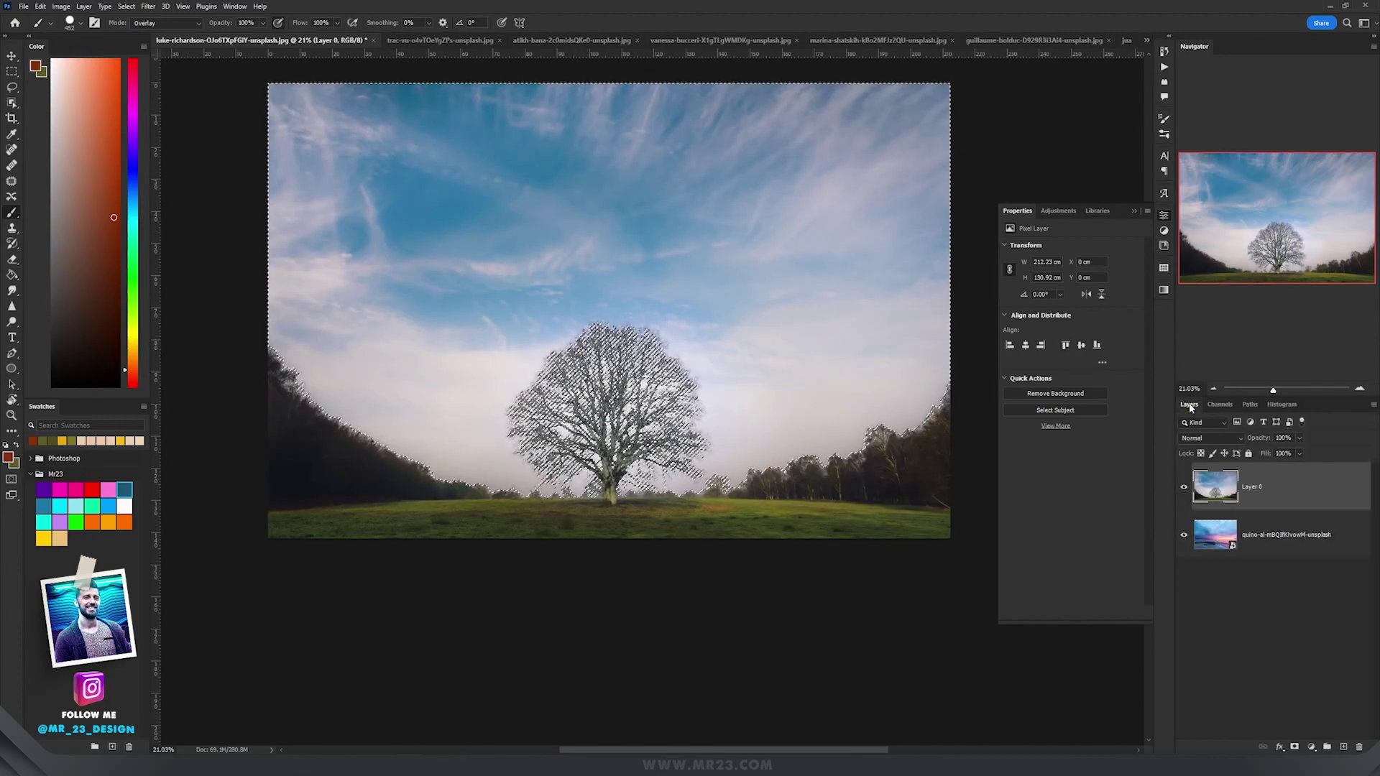
left_click(1294, 747)
- Try repositioning the sunset sky layer behind the masked tree, undoing each move
left_click_drag(816, 338, 785, 274)
key("ctrl+z")
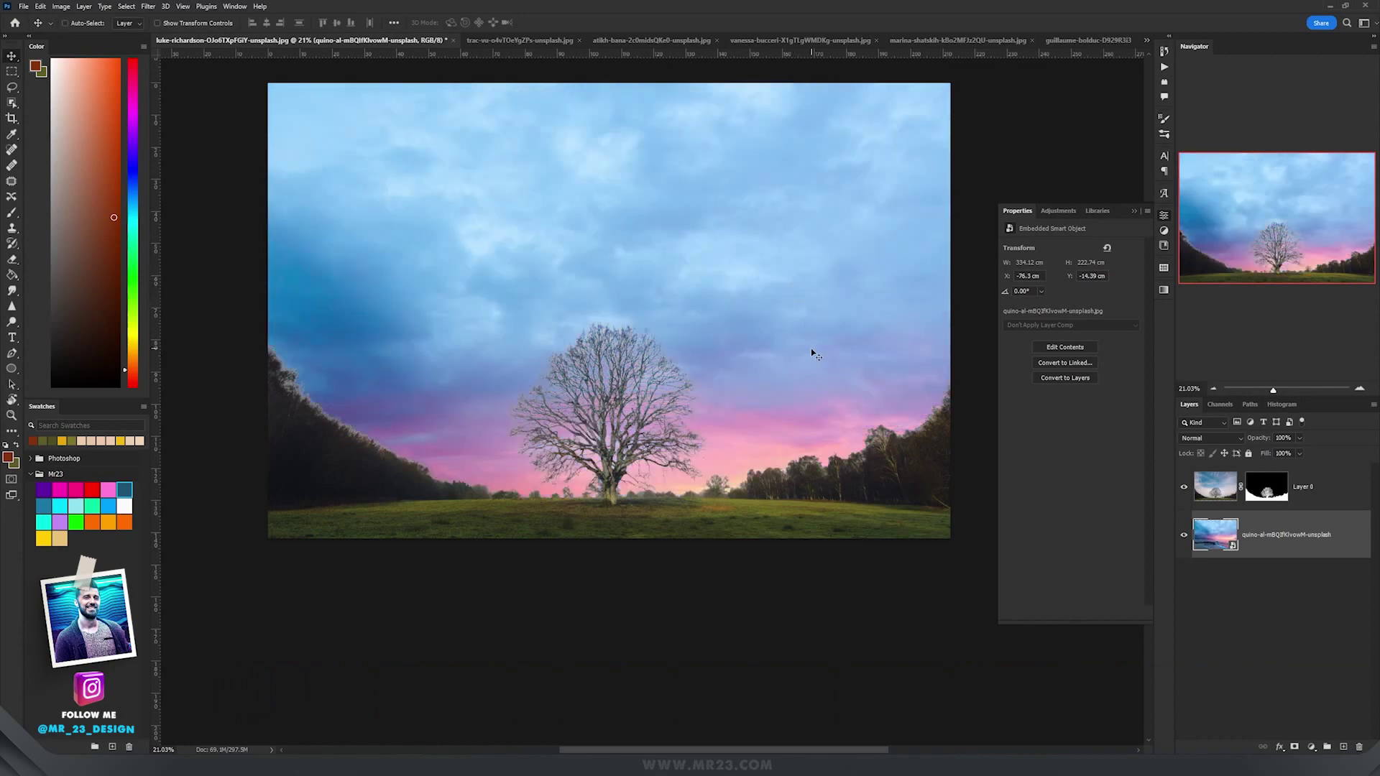
left_click_drag(816, 354, 798, 258)
key("ctrl+z")
- Add a Levels adjustment above the masked tree layer, clip it to Layer 0, and adjust its tonal sliders
left_click(1318, 489)
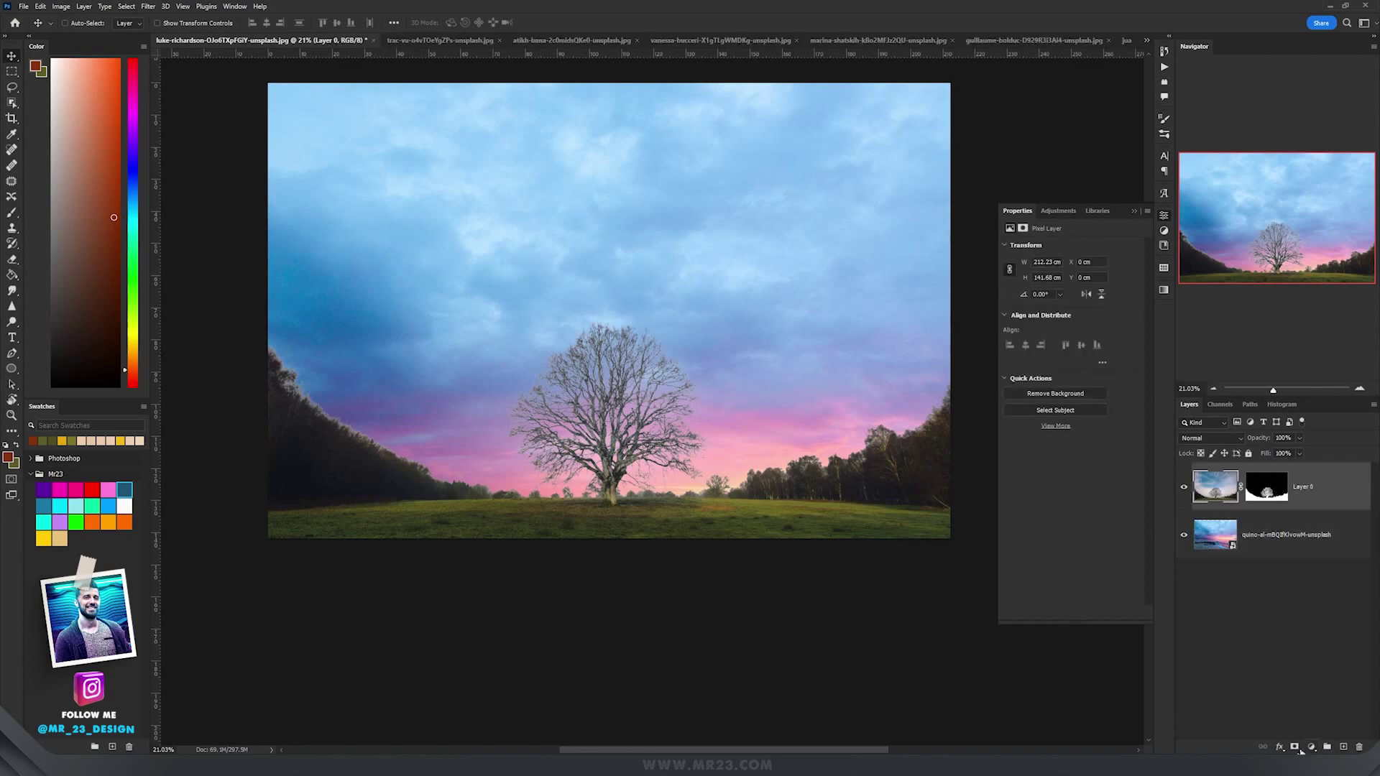
left_click(1312, 748)
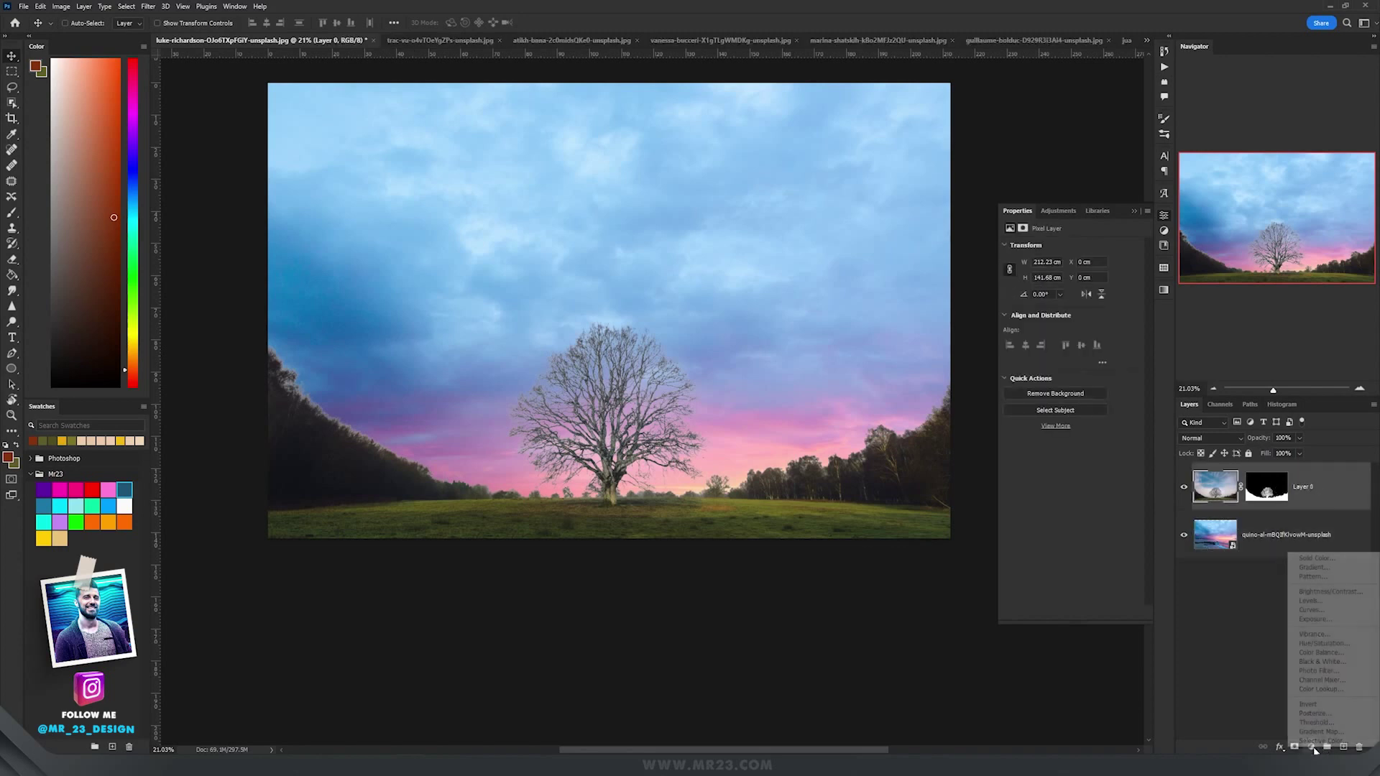
left_click(1322, 601)
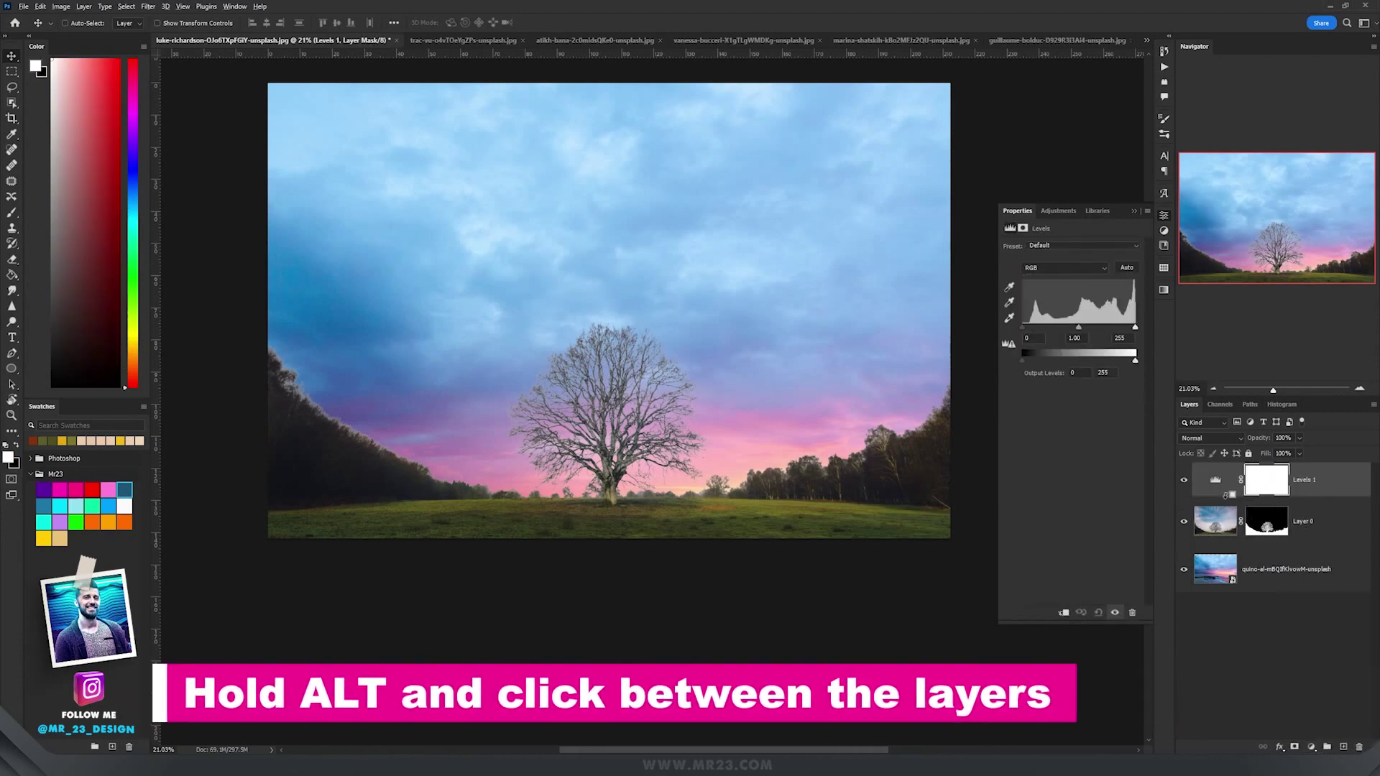
left_click(1227, 496, "alt")
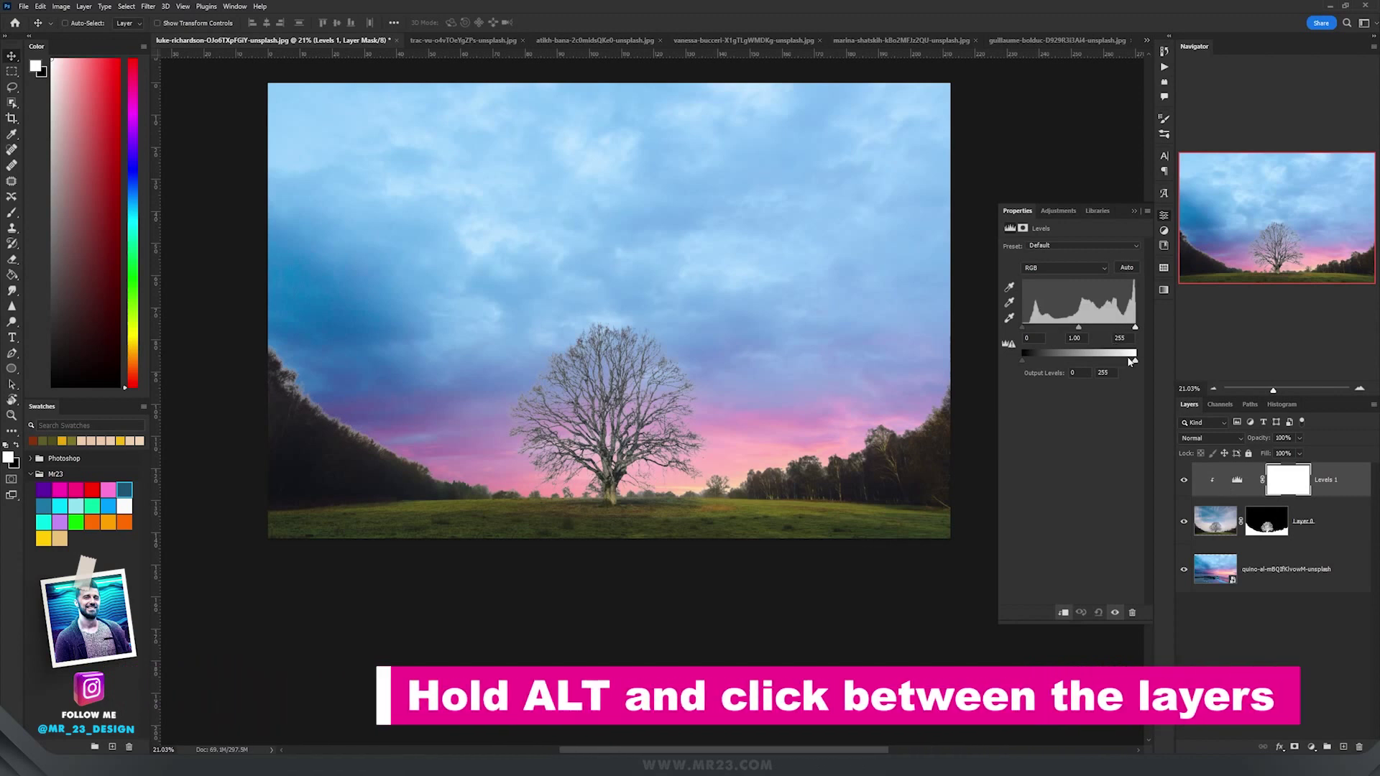
left_click_drag(1131, 361, 1088, 329)
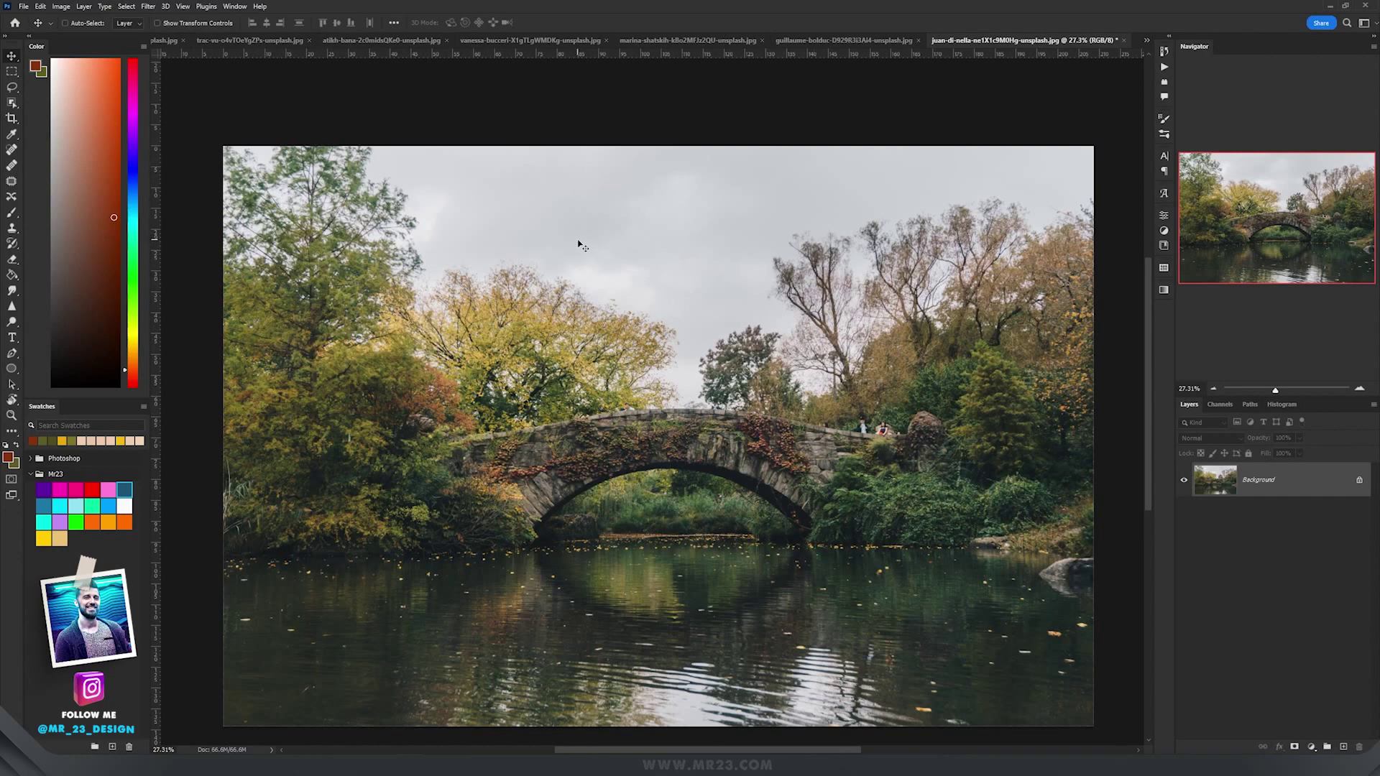
- Replace the grey sky above the stone bridge with a red-orange sunset preset using Sky Replacement, output to new layers
left_click(41, 6)
left_click(71, 283)
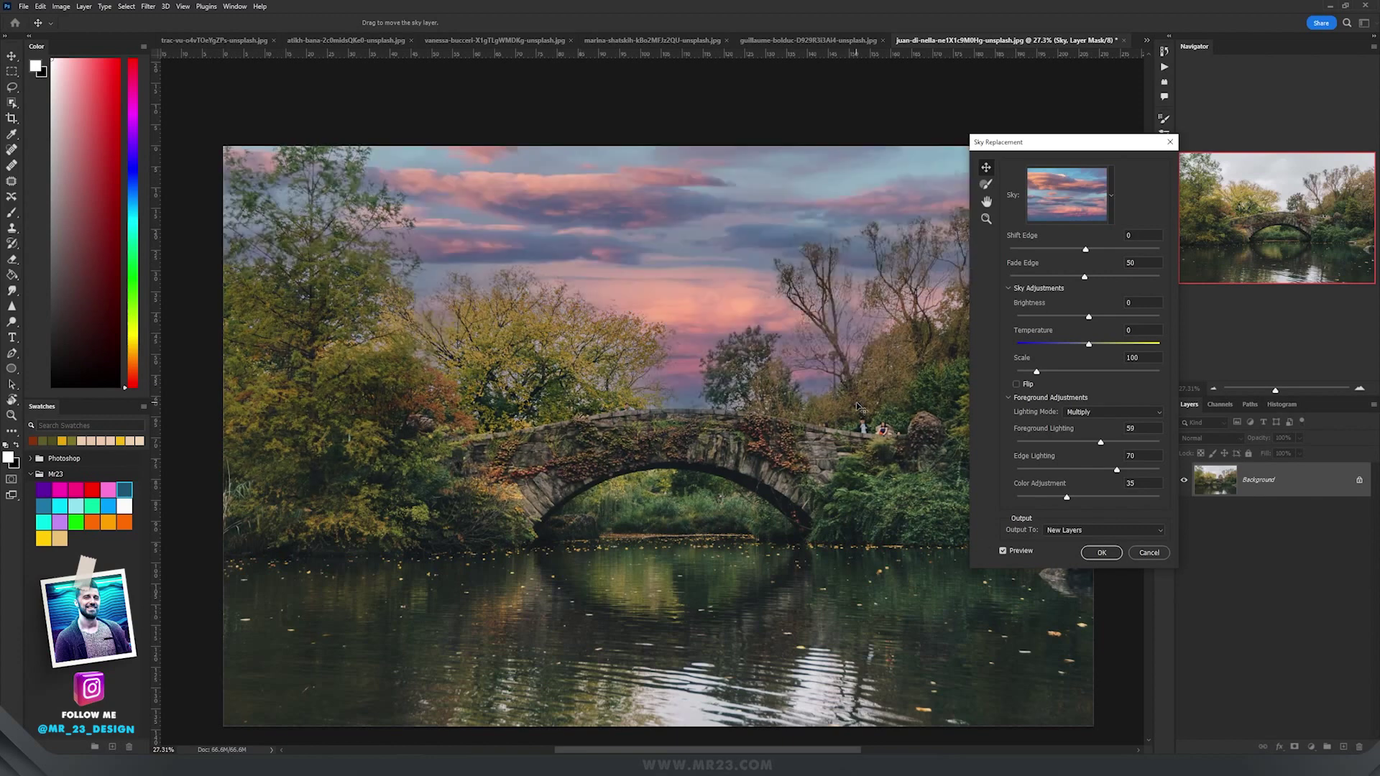
scroll(865, 367, "up", 1)
left_click(1076, 208)
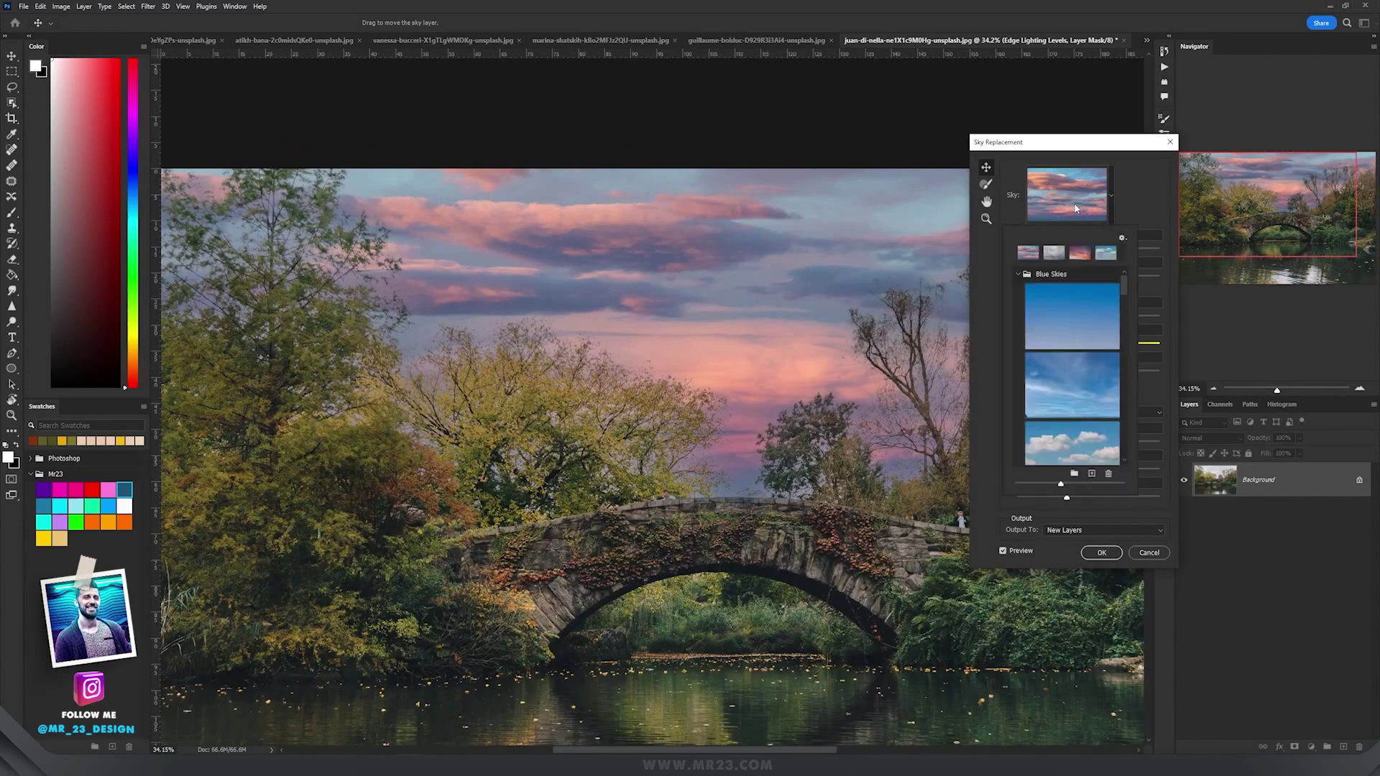
scroll(1125, 300, "down", 4)
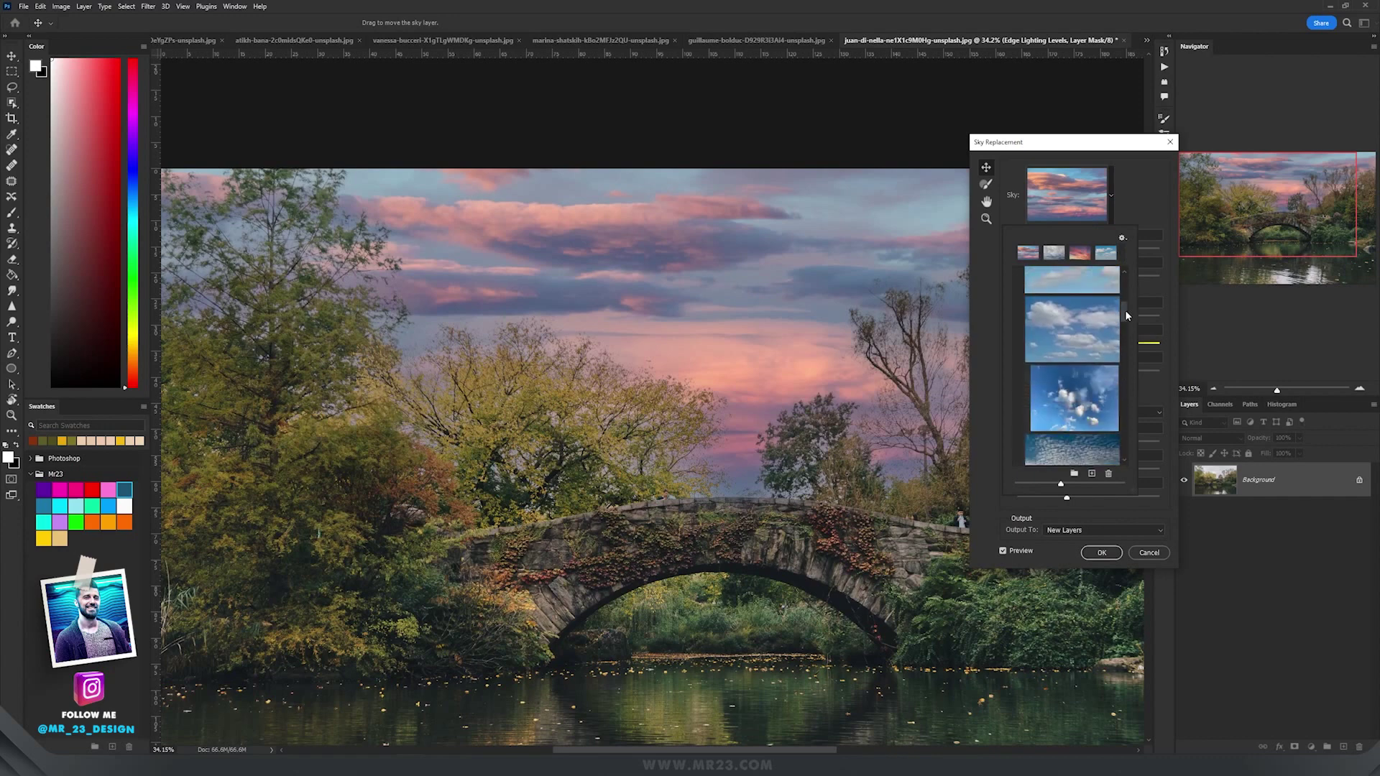
left_click(1087, 330)
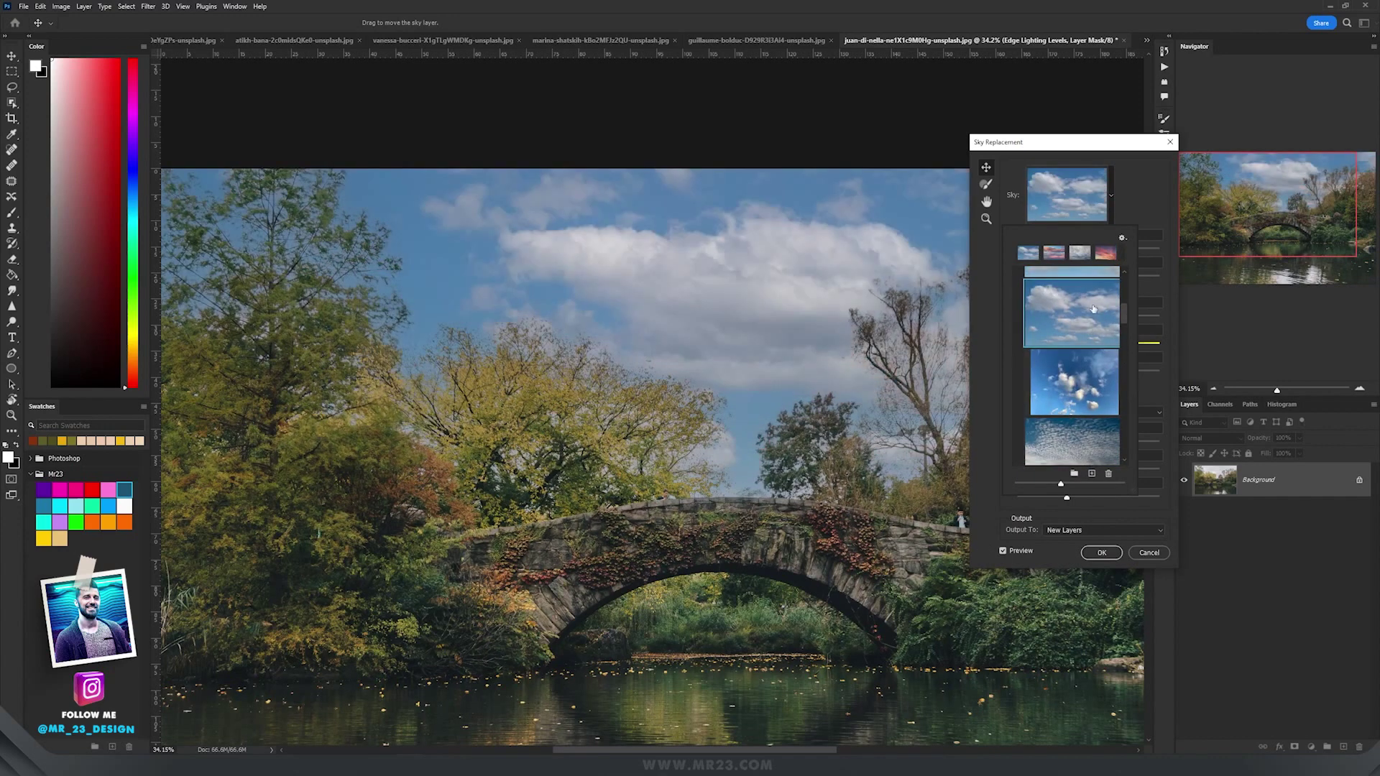
left_click(1105, 254)
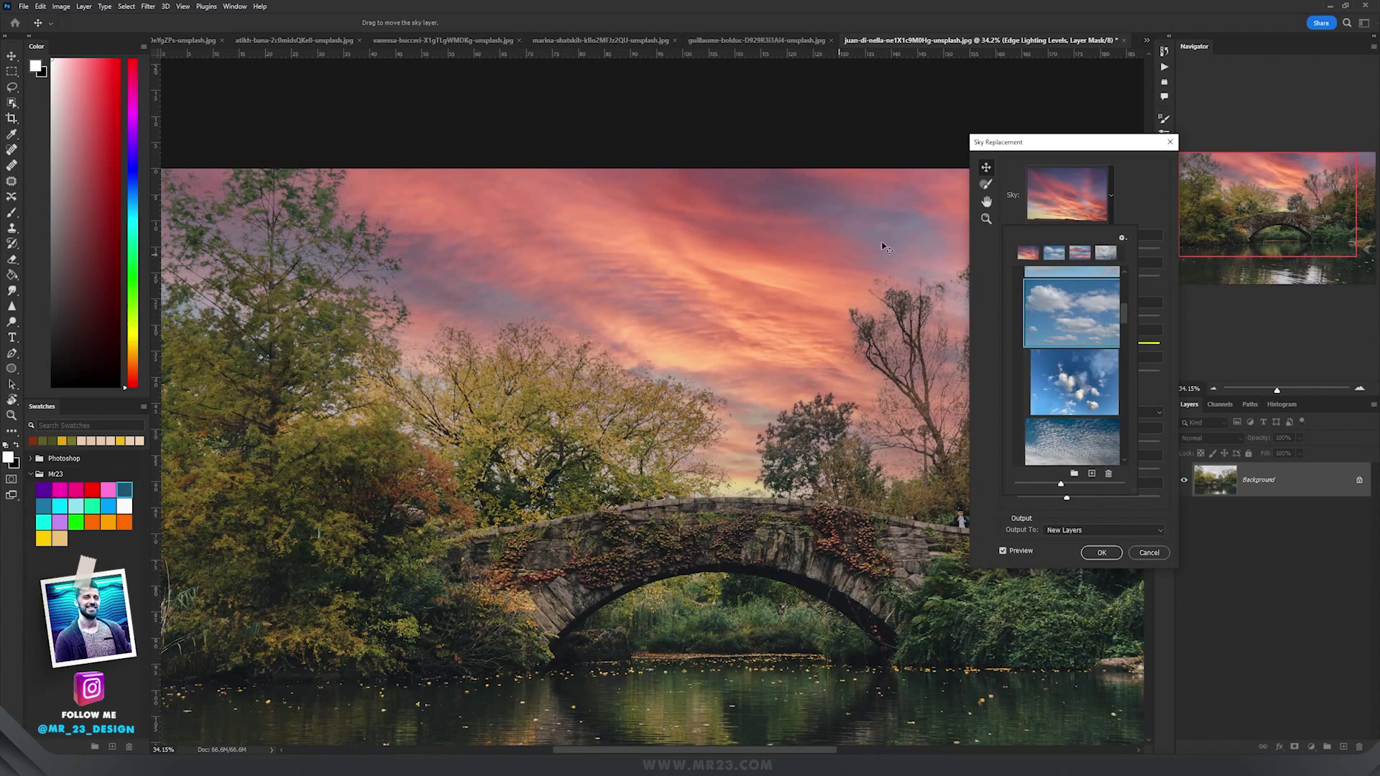
left_click(1102, 554)
left_click(1102, 554)
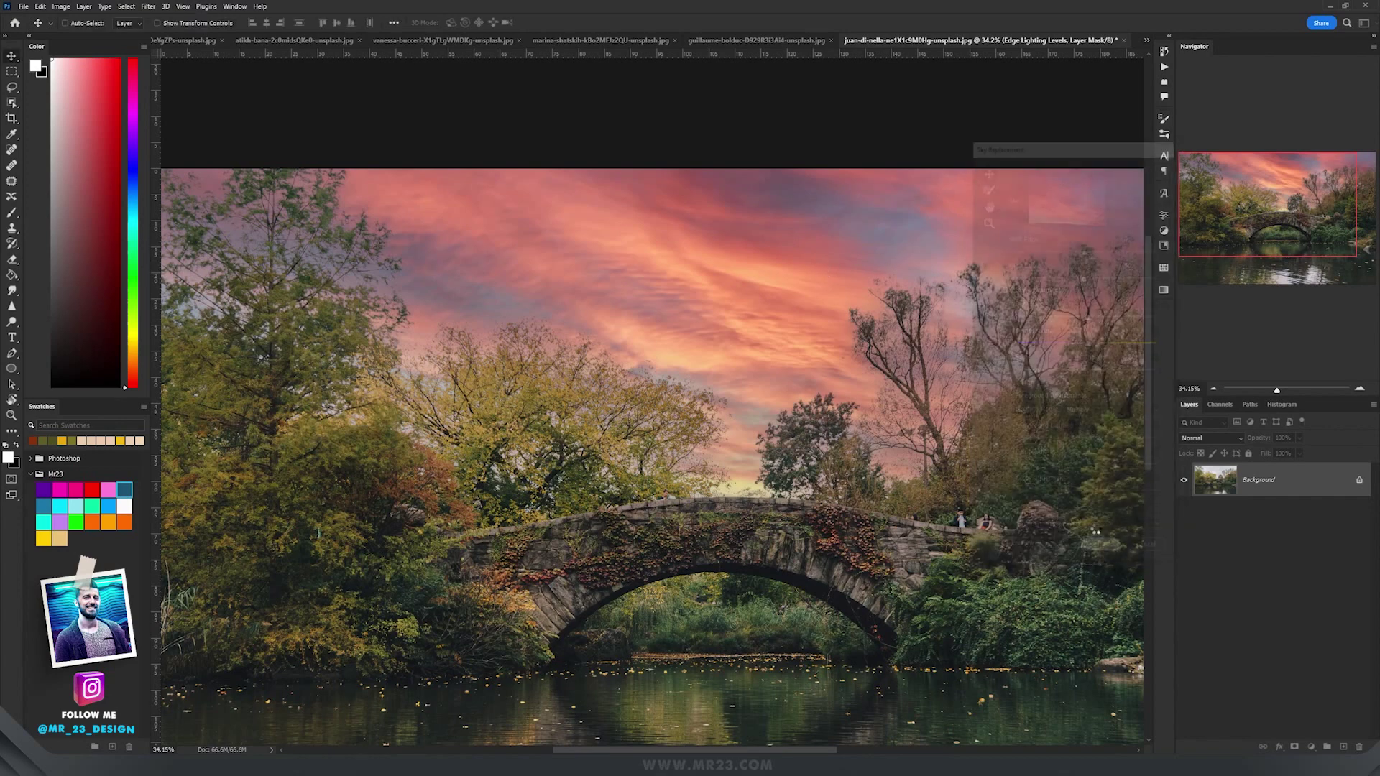
- Compare the bridge photo with and without its replaced sky by toggling the Sky Replacement Group's visibility
left_click(1239, 472)
left_click(1196, 470)
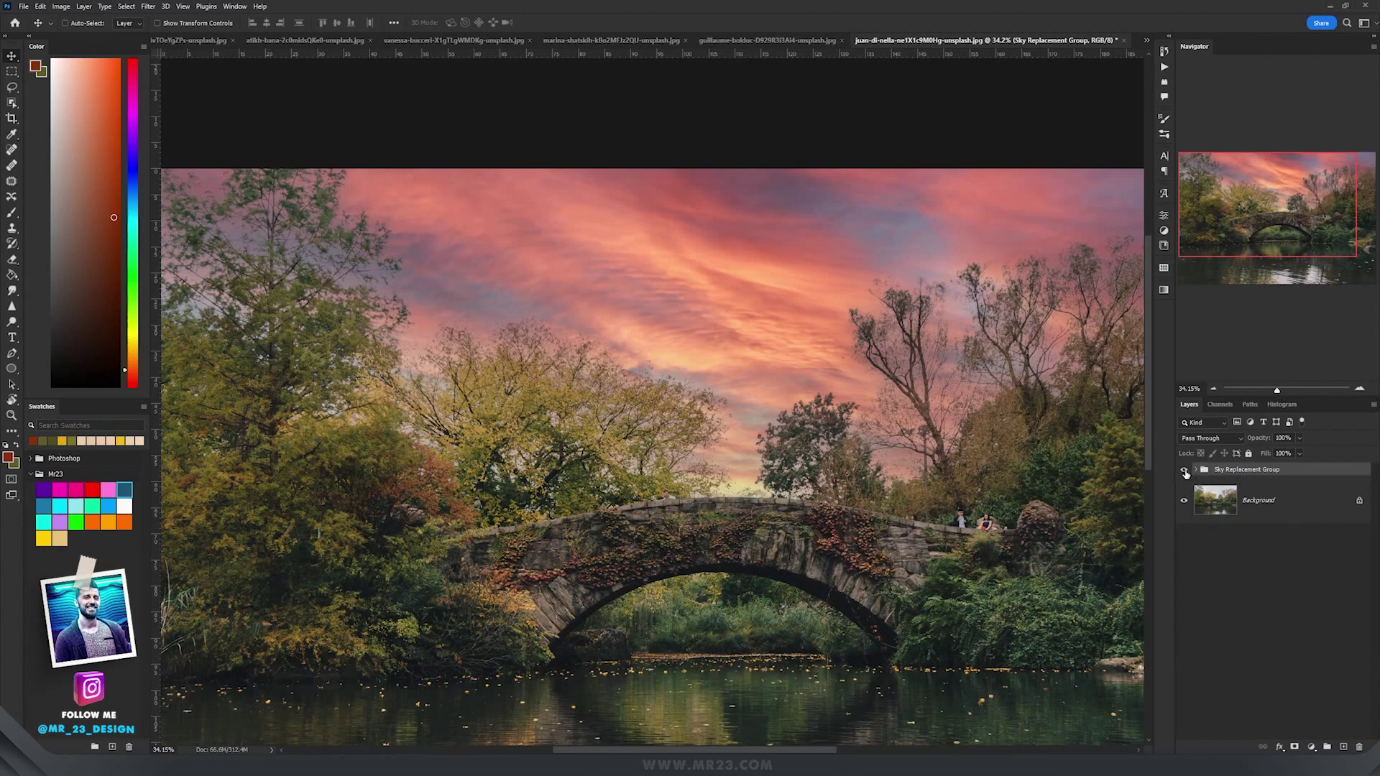
left_click(1185, 471)
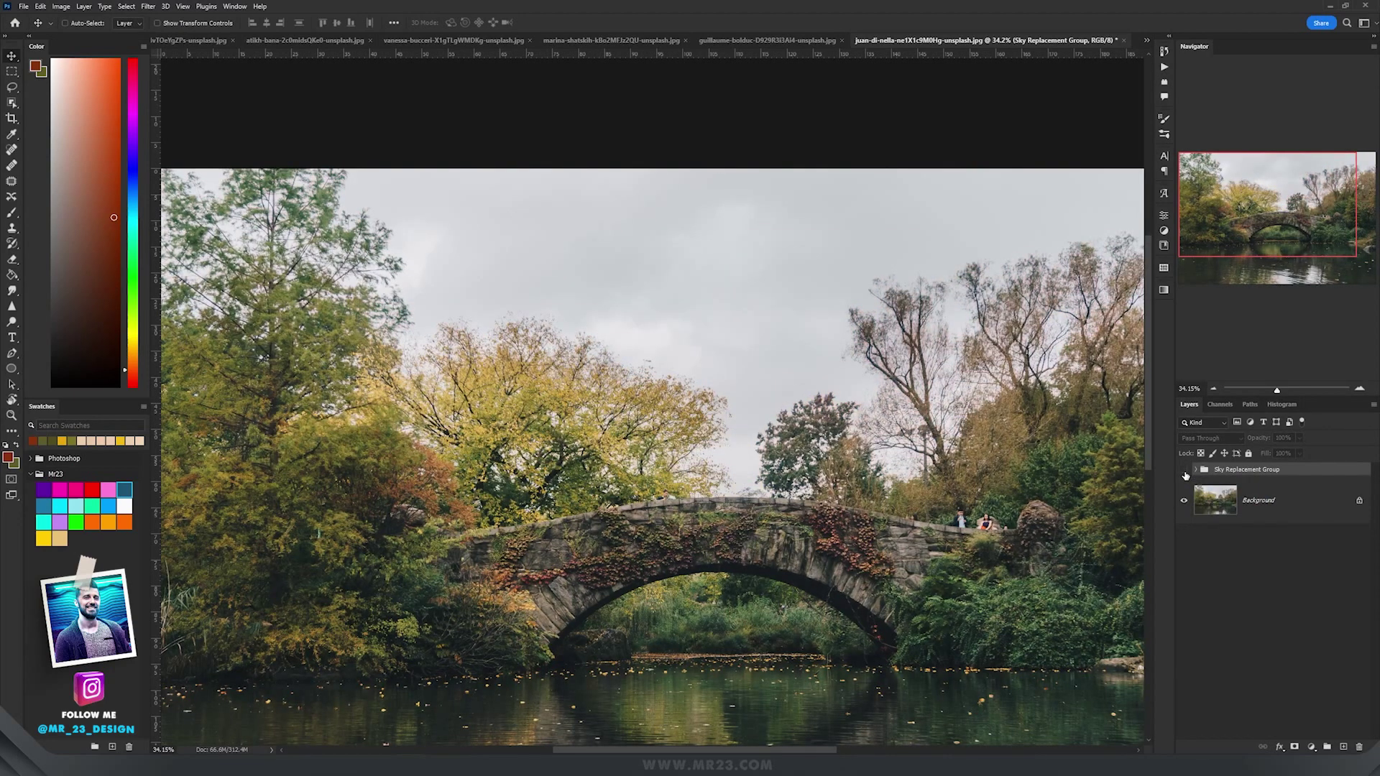
left_click(1185, 471)
left_click(1185, 471)
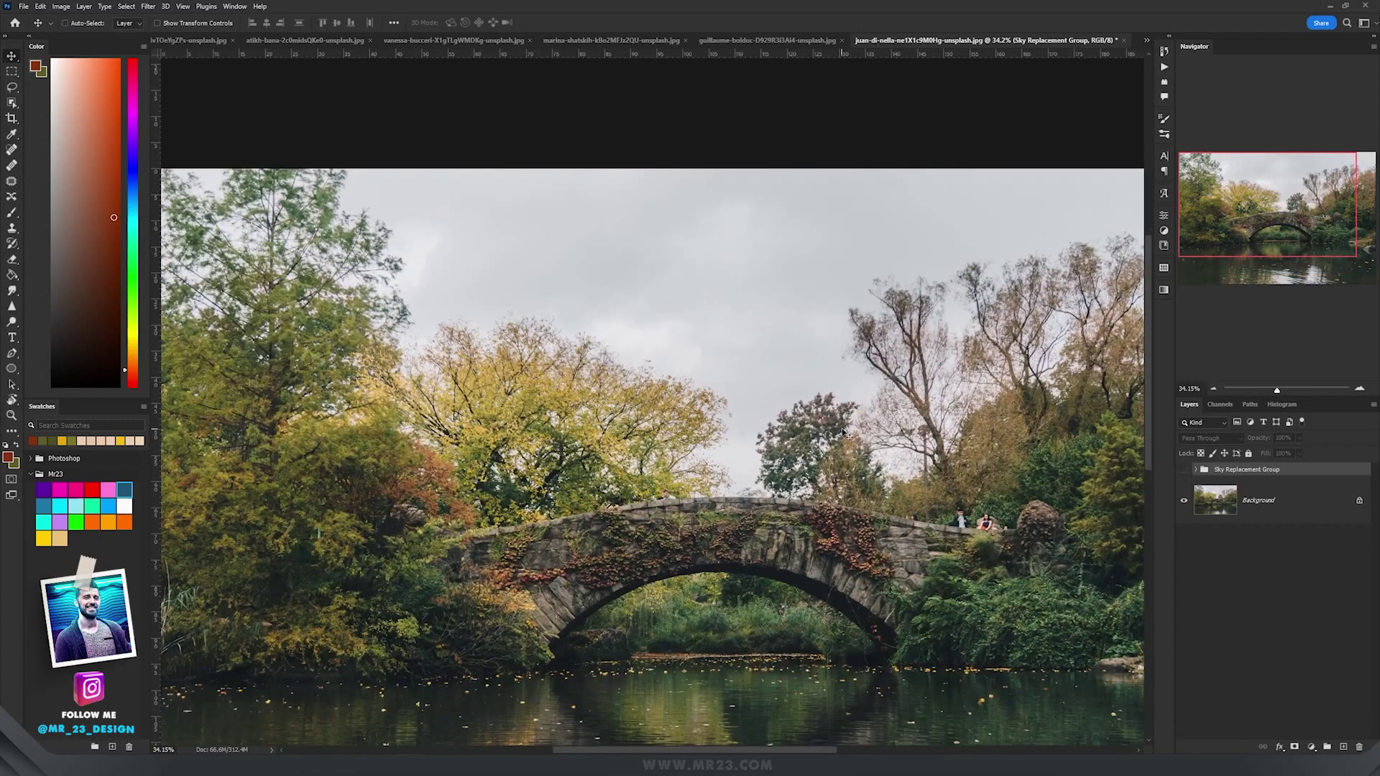
left_click_drag(852, 402, 751, 403)
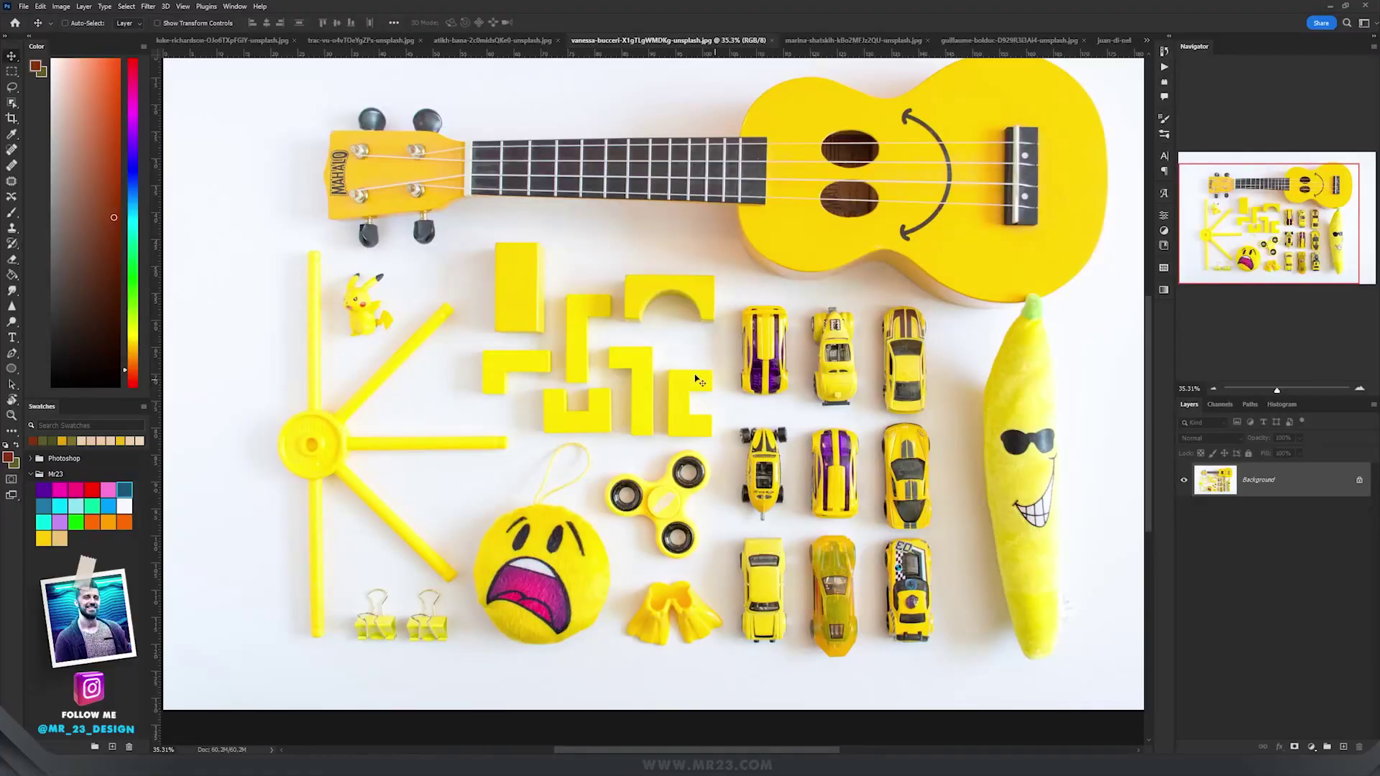
- Activate the Object Selection Tool on the yellow toys photo and set its overlay color to Magenta
left_click(13, 104)
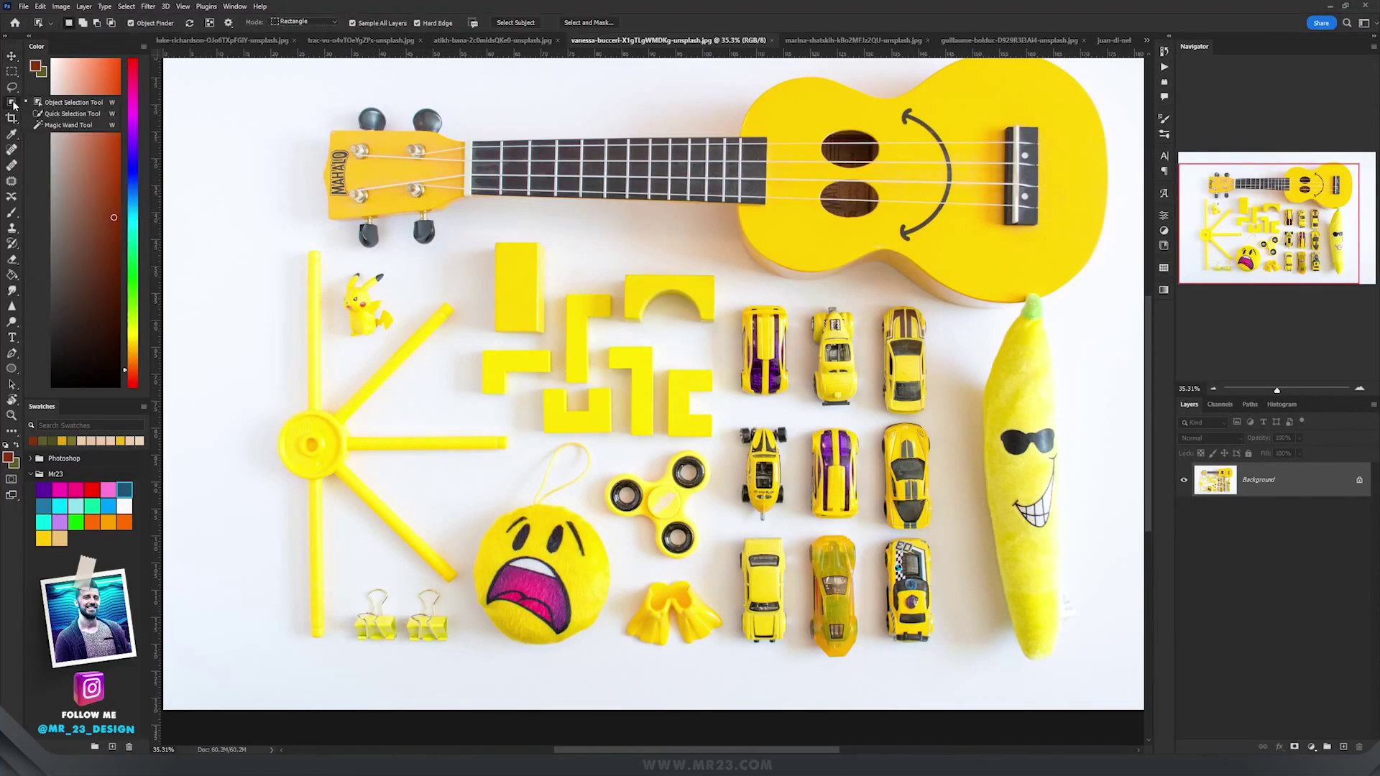
left_click(68, 105)
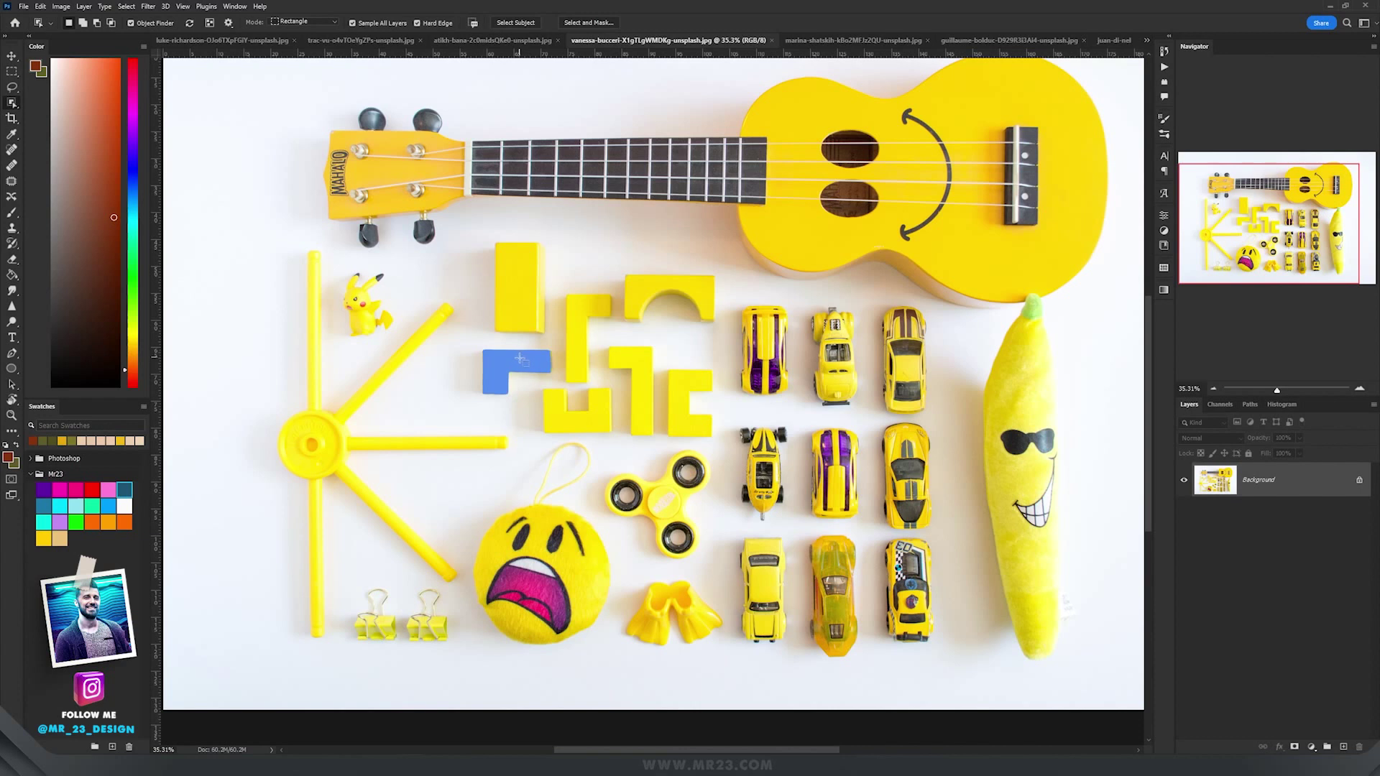
left_click(230, 23)
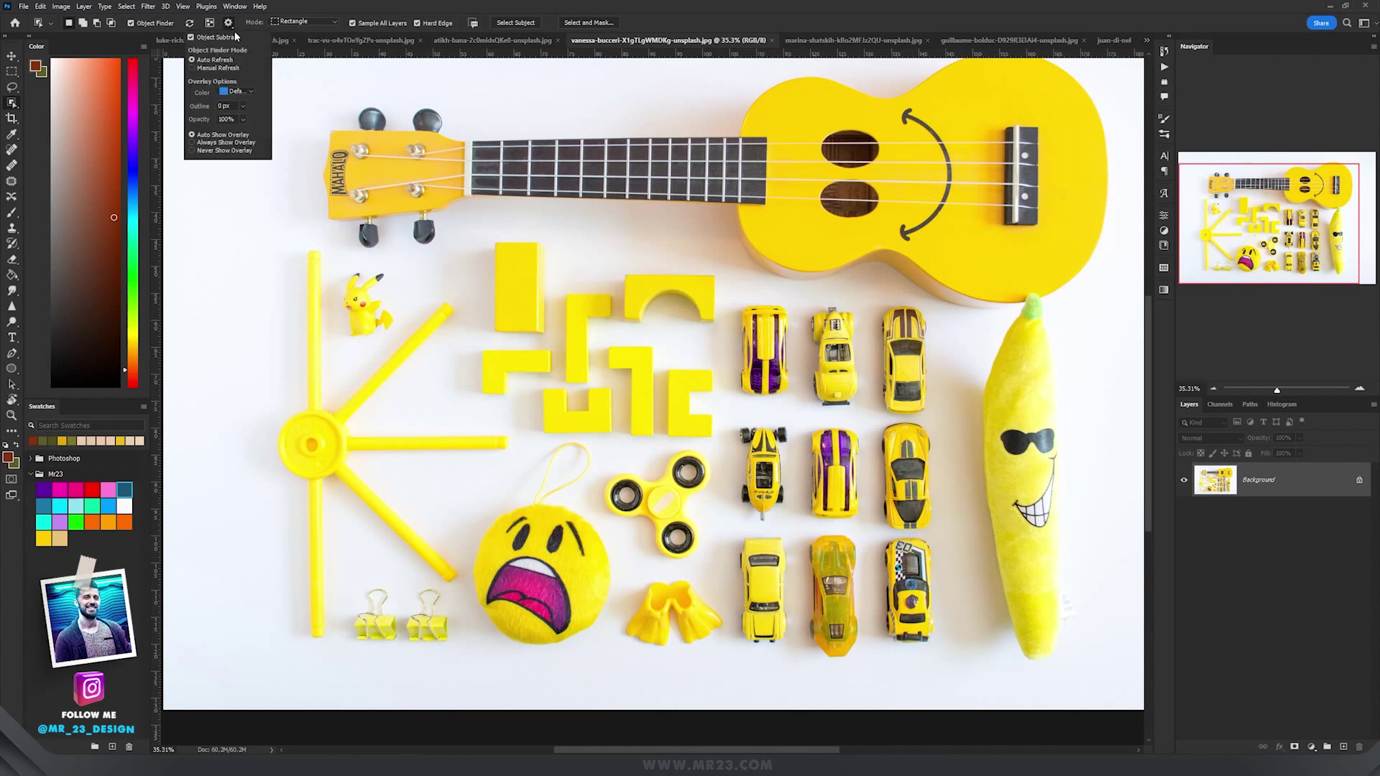
left_click(247, 93)
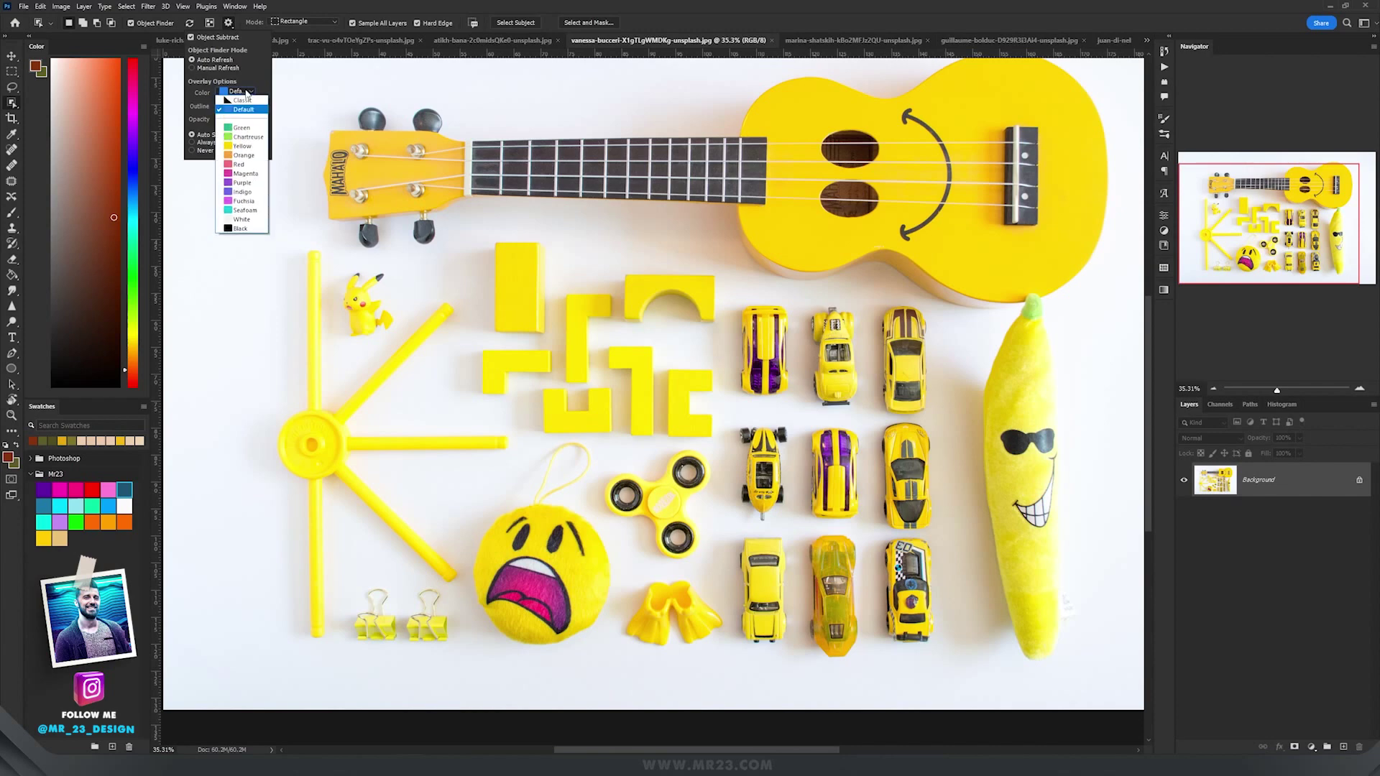
left_click(247, 174)
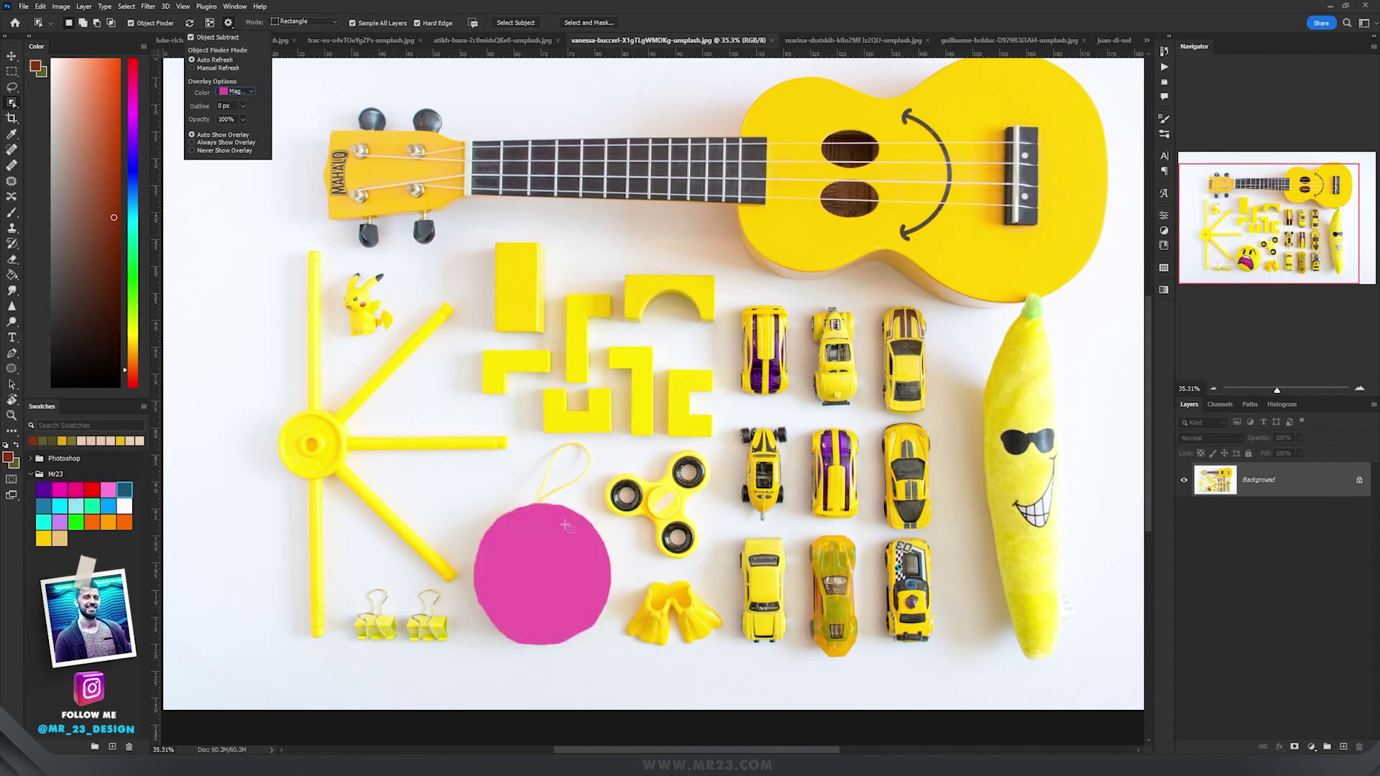
- Select the purple-striped toy car in the upper-left of the car grid and isolate it with a layer mask
left_click(778, 350)
left_click(776, 349)
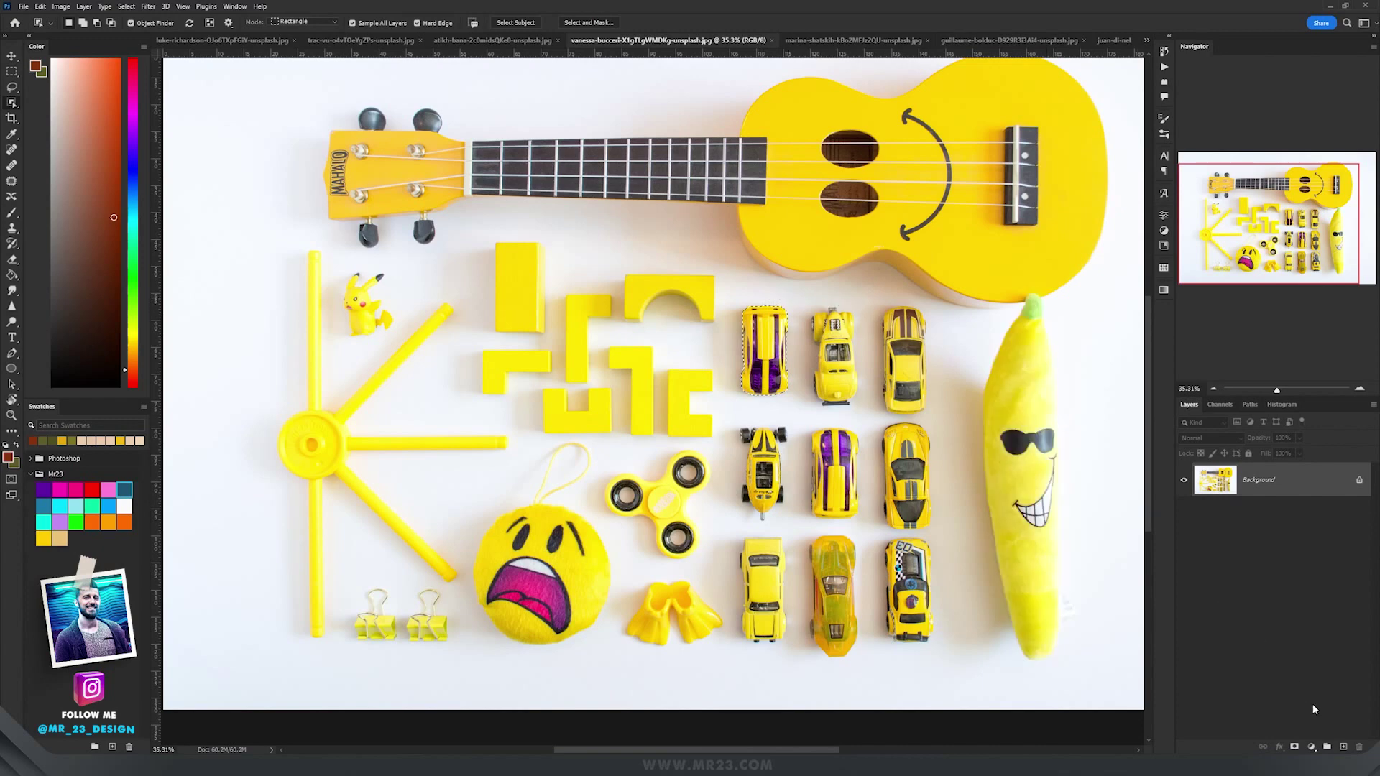
left_click(1295, 747)
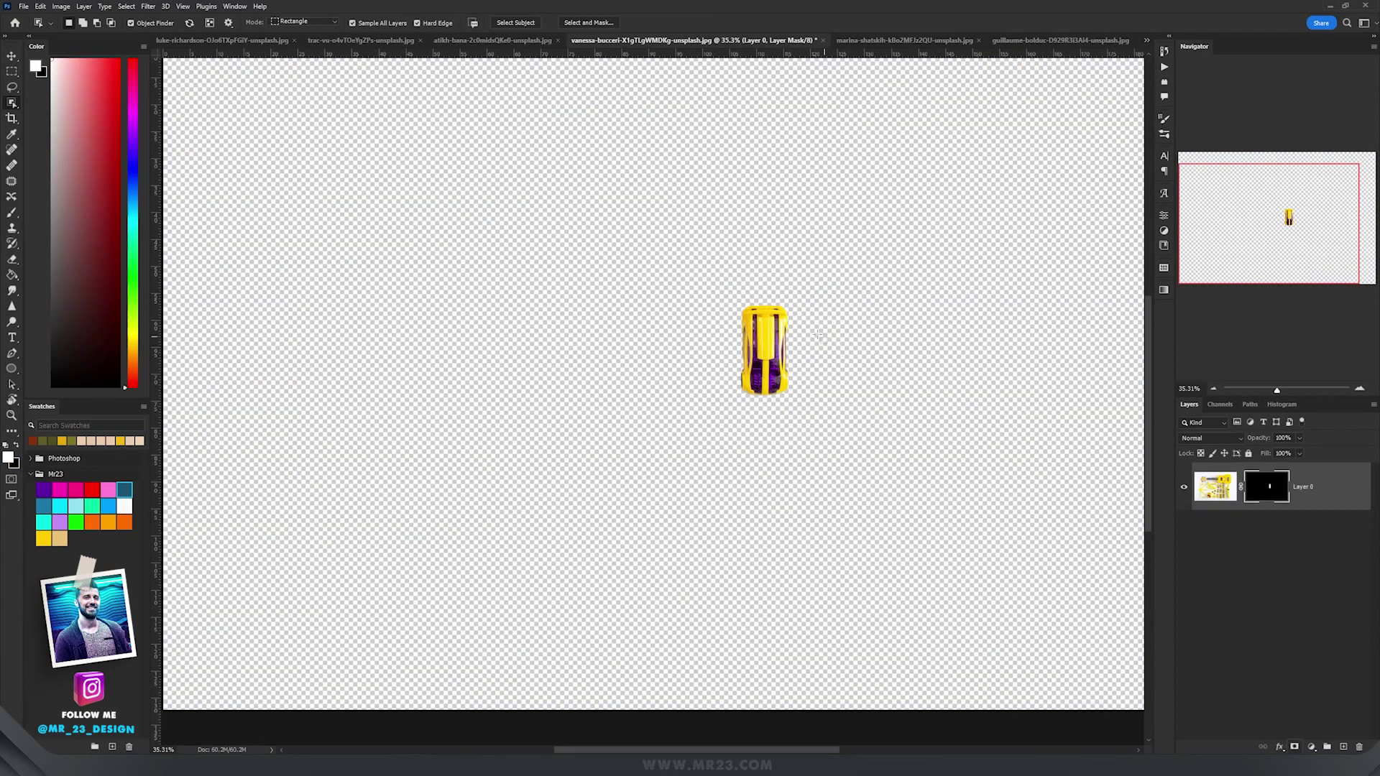
scroll(757, 329, "up", 5)
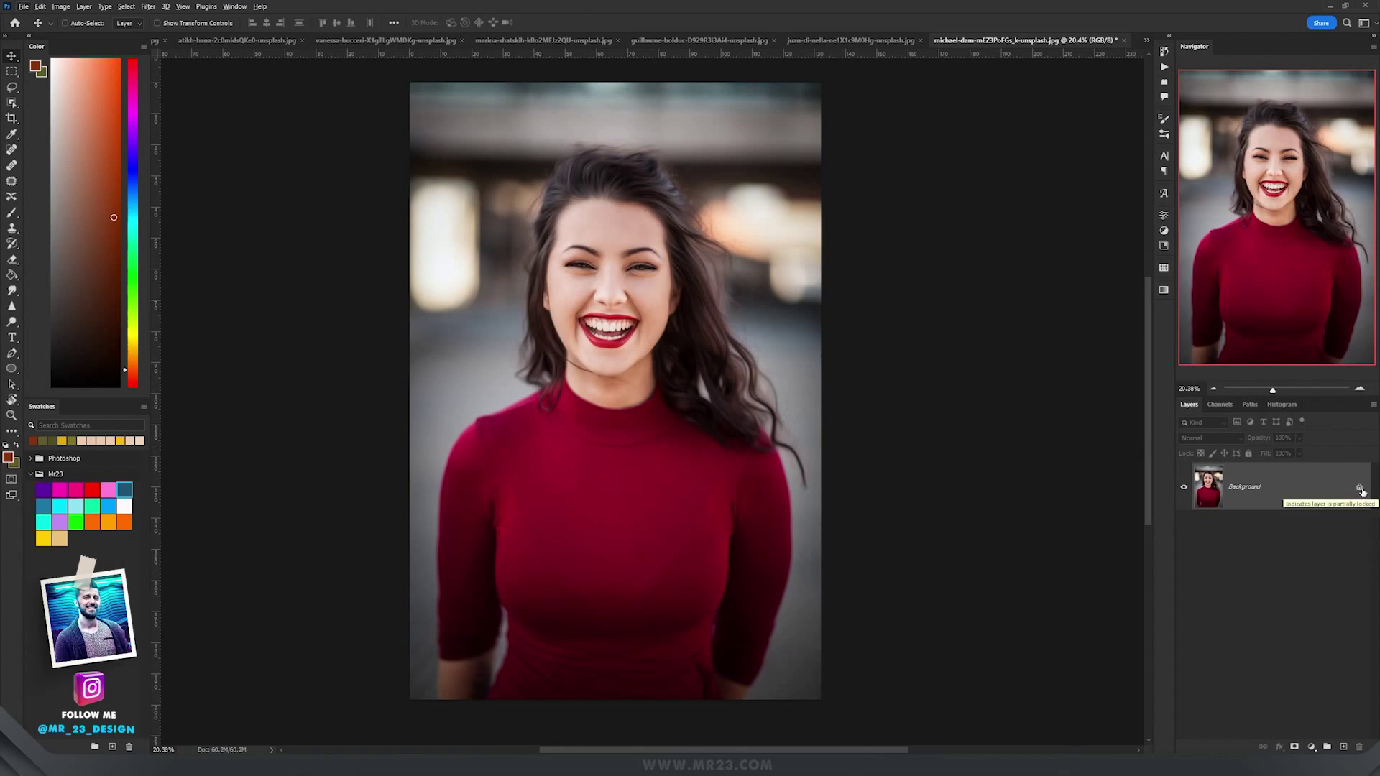
- Convert the portrait's Background into Layer 0 and cut out the woman in red with Remove Background
double_click(1313, 489)
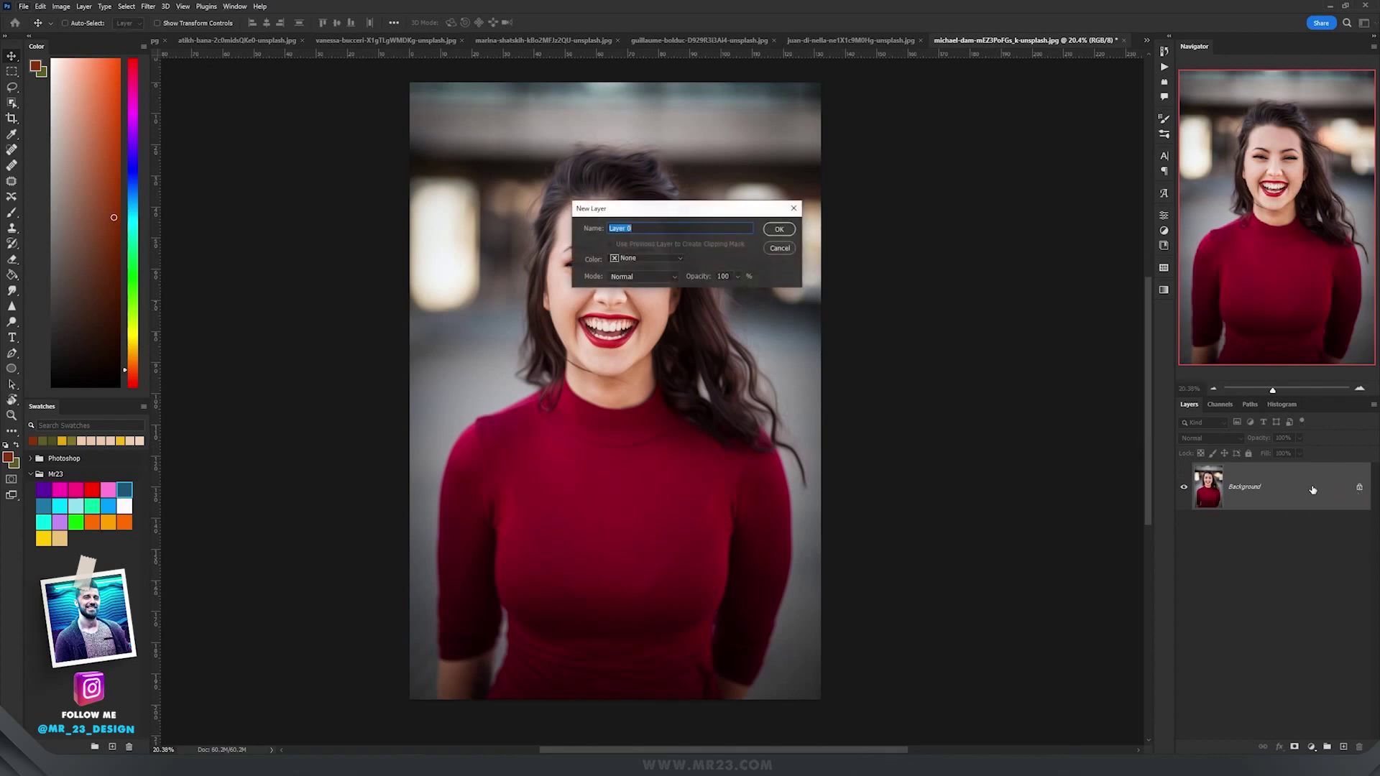
left_click(778, 230)
left_click(1165, 216)
left_click(1042, 393)
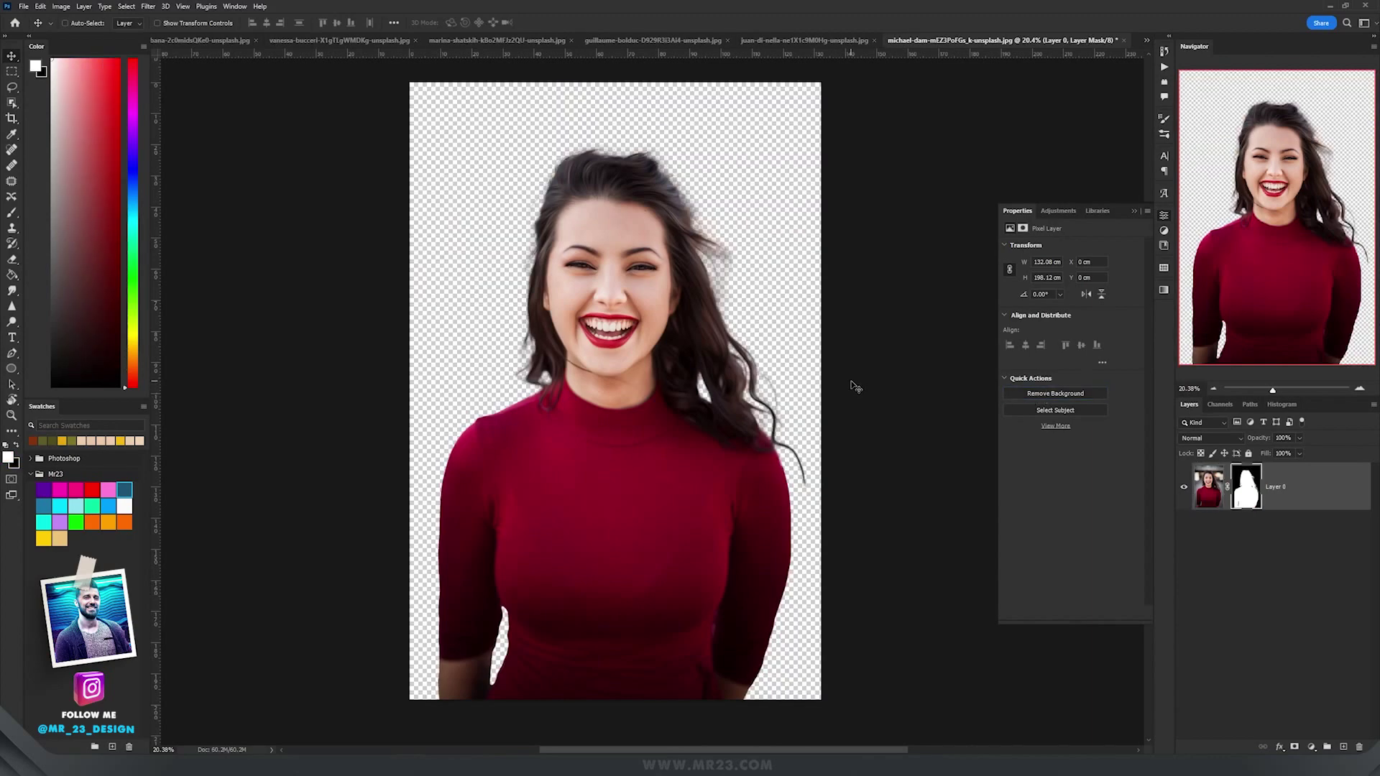
scroll(856, 387, "up", 3)
scroll(856, 386, "down", 3)
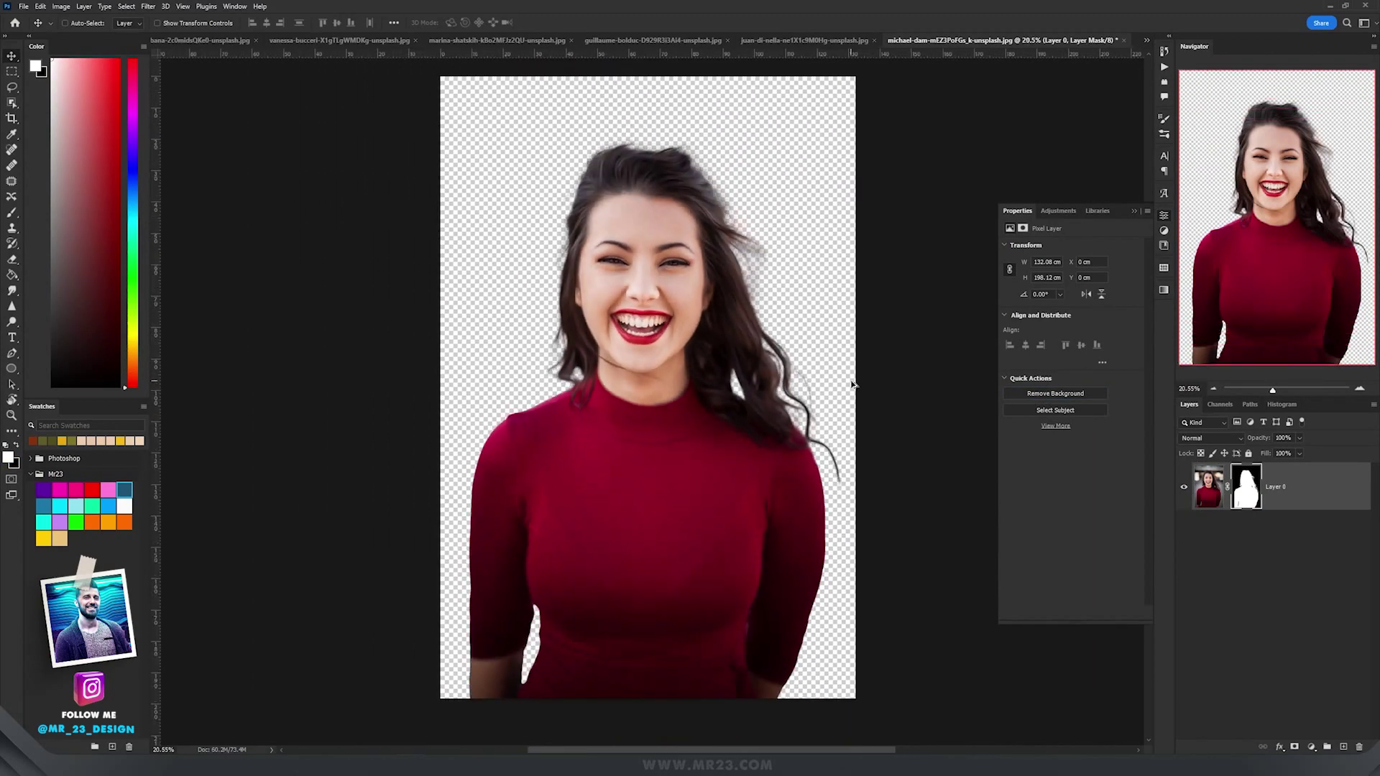
scroll(856, 387, "up", 1)
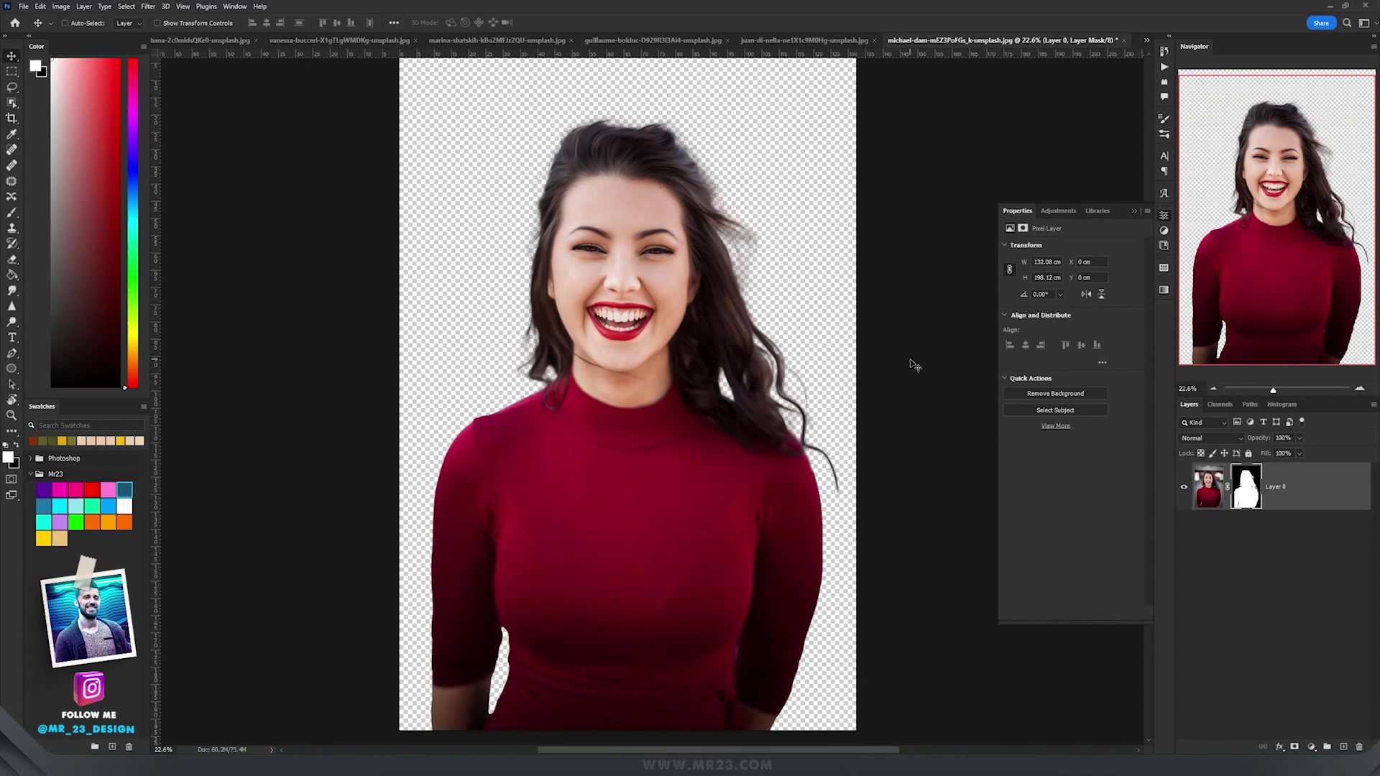
scroll(915, 365, "down", 1)
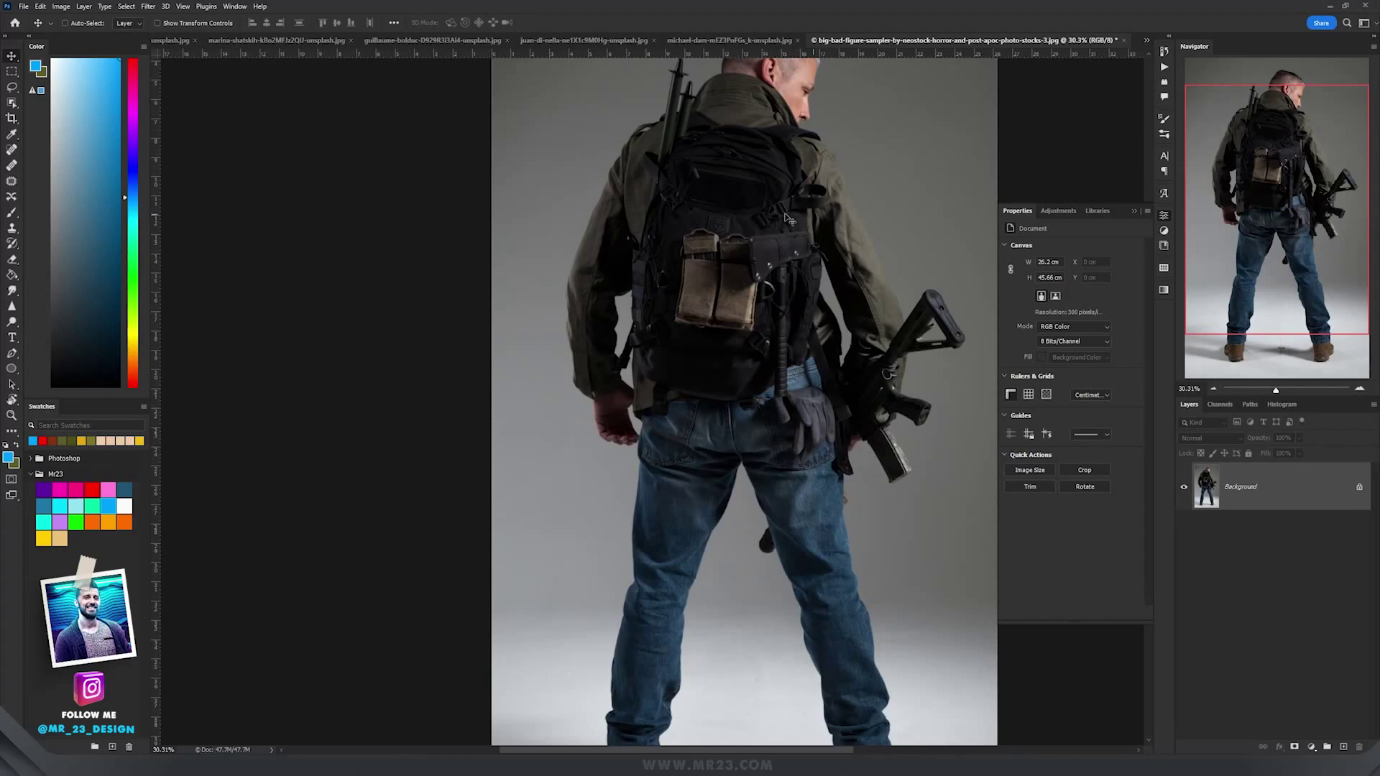
- Activate the Pen Tool and examine the man's outline from the head and backpack down to the jeans and boots
left_click(10, 353)
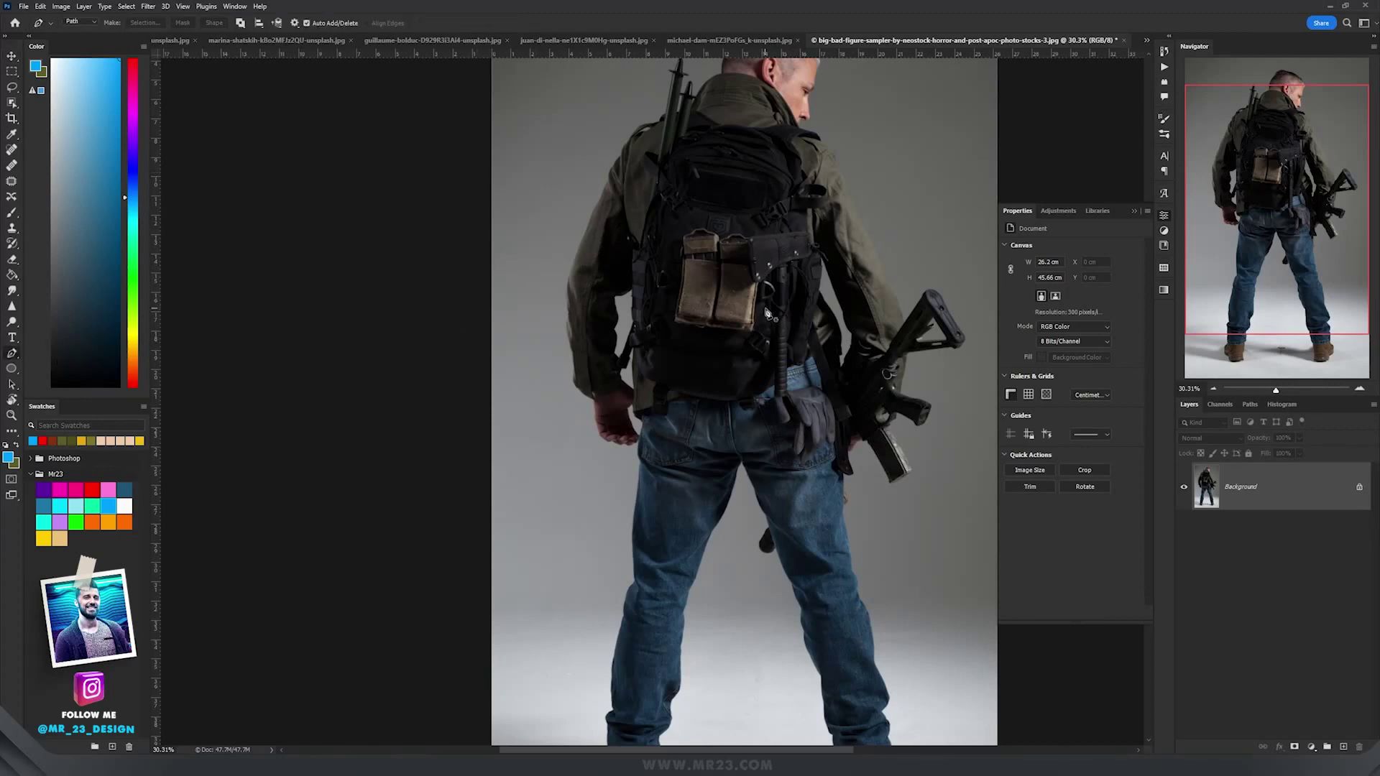
scroll(693, 230, "down", 2)
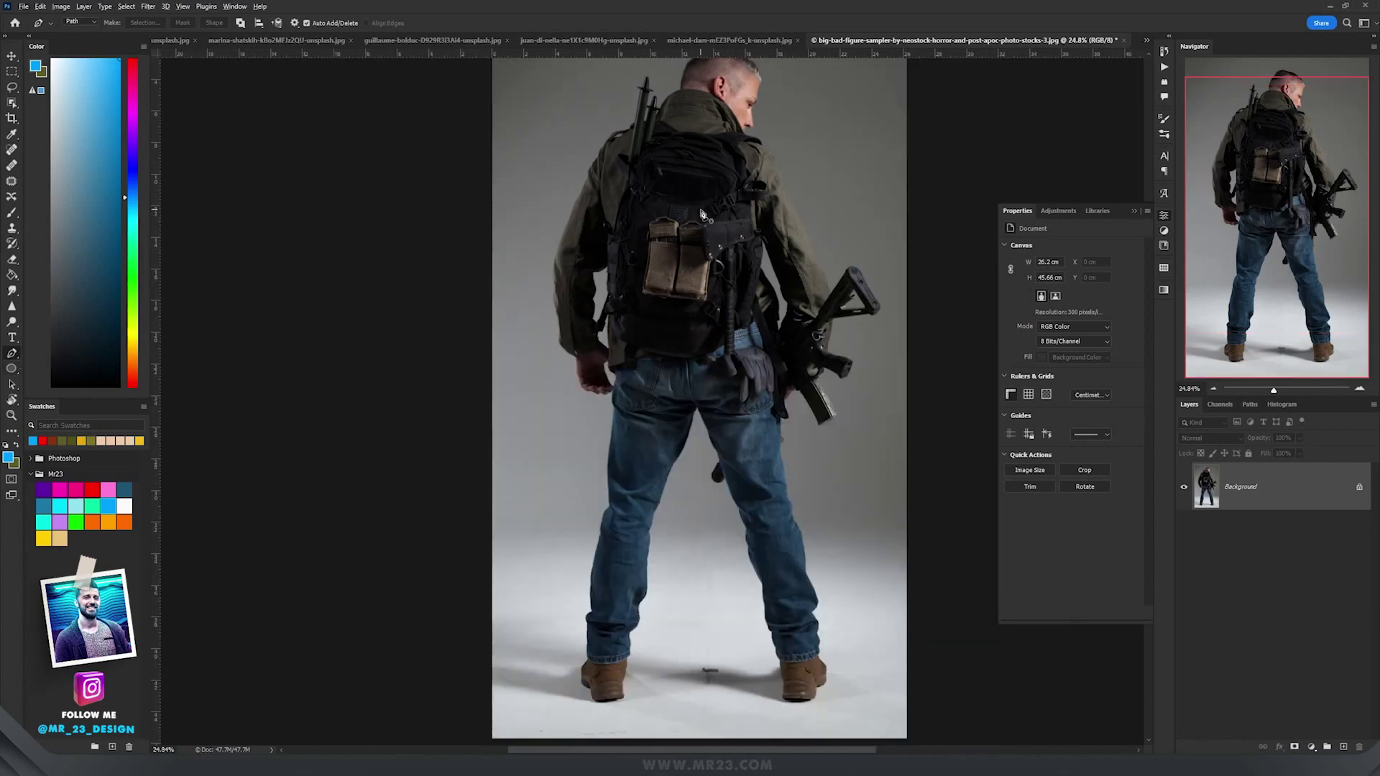
left_click_drag(679, 276, 680, 293)
scroll(680, 292, "up", 3)
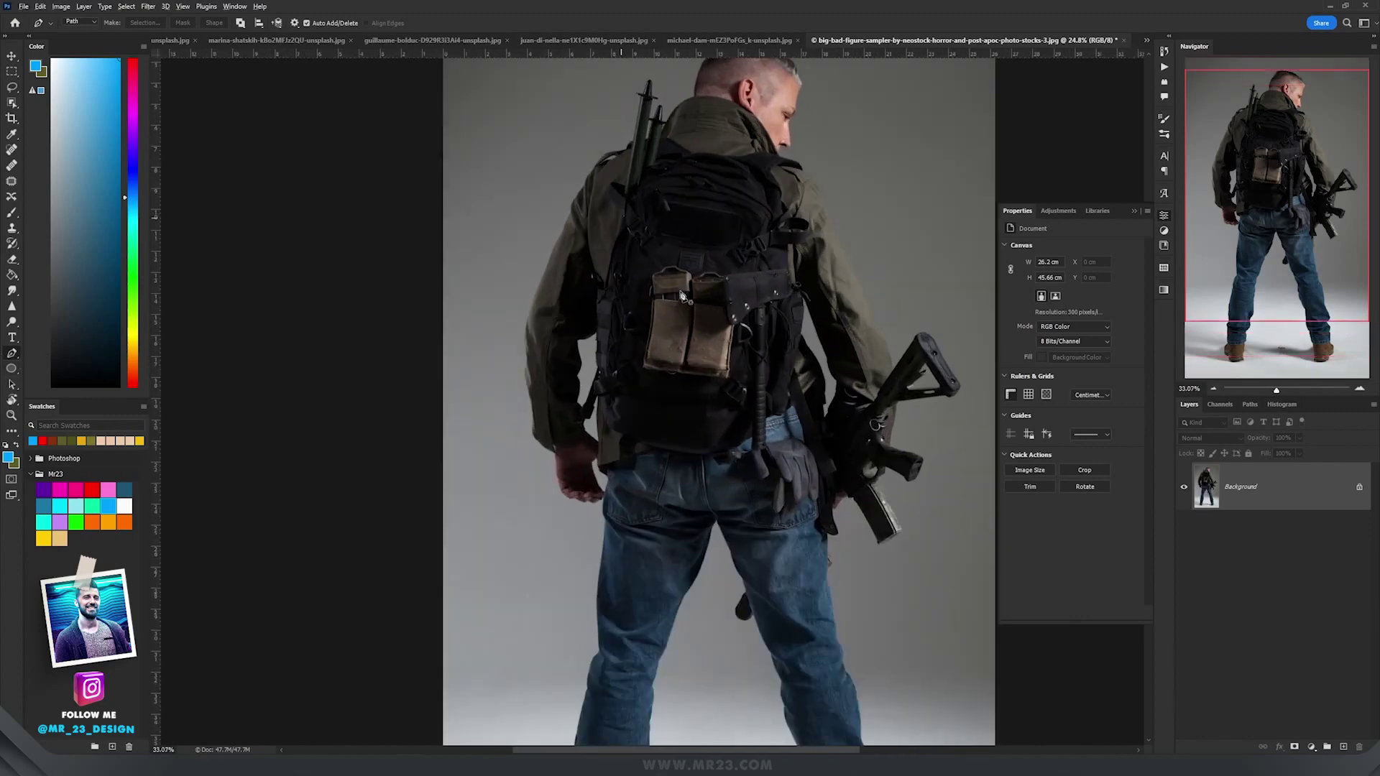
scroll(678, 252, "up", 2)
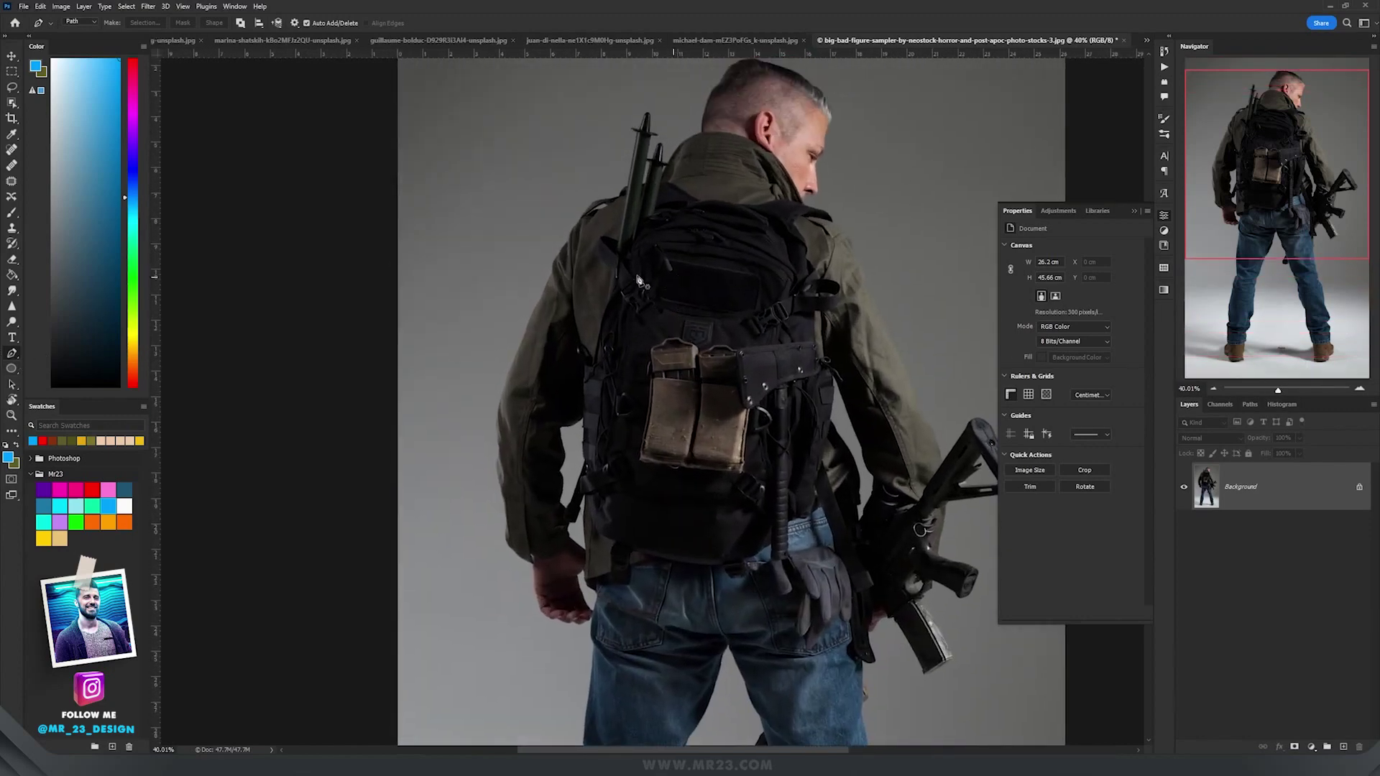
scroll(535, 317, "up", 1)
left_click_drag(536, 317, 708, 136)
scroll(650, 231, "down", 2)
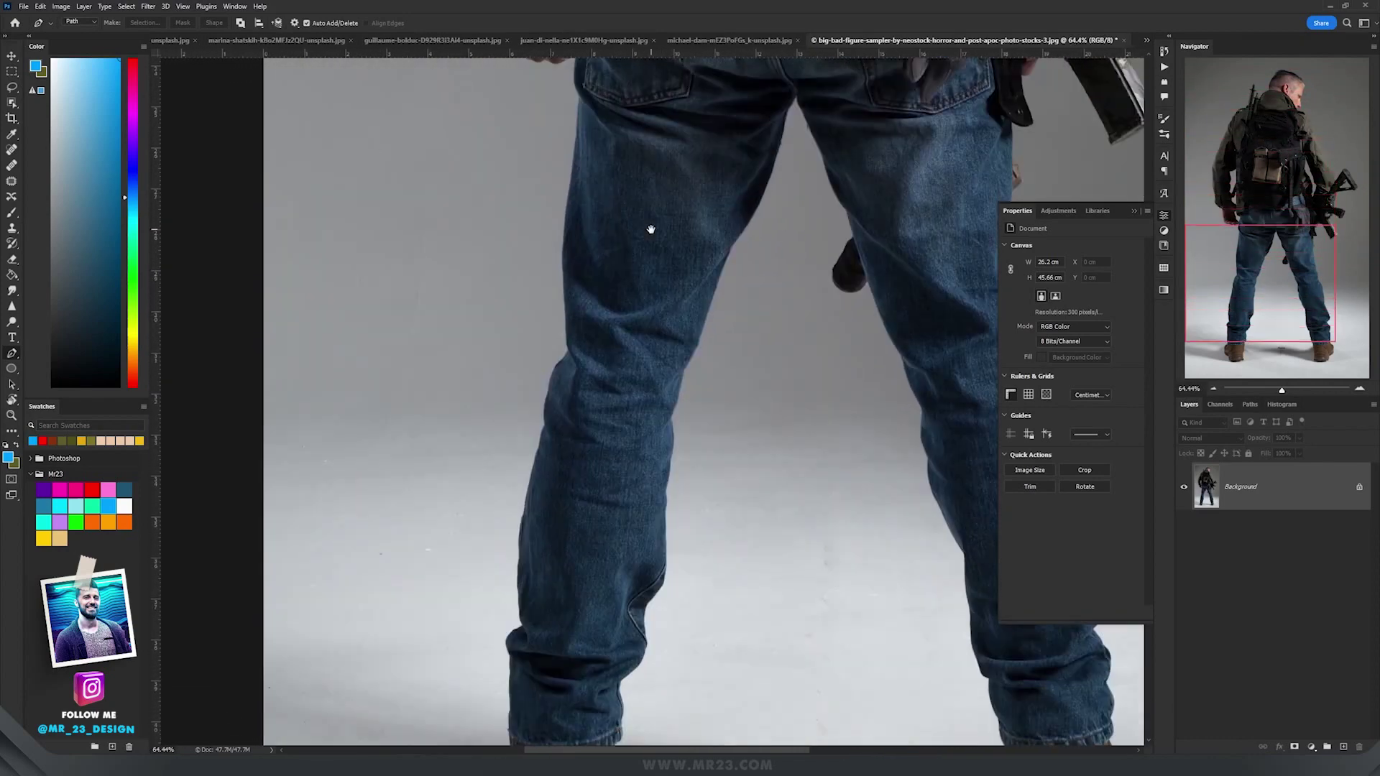
scroll(658, 252, "down", 1)
scroll(658, 252, "up", 1)
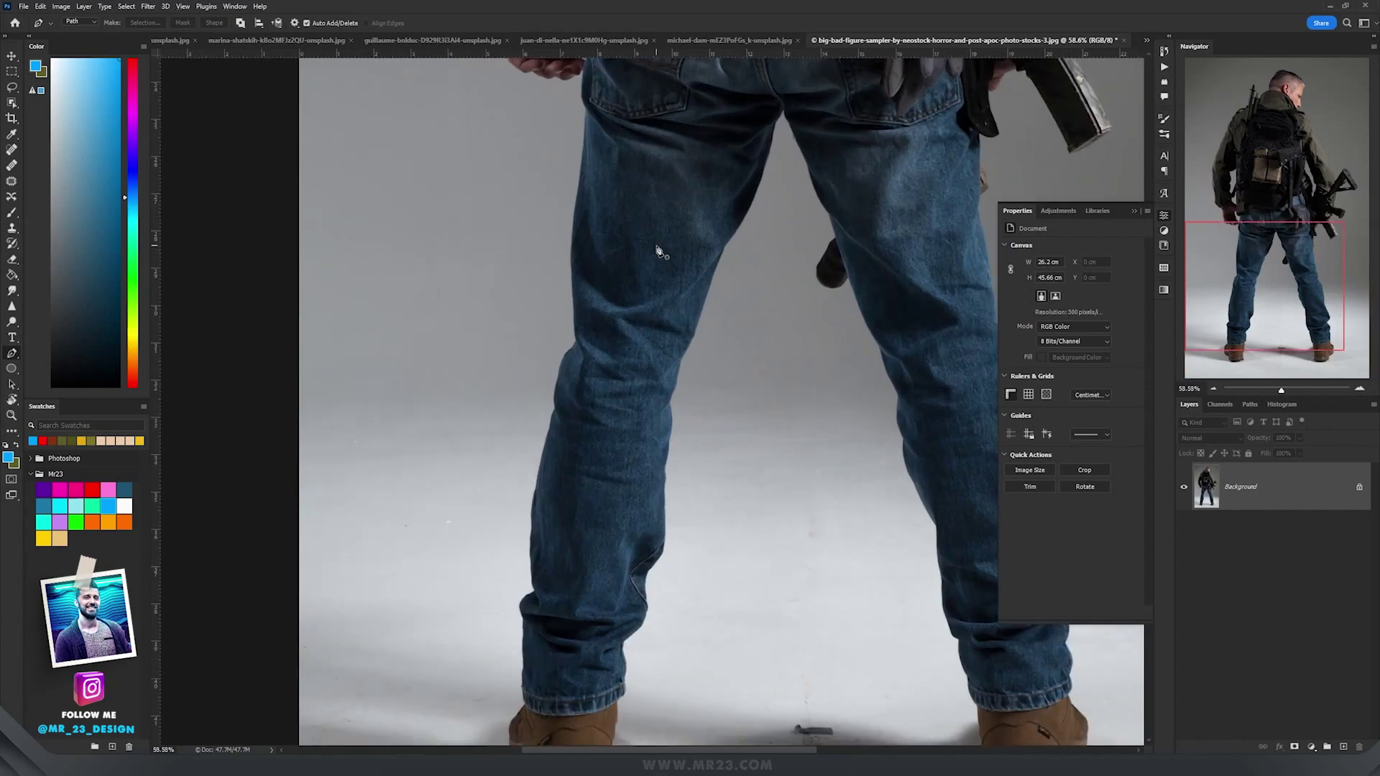
left_click_drag(672, 309, 644, 451)
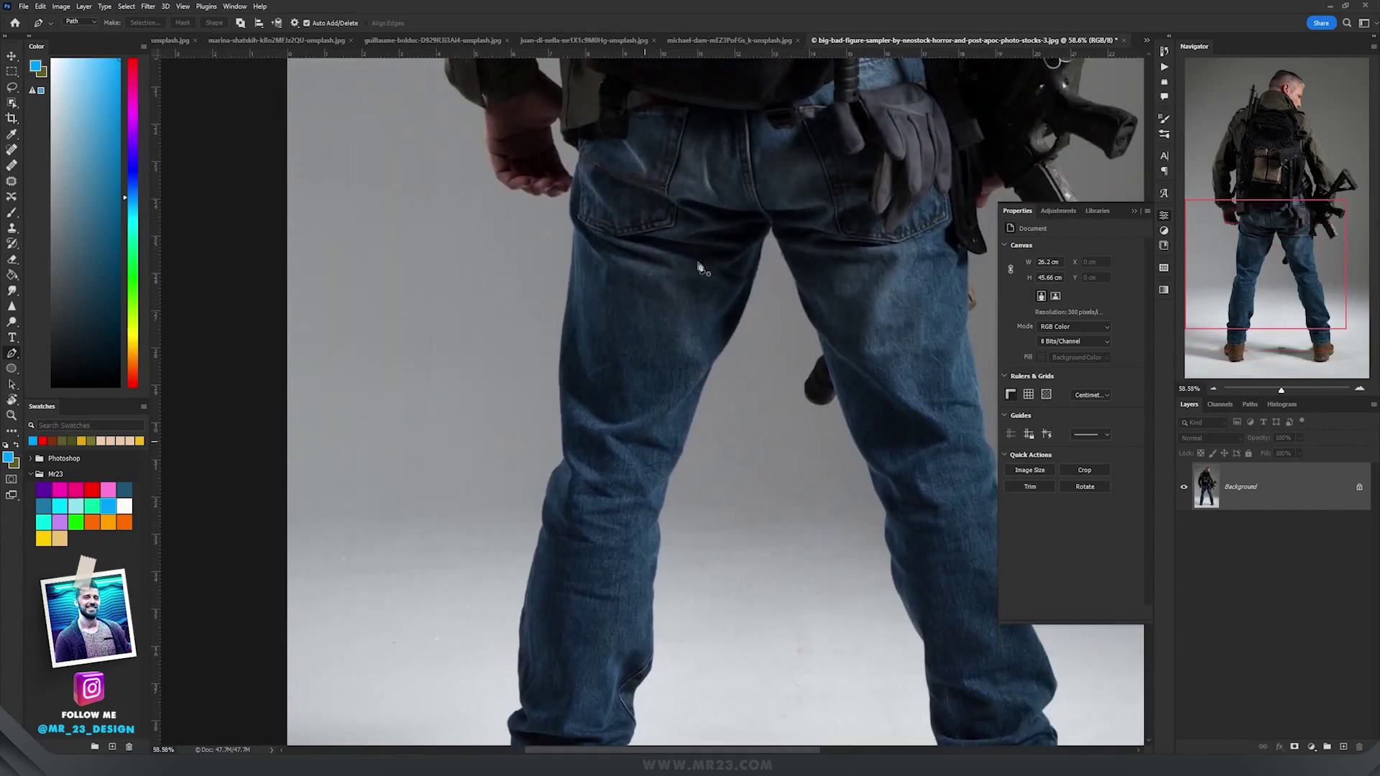
left_click_drag(647, 399, 689, 225)
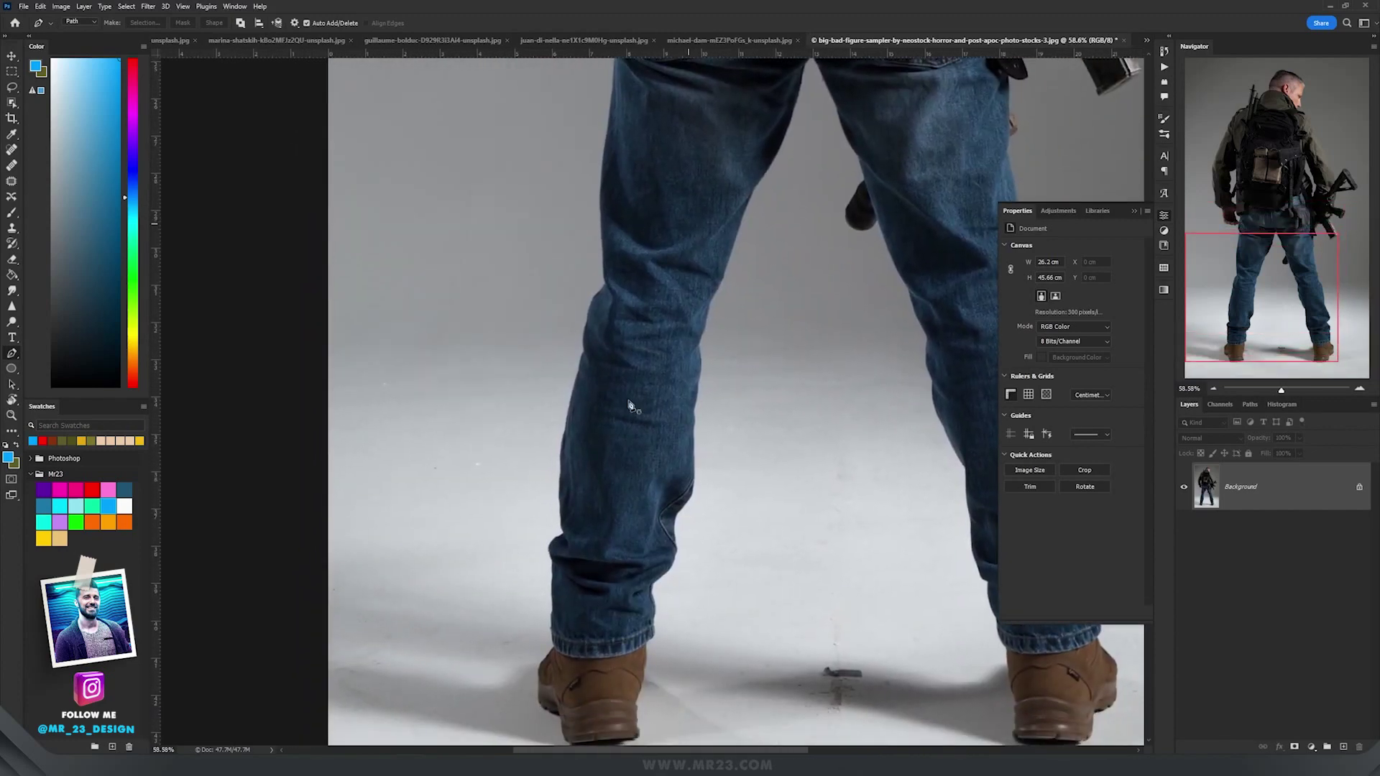
scroll(591, 454, "up", 2)
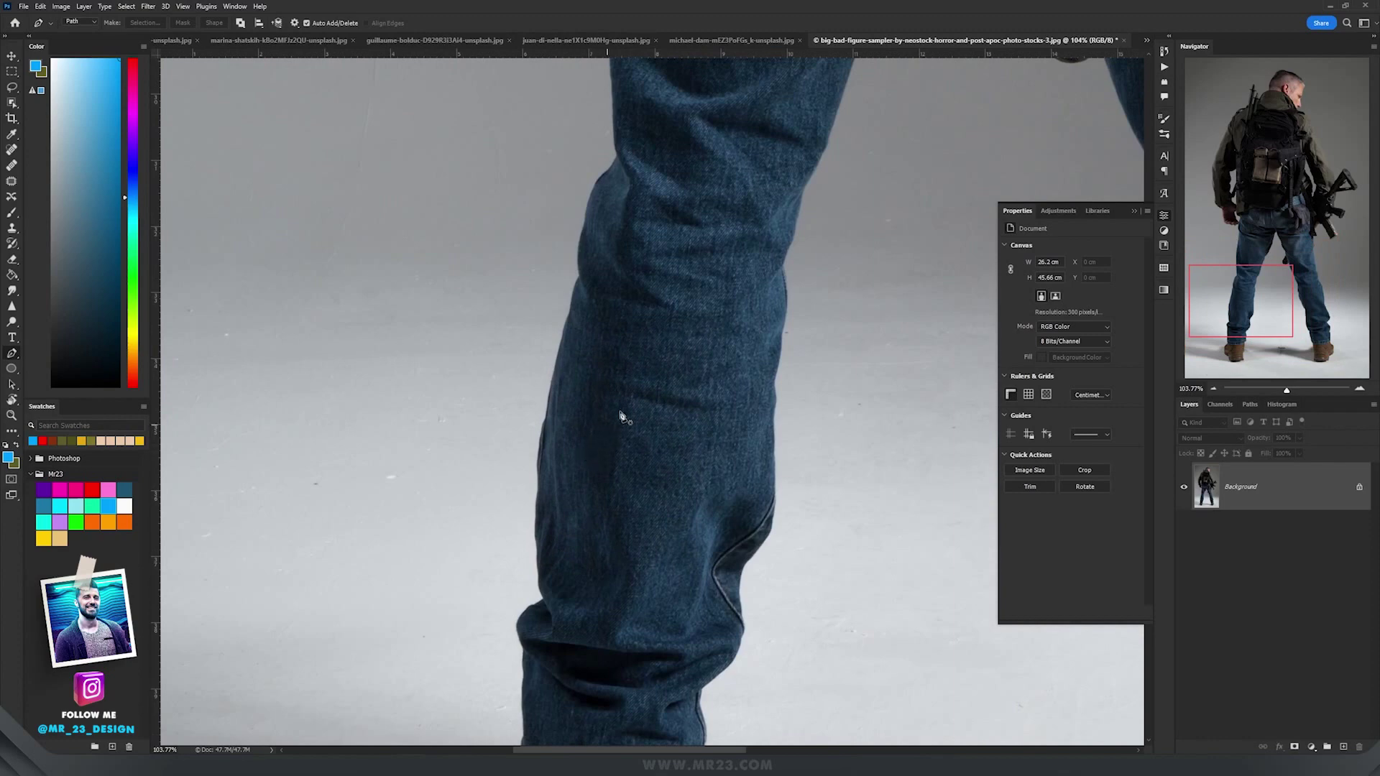
scroll(650, 382, "down", 1)
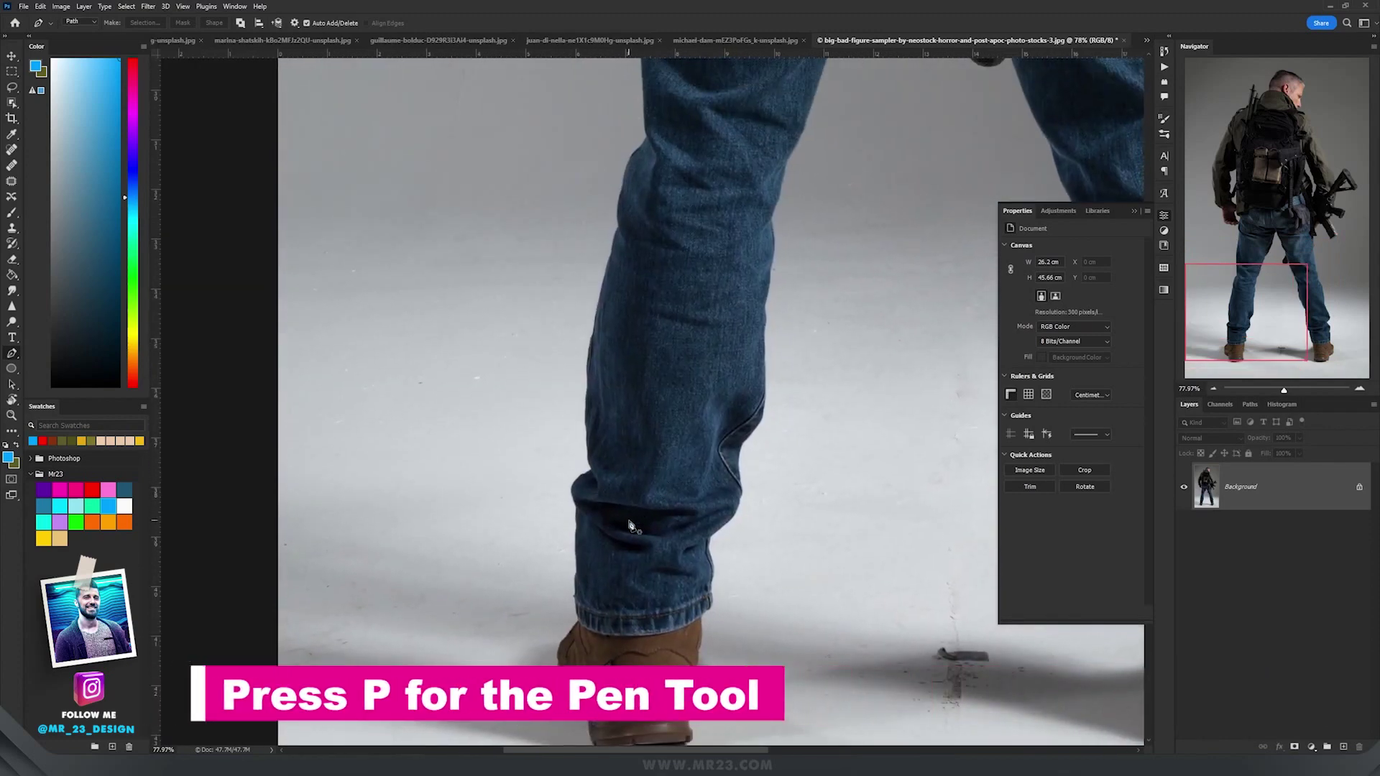
- Choose the standard Pen Tool and open its path display options
right_click(12, 353)
left_click(56, 353)
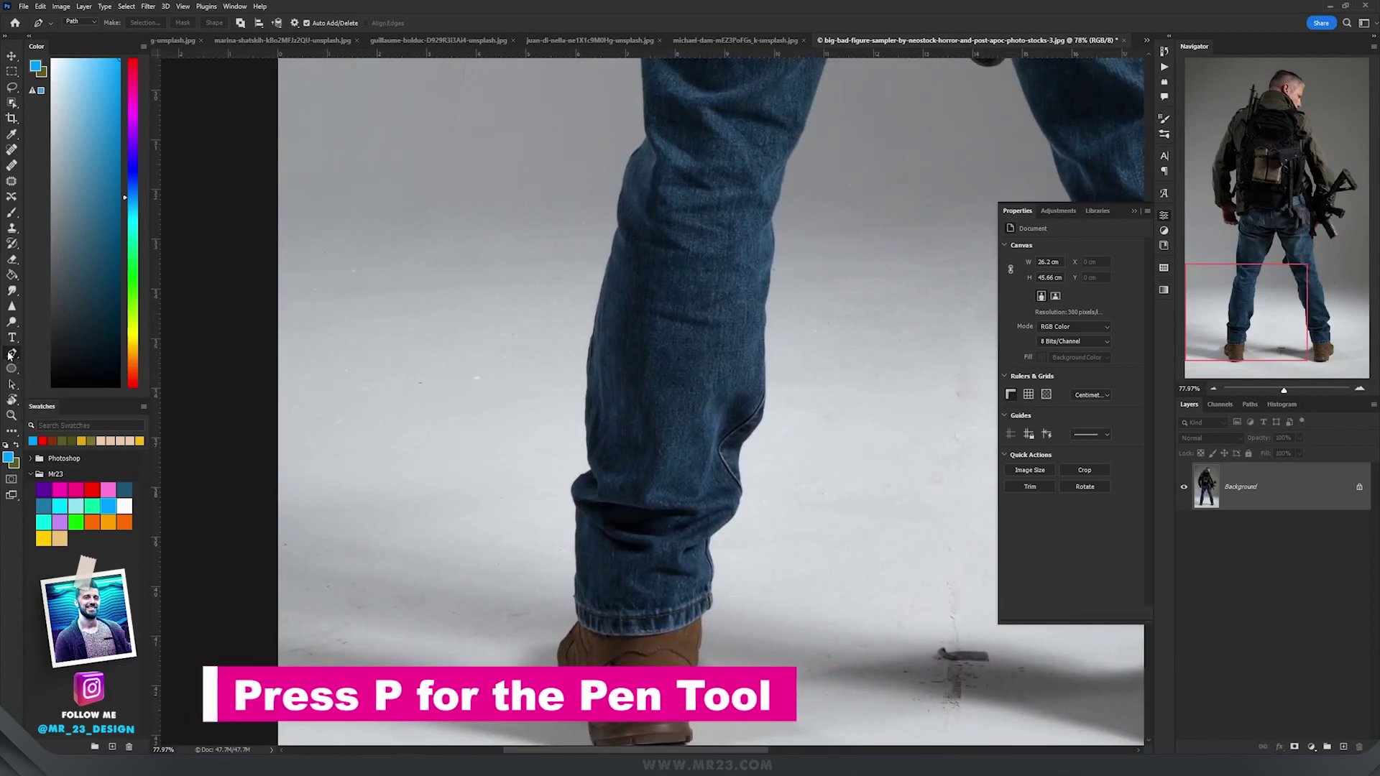
left_click(294, 23)
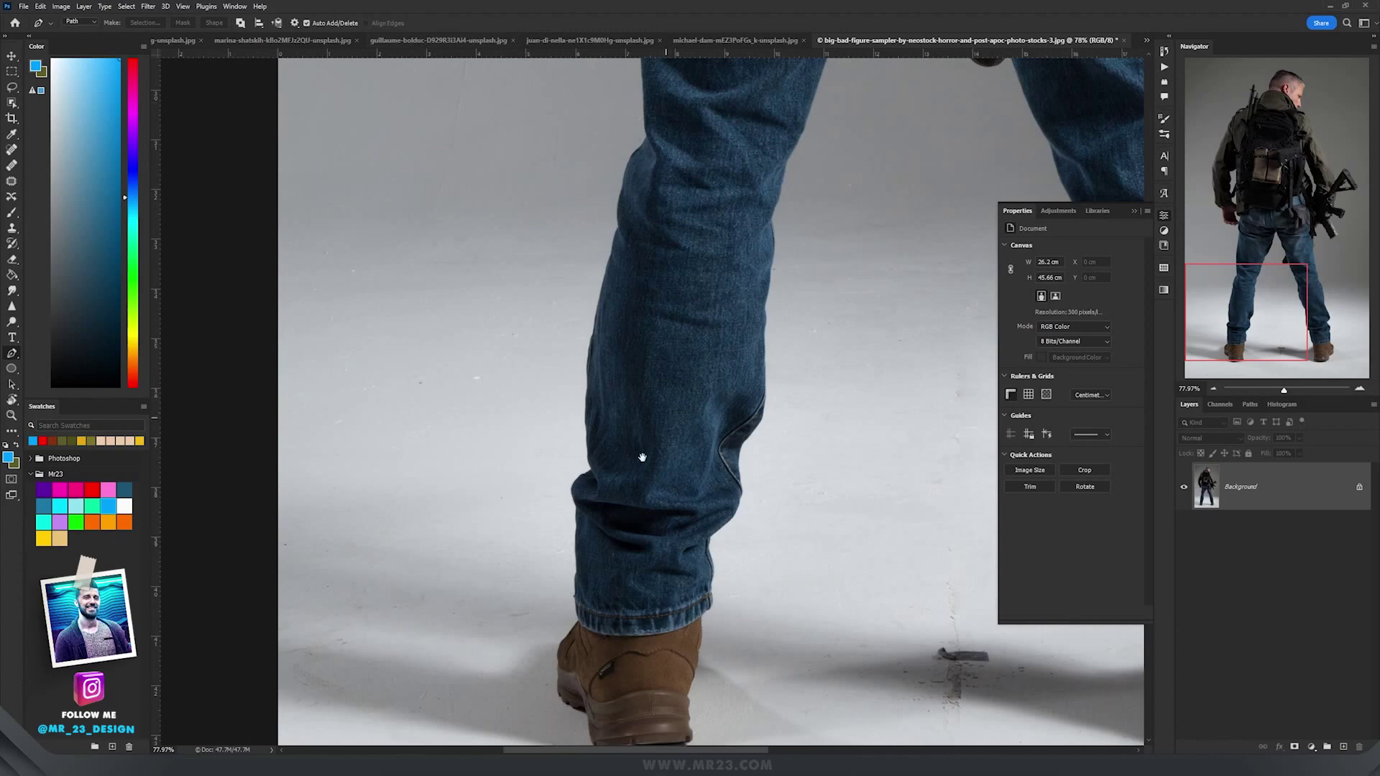
- Begin a Pen path along the sole of the boot on the left side of the photo, undoing the last two path edits
scroll(597, 360, "down", 2)
scroll(527, 579, "up", 4)
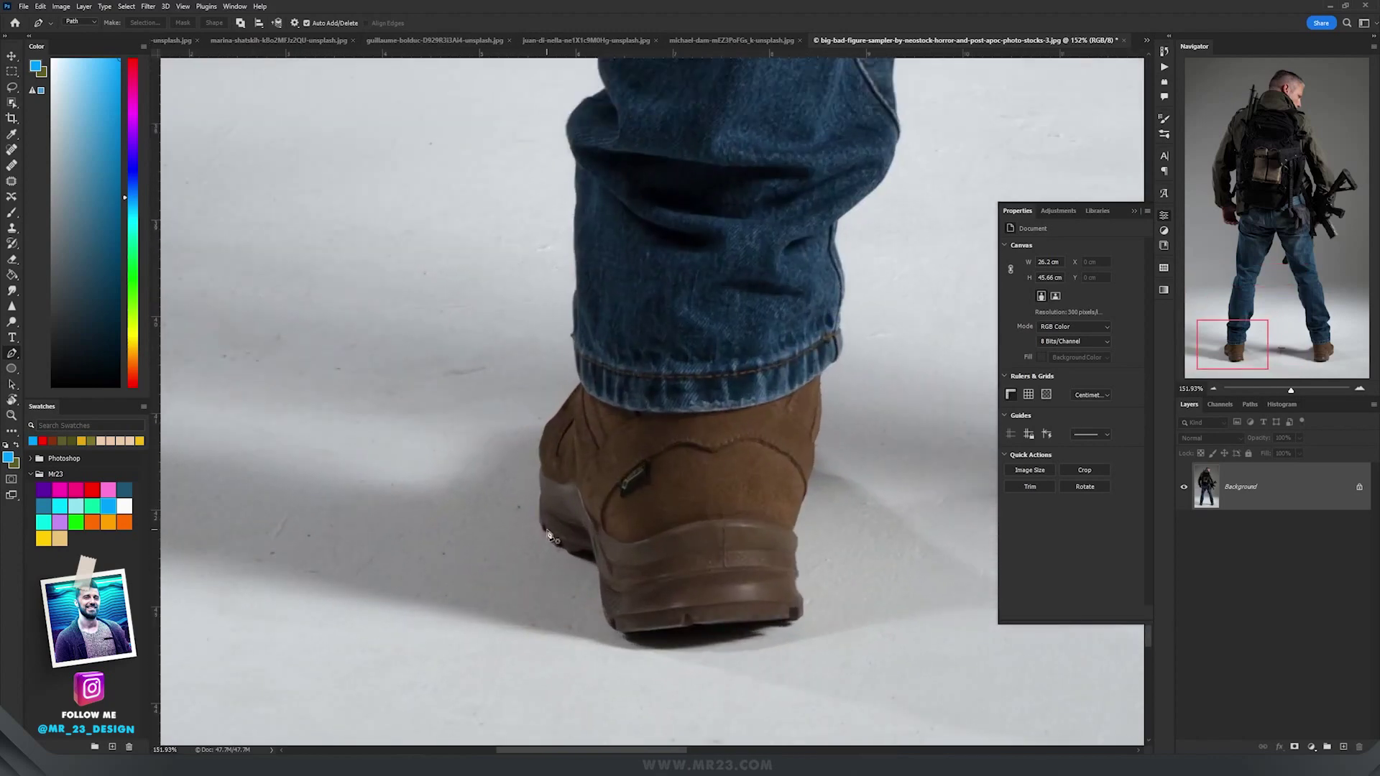
left_click(544, 529)
left_click_drag(540, 514, 558, 491)
left_click_drag(543, 493, 549, 497)
key("ctrl+z")
key("ctrl+z")
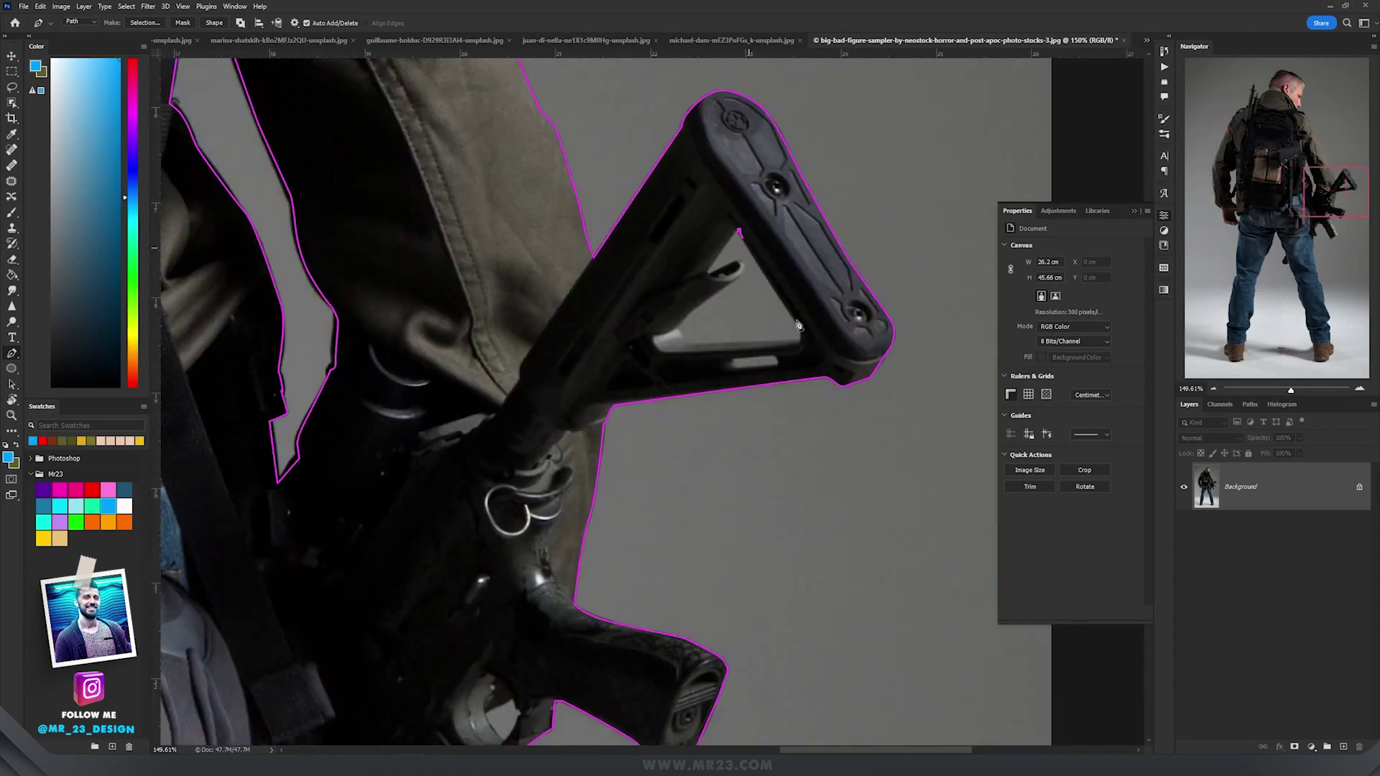
- Convert the finished path around the man into a selection and isolate him with a layer mask
key("v")
scroll(798, 325, "down", 7)
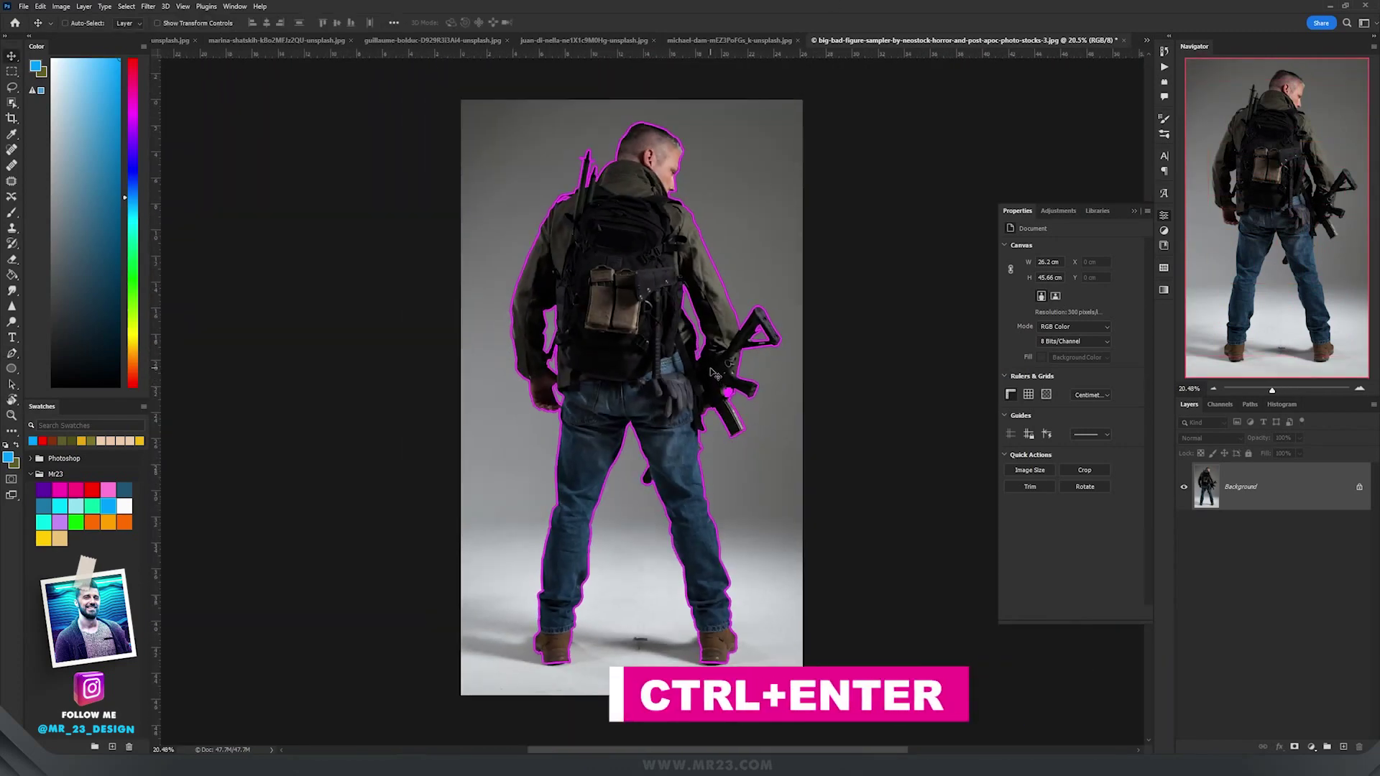
scroll(744, 347, "up", 1)
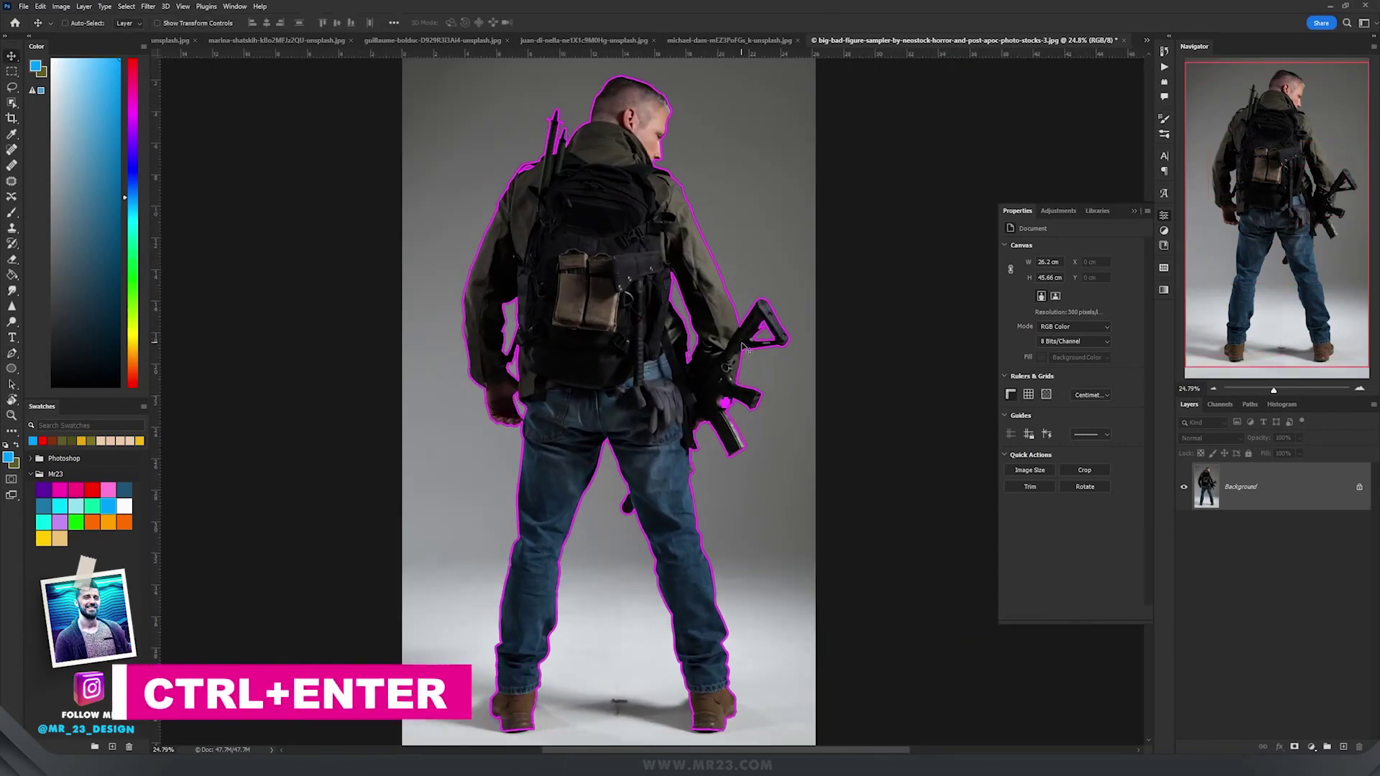
scroll(740, 352, "up", 1)
key("ctrl+Return")
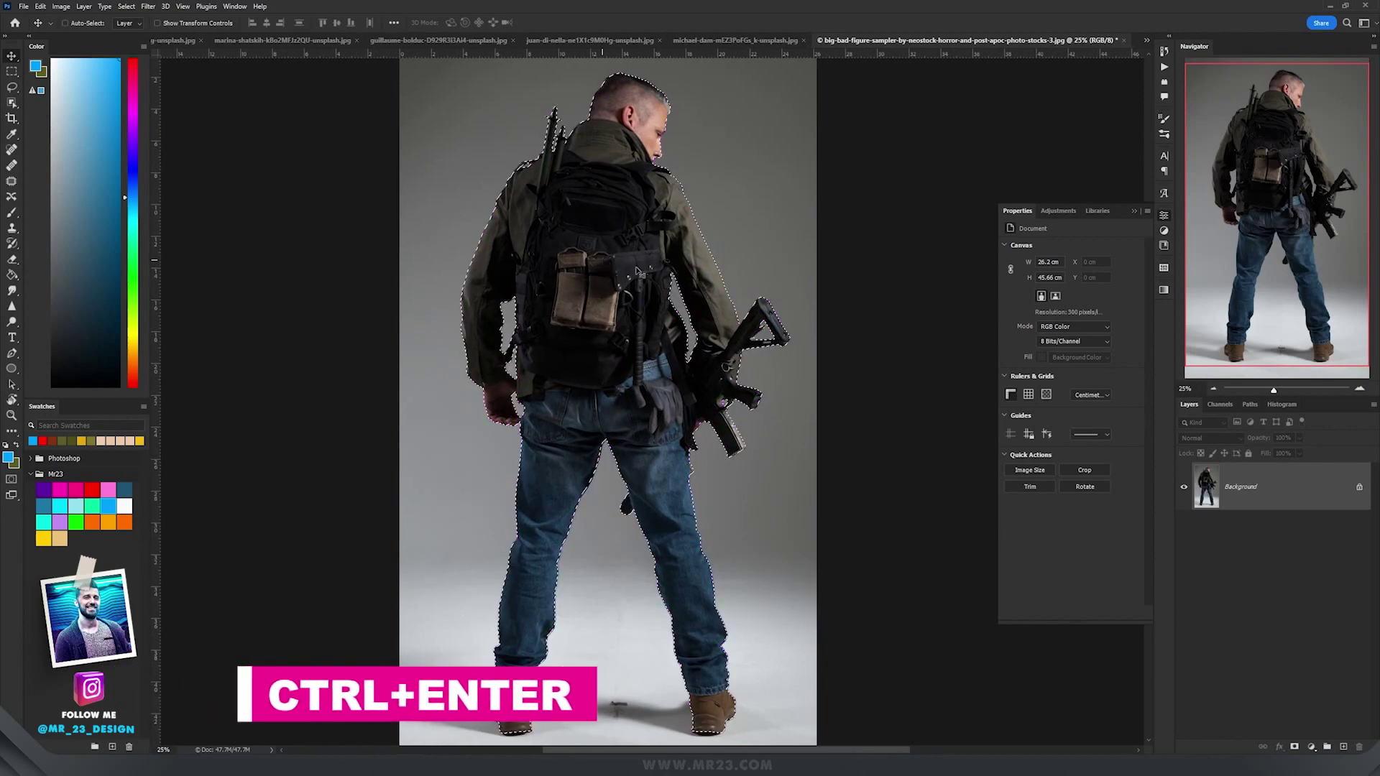
left_click(1295, 747)
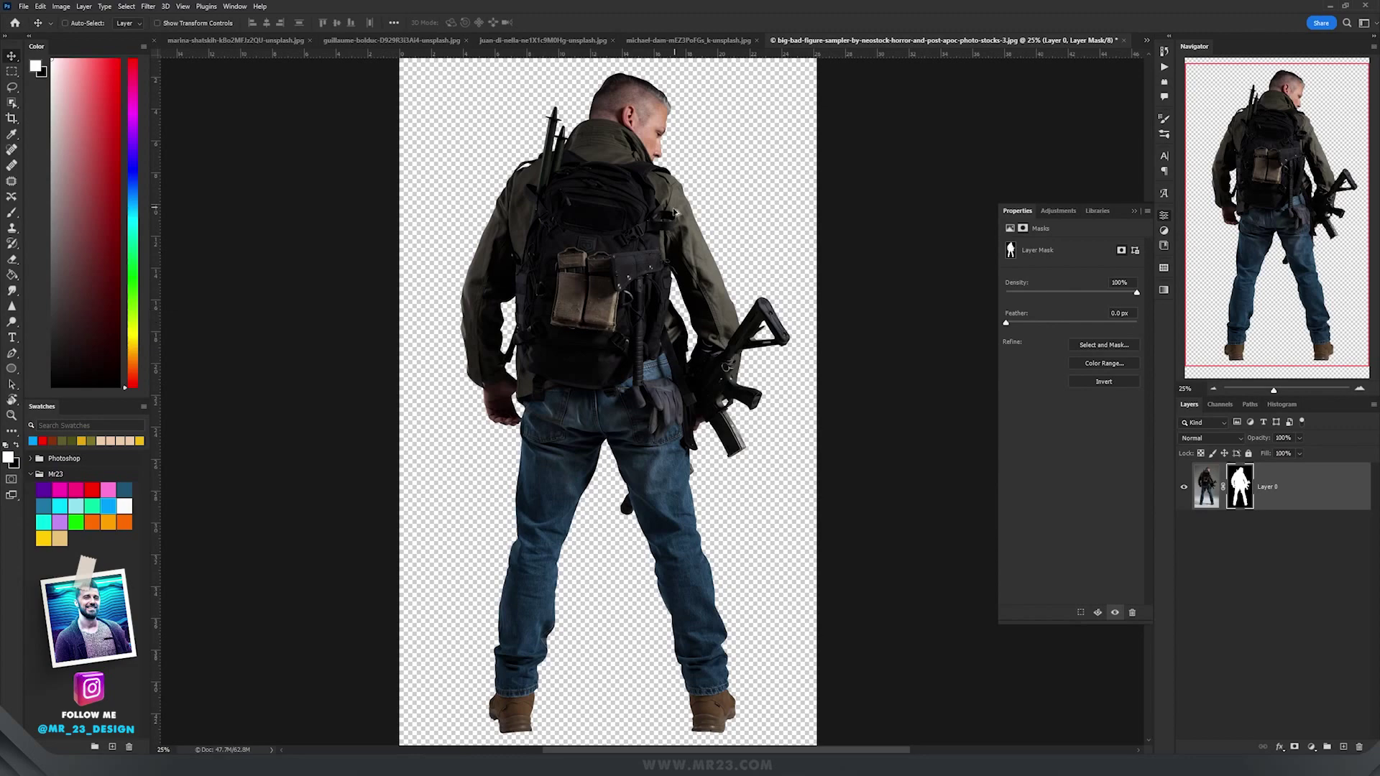
scroll(675, 213, "up", 3)
scroll(743, 256, "down", 1)
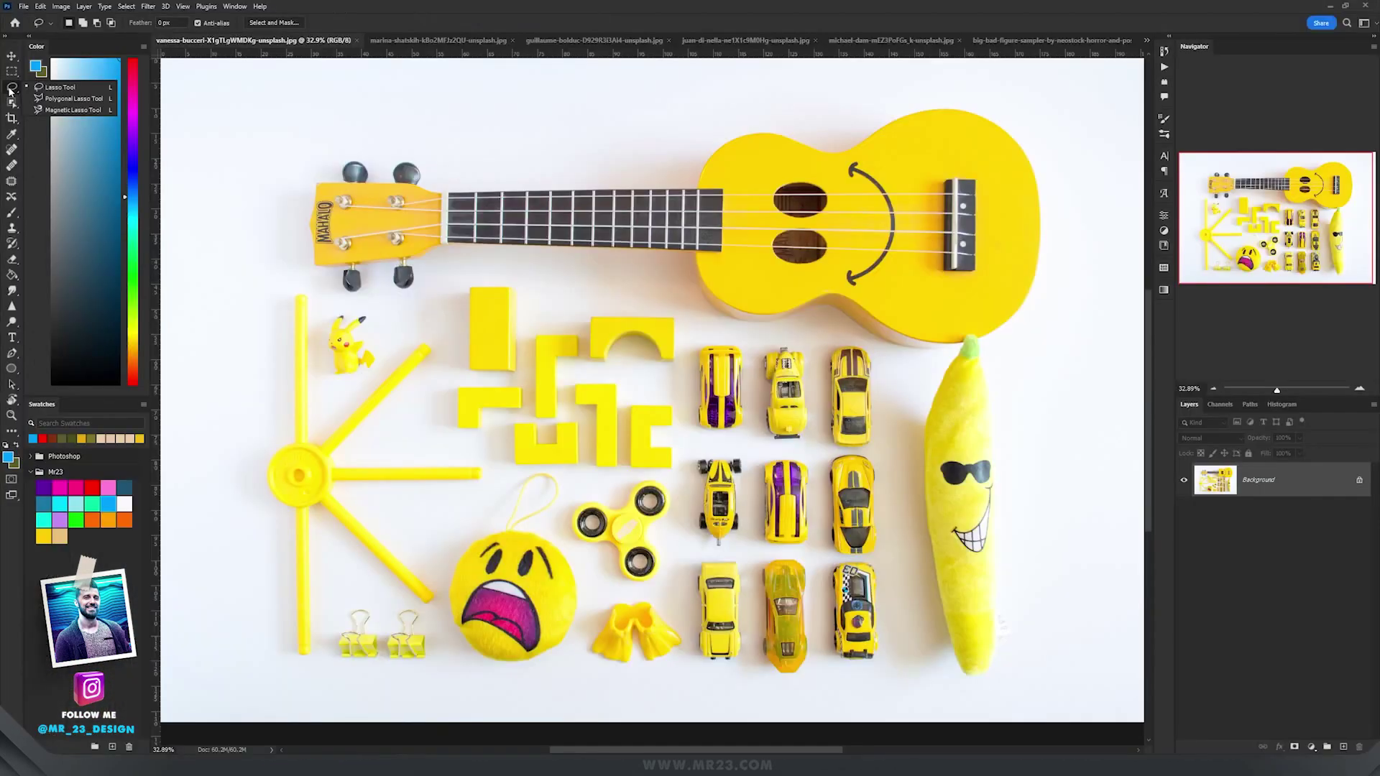
- Trace around the pair of yellow toy flippers with the Lasso Tool to select them
left_click(97, 86)
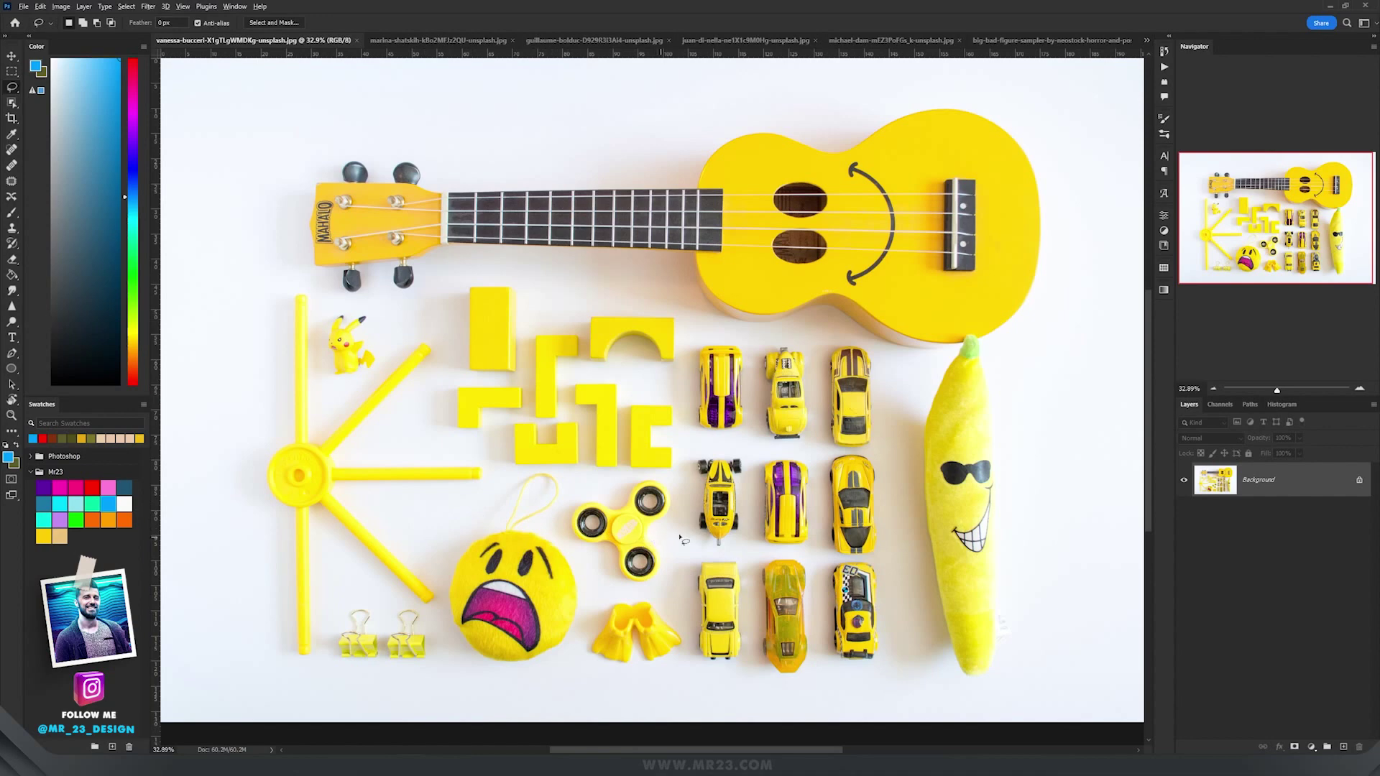
scroll(646, 461, "up", 5)
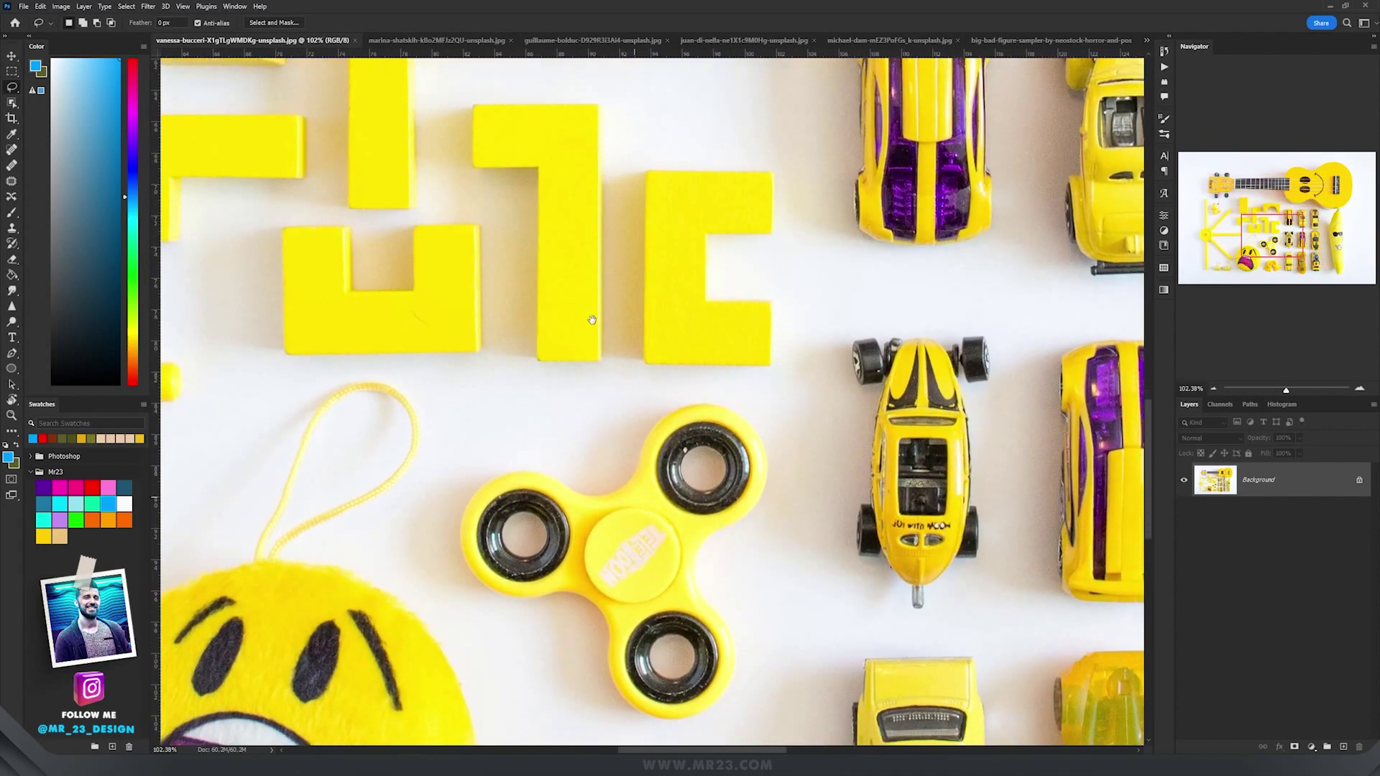
left_click_drag(636, 474, 536, 215)
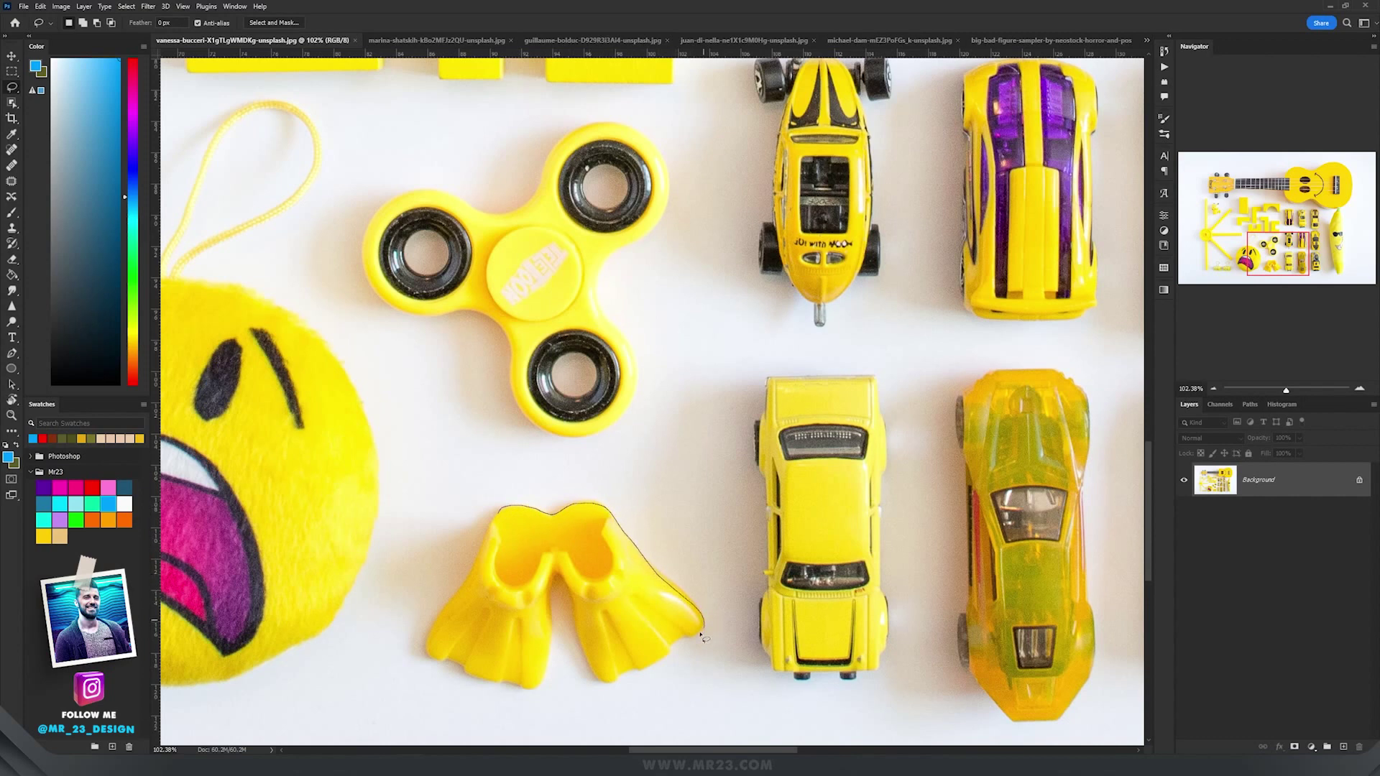
left_click_drag(659, 662, 612, 680)
left_click_drag(472, 581, 500, 508)
left_click_drag(554, 430, 502, 259)
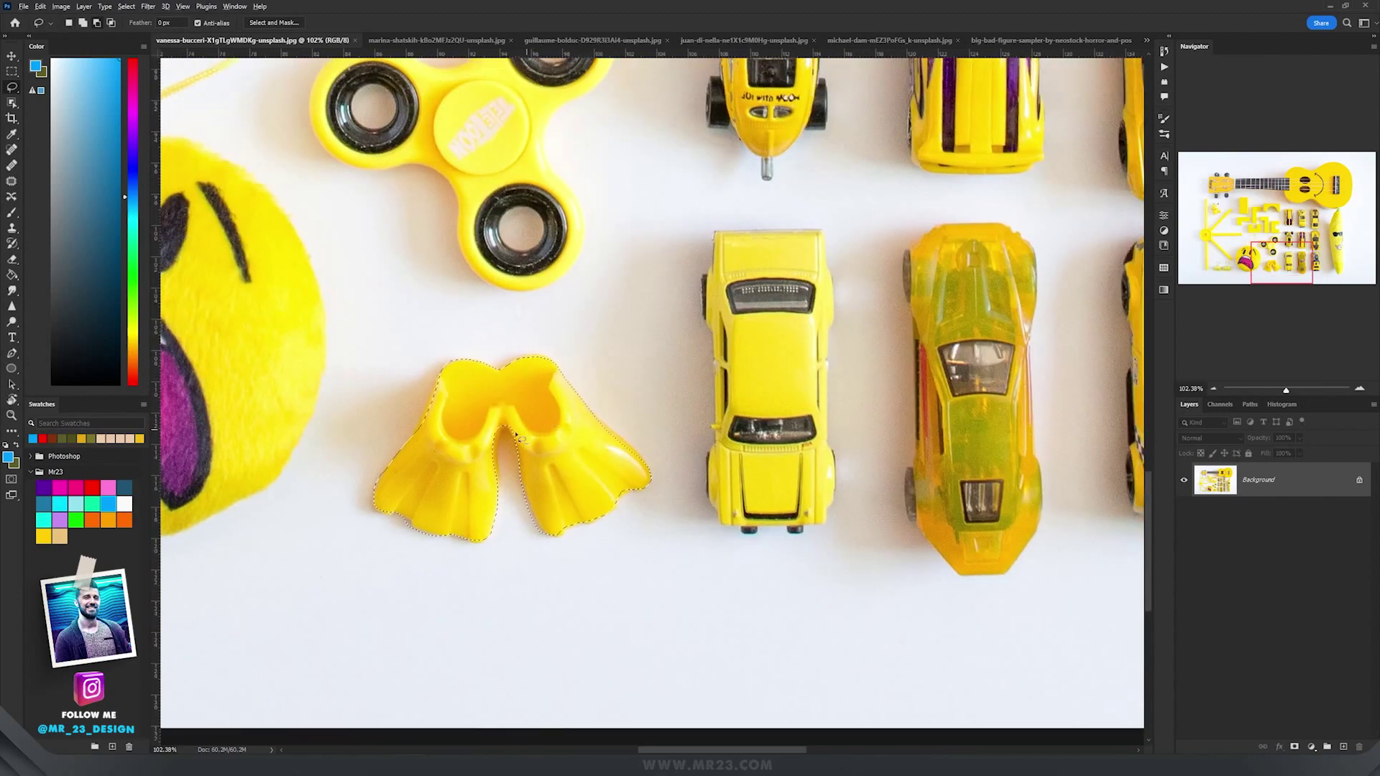
- Correct the flippers' selection edges with freehand Lasso strokes and isolate the flippers with a layer mask
scroll(502, 433, "up", 5)
scroll(501, 434, "down", 1)
scroll(501, 434, "down", 3)
scroll(496, 430, "up", 1)
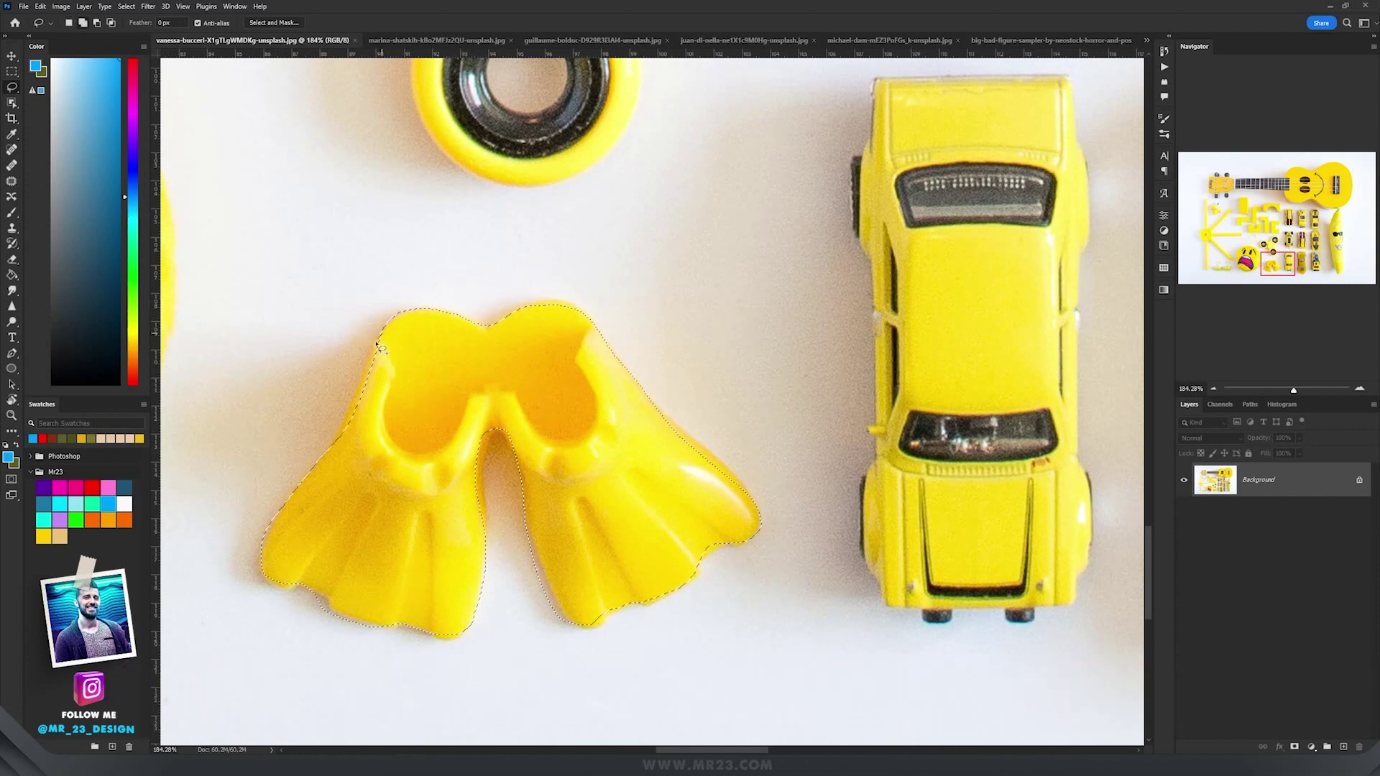
mouse_move(336, 447)
left_mouse_down()
mouse_move(363, 429)
mouse_move(396, 337)
left_mouse_up()
mouse_move(752, 544)
left_mouse_down()
mouse_move(716, 576)
mouse_move(678, 566)
mouse_move(660, 510)
left_mouse_up()
scroll(747, 575, "up", 5)
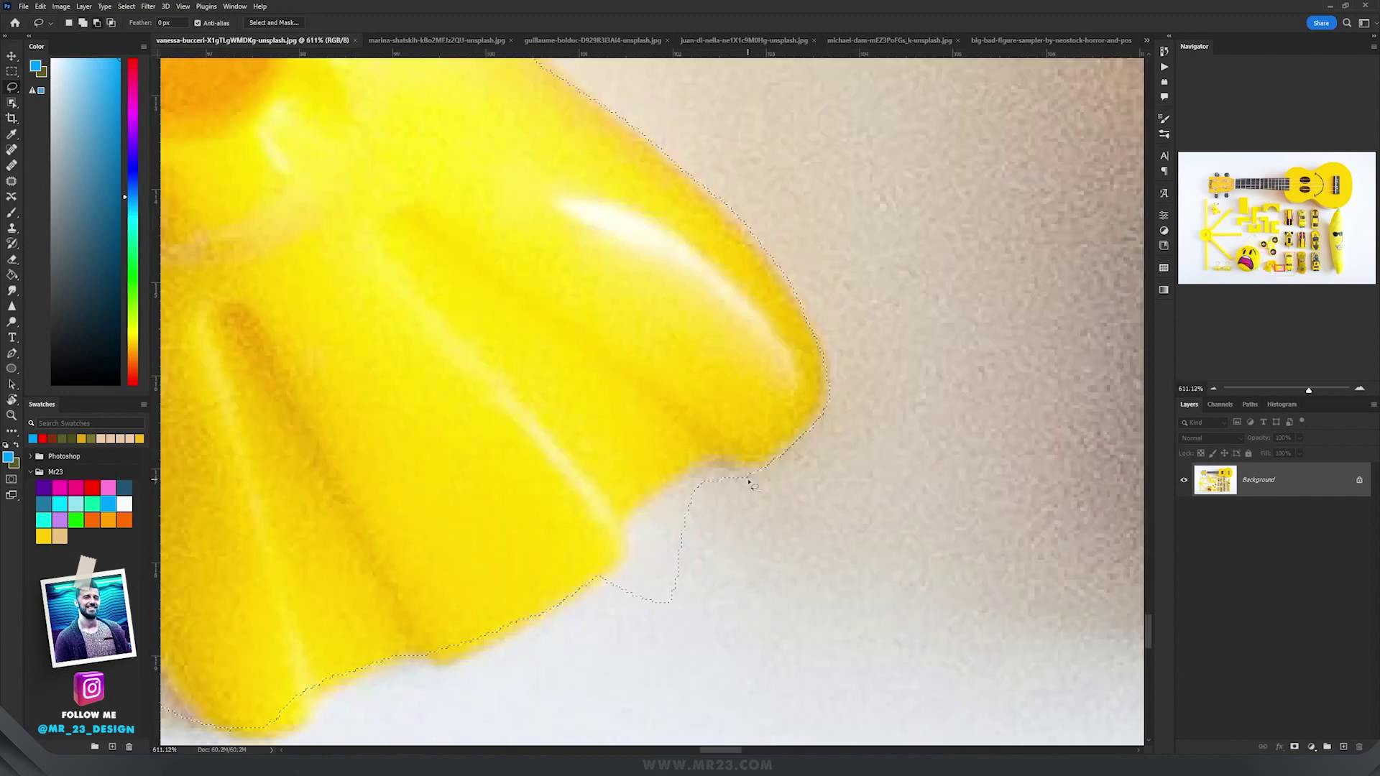
left_click_drag(692, 472, 636, 513)
left_click_drag(625, 560, 624, 564)
scroll(624, 563, "down", 8)
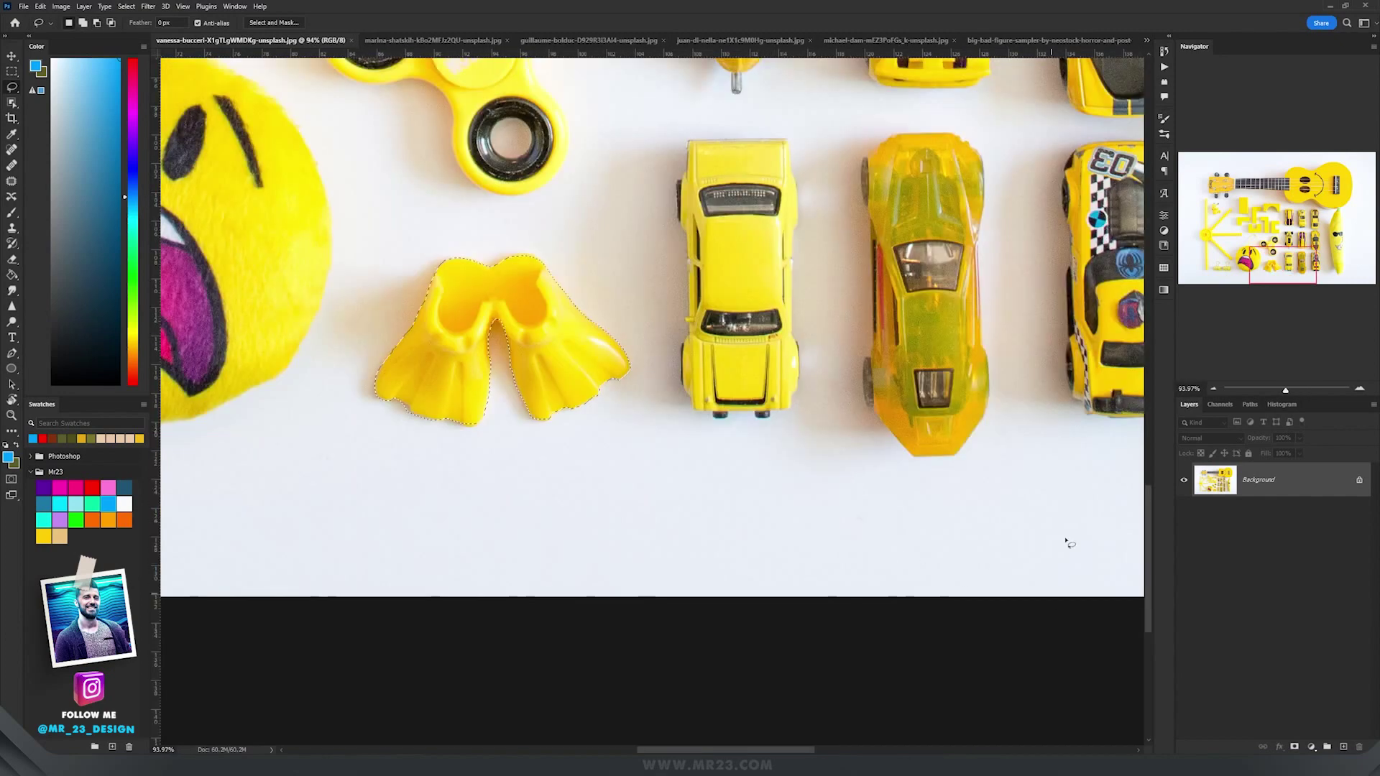
left_click(1295, 747)
scroll(493, 344, "up", 2)
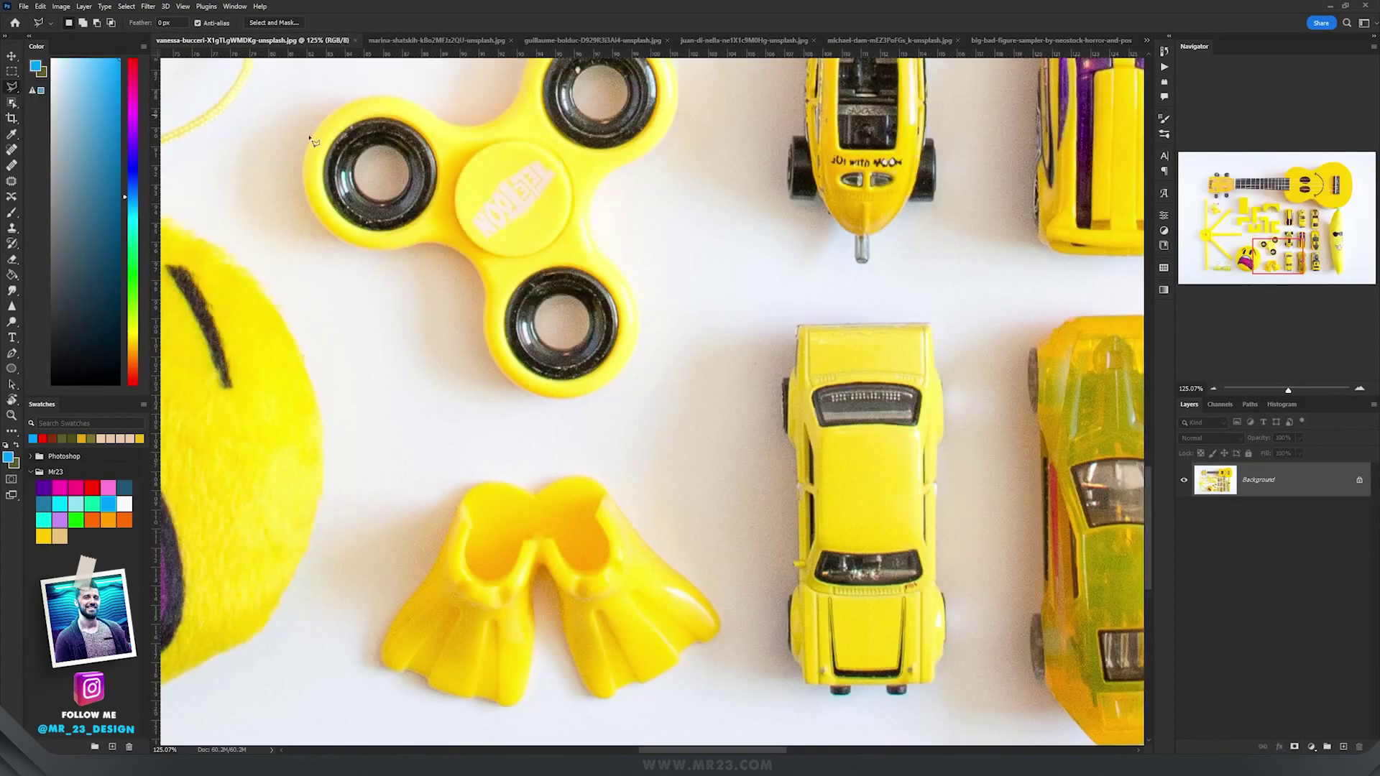
- Select the 7-shaped yellow block corner by corner with the Polygonal Lasso Tool and isolate it with a layer mask
left_click_drag(503, 72, 573, 460)
scroll(546, 324, "up", 3)
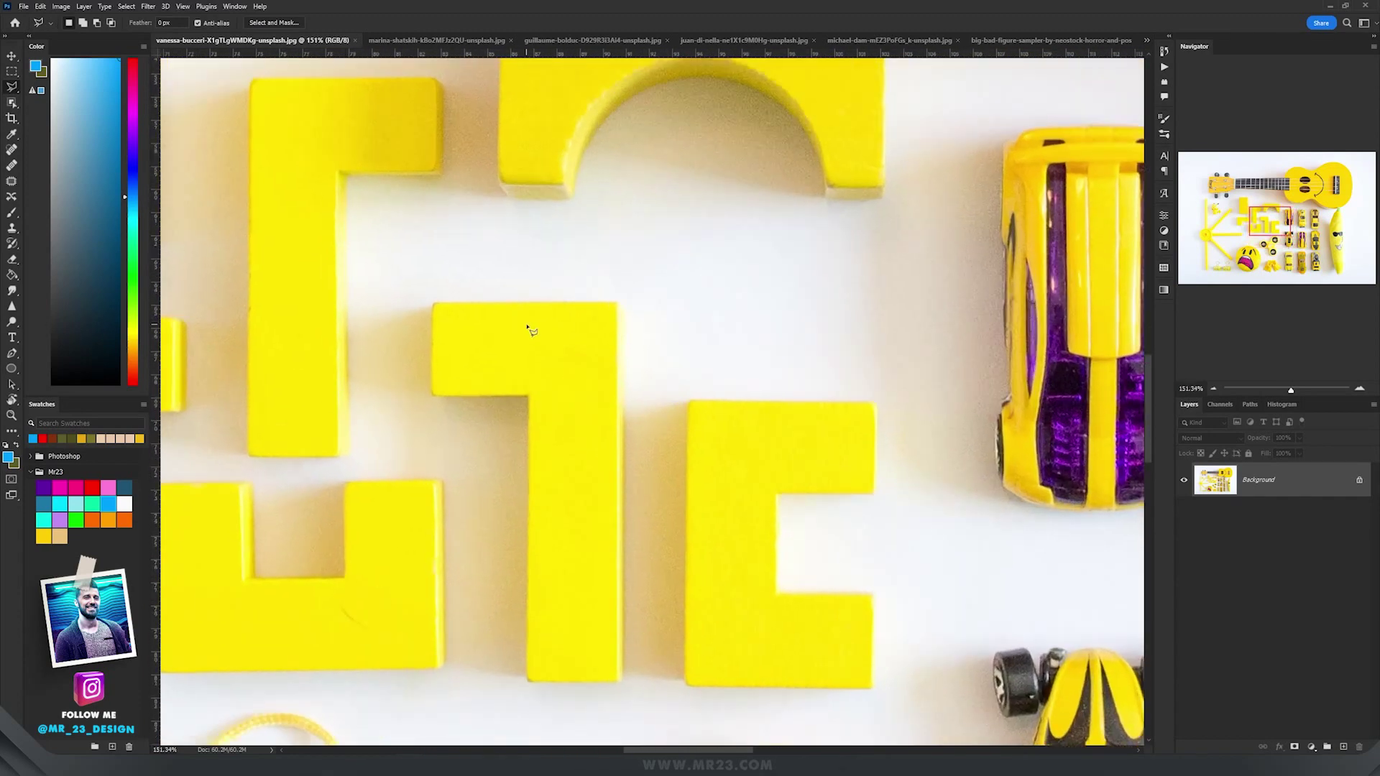
scroll(506, 320, "down", 2)
scroll(447, 313, "up", 1)
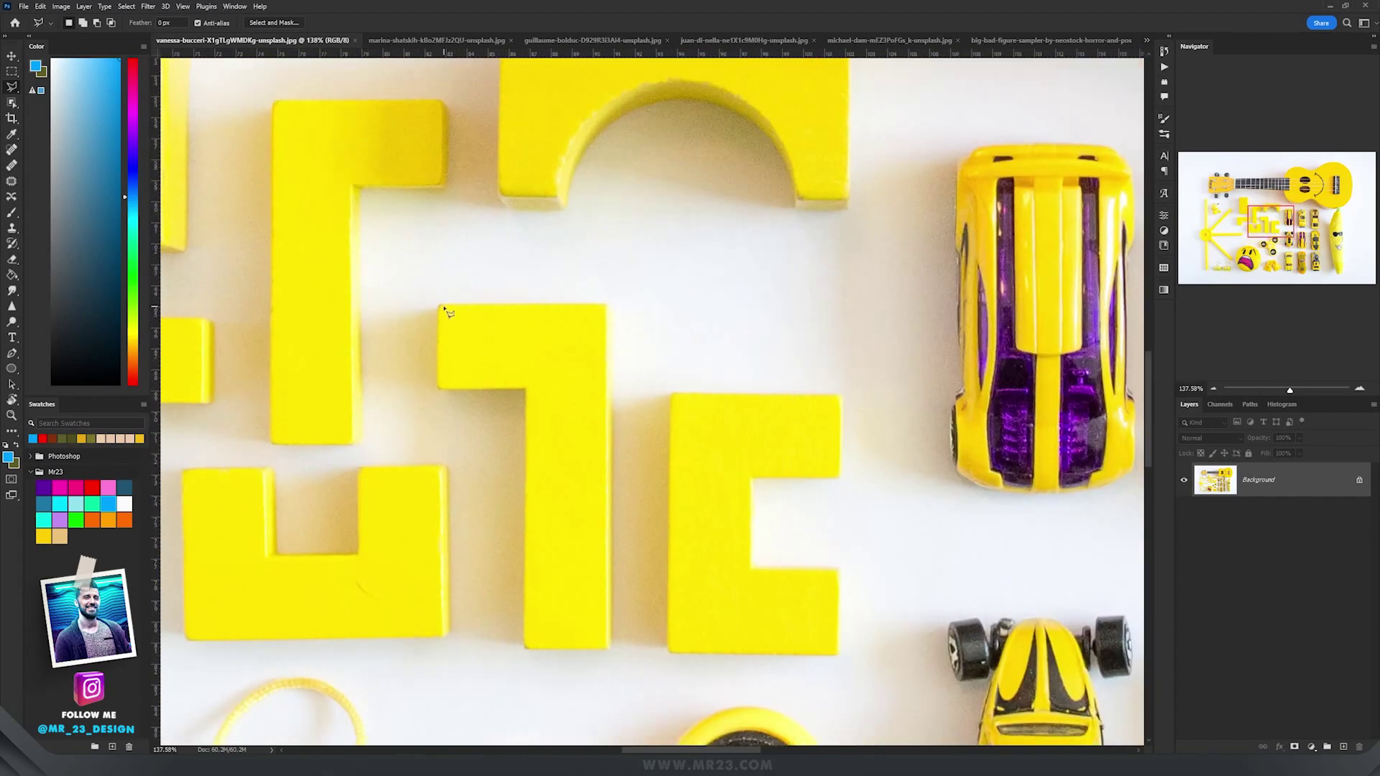
left_click(606, 305)
left_click(610, 649)
left_click(525, 649)
left_click(525, 390)
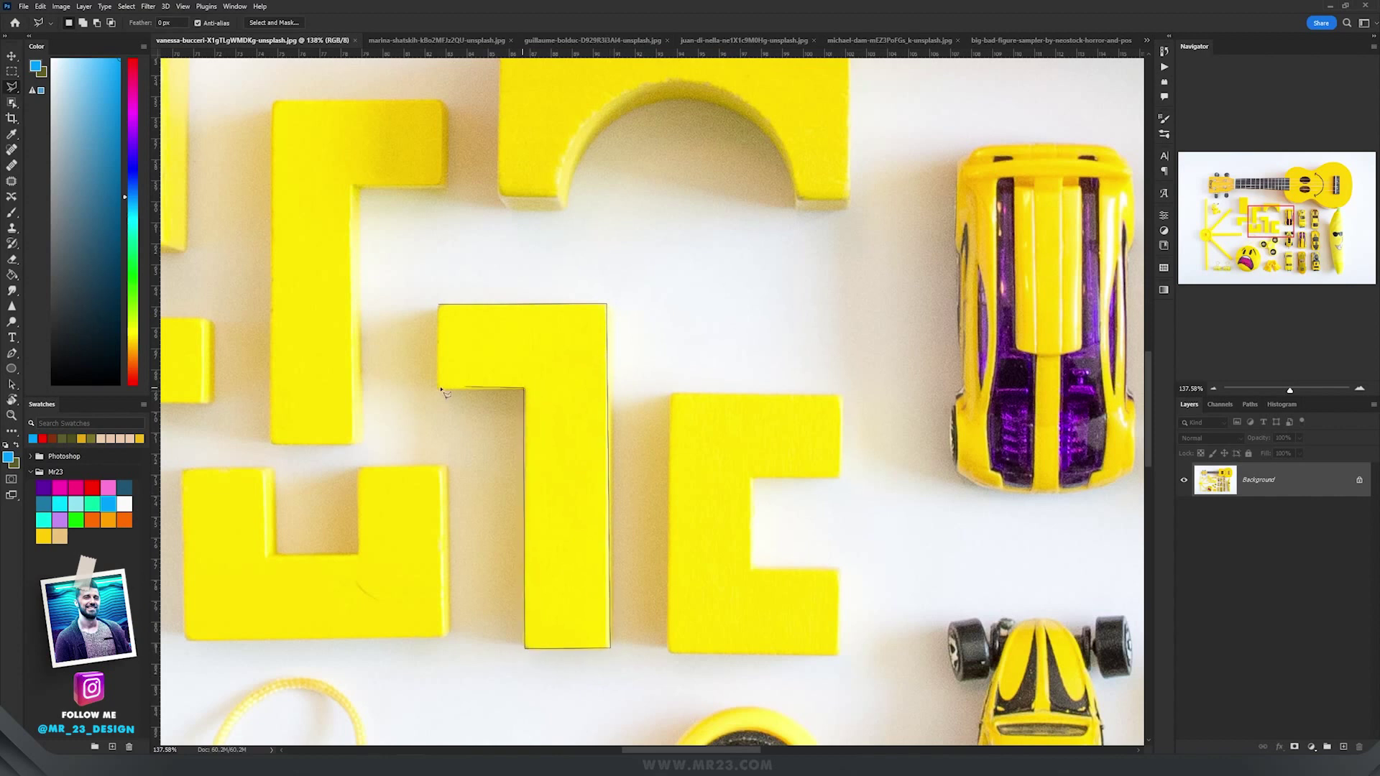
left_click(451, 308)
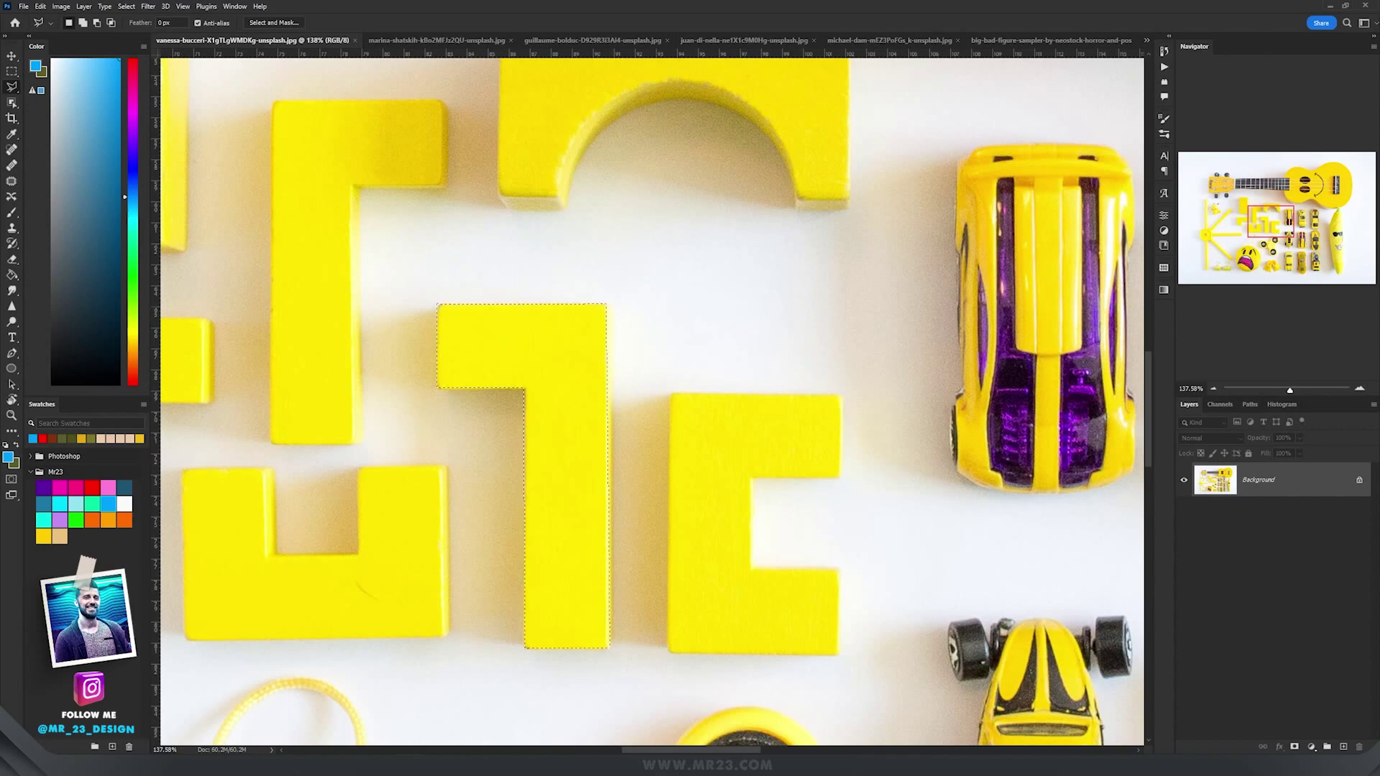
left_click(1294, 747)
scroll(640, 324, "down", 3)
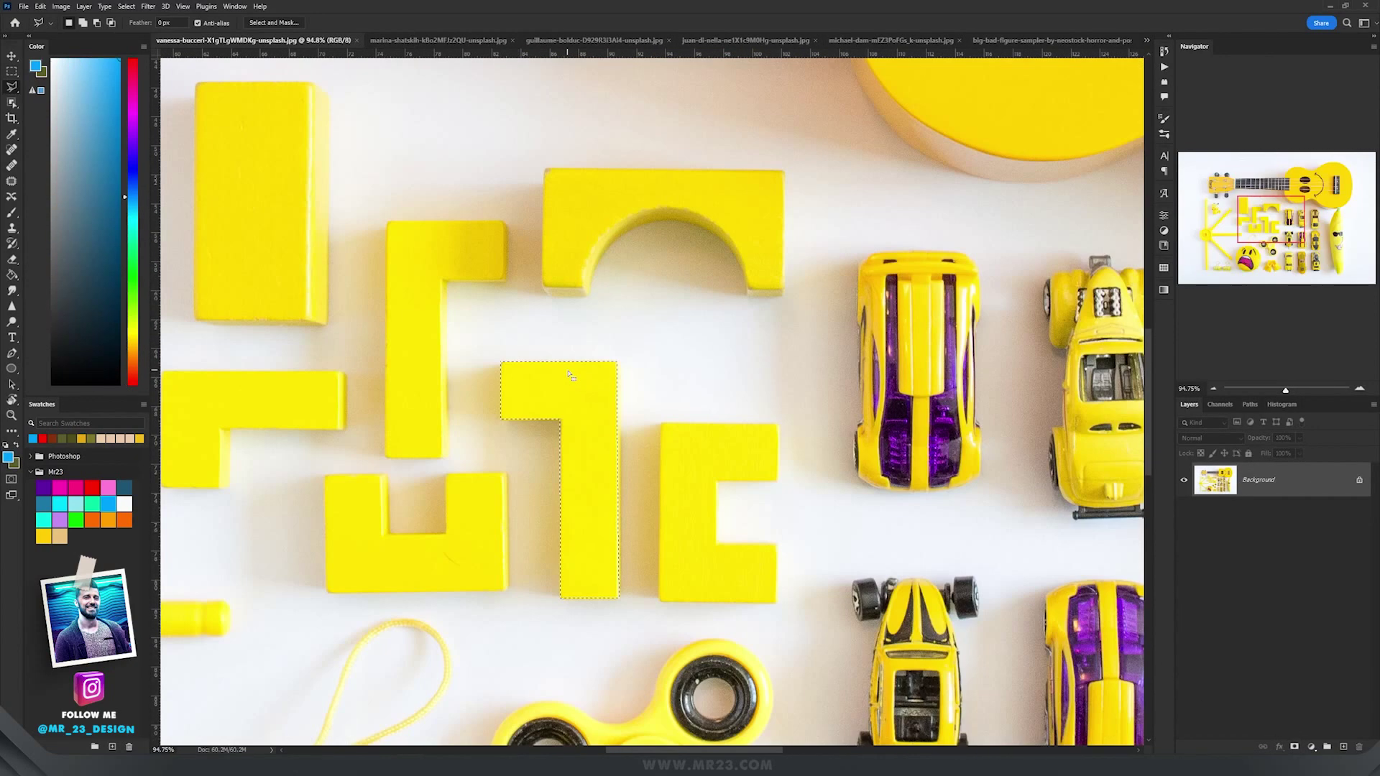
- Select the tall rectangular yellow block below the ukulele's neck by tracing its edges with the Magnetic Lasso Tool
scroll(386, 188, "down", 3)
scroll(386, 188, "up", 3)
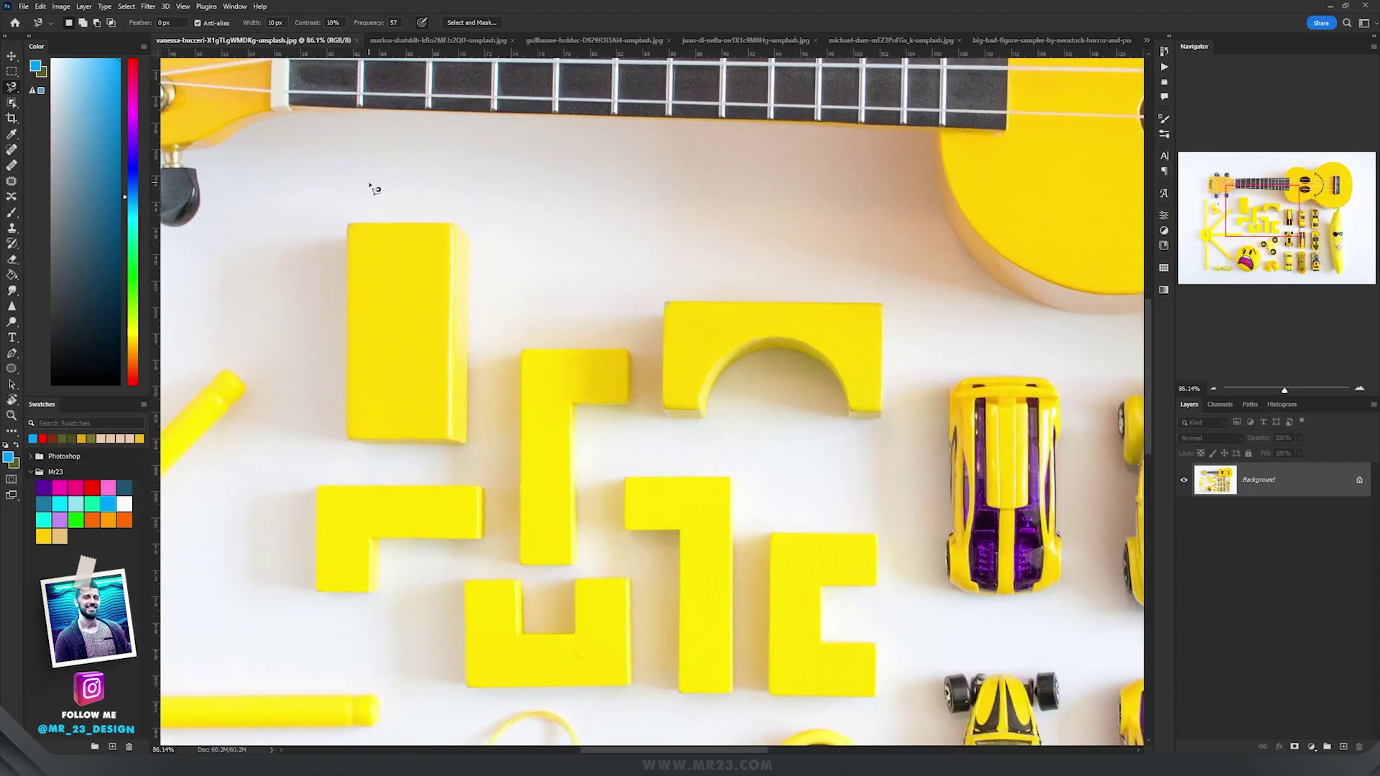
left_click(348, 224)
left_click(450, 224)
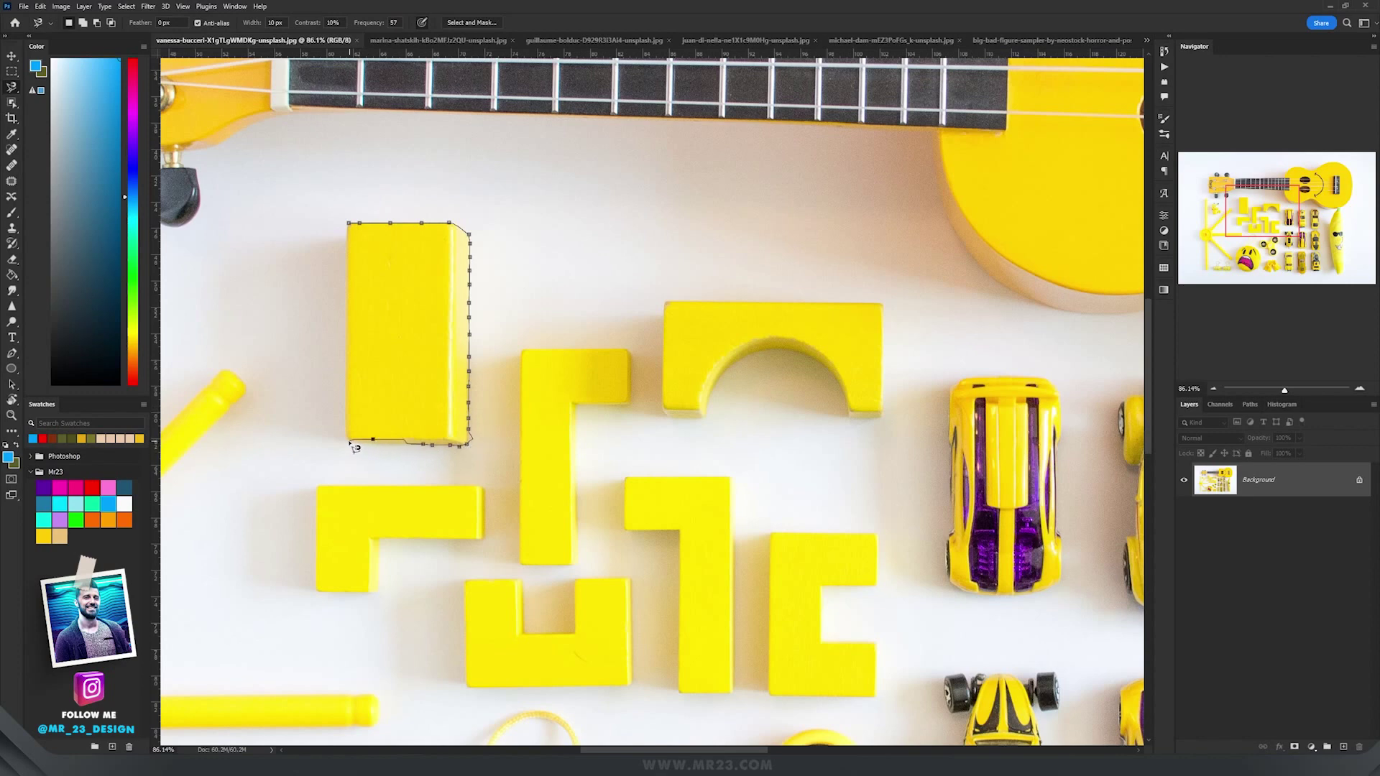
left_click(351, 227)
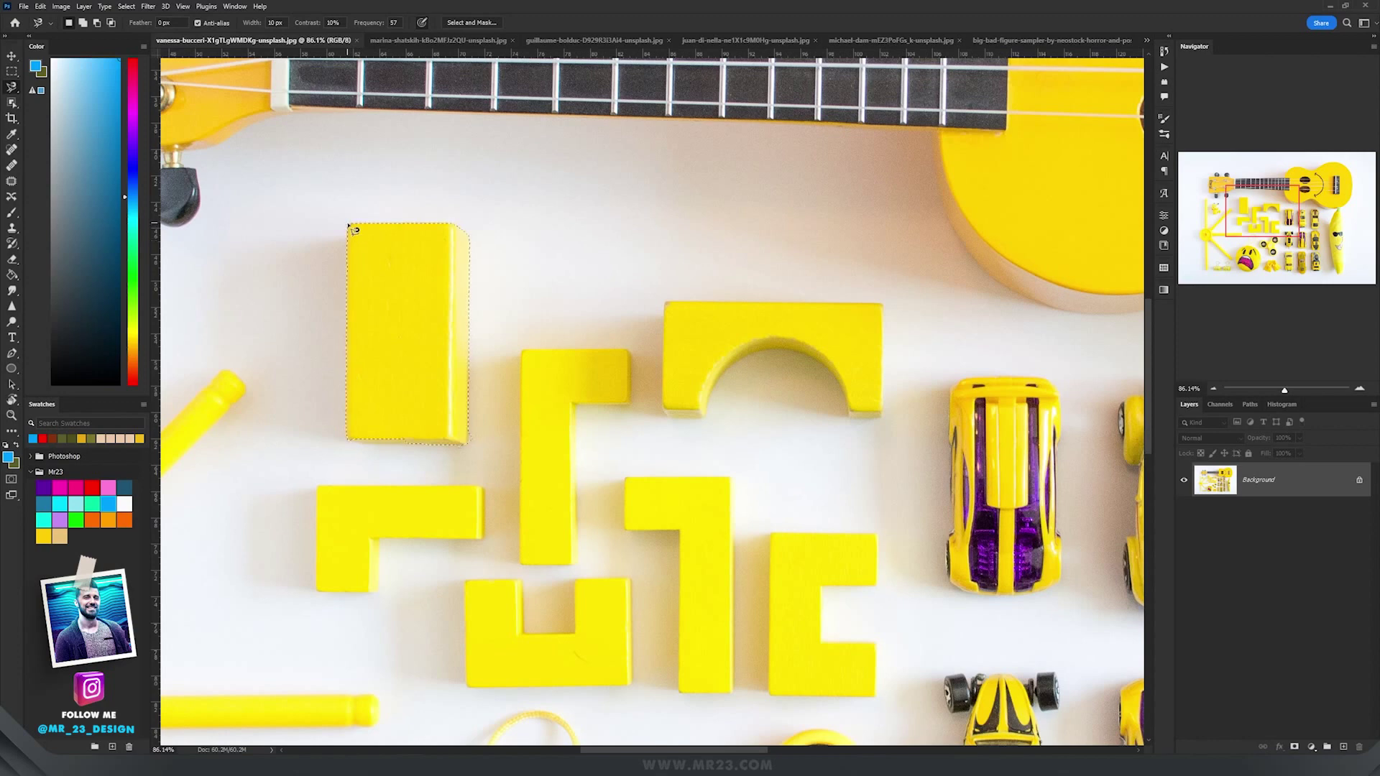
- Correct the bottom edge of the tall yellow block's selection with a freehand Lasso stroke
scroll(441, 432, "up", 5)
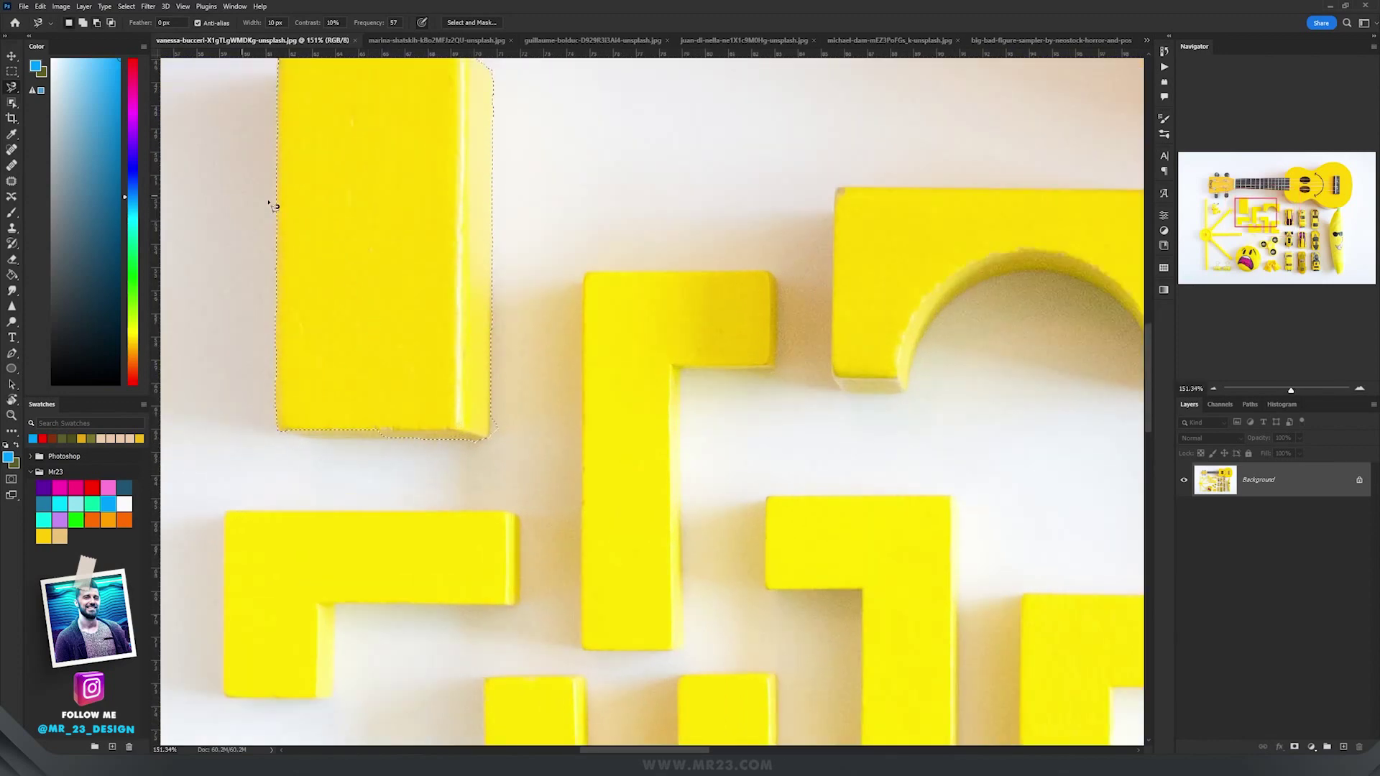
right_click(11, 86)
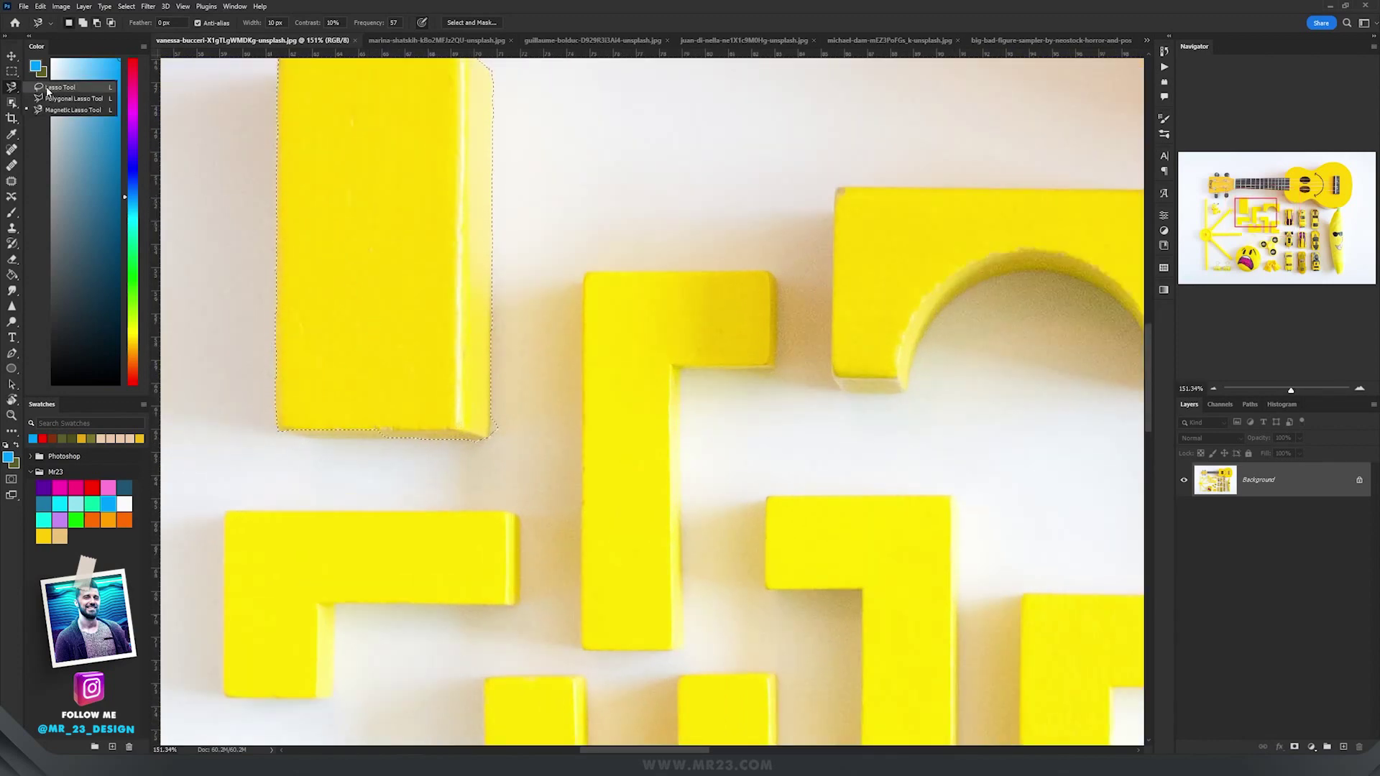
left_click(47, 89)
left_click_drag(283, 431, 350, 440)
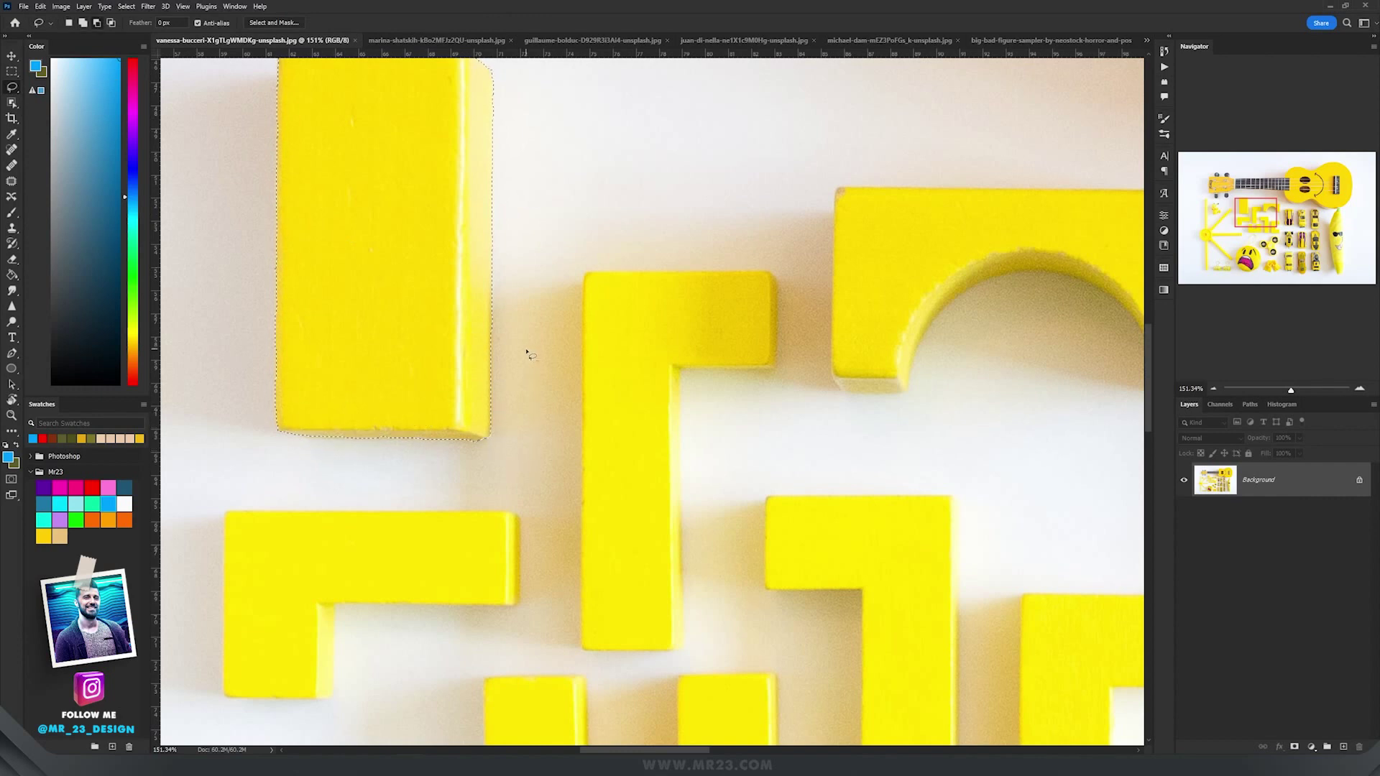
scroll(530, 351, "down", 5)
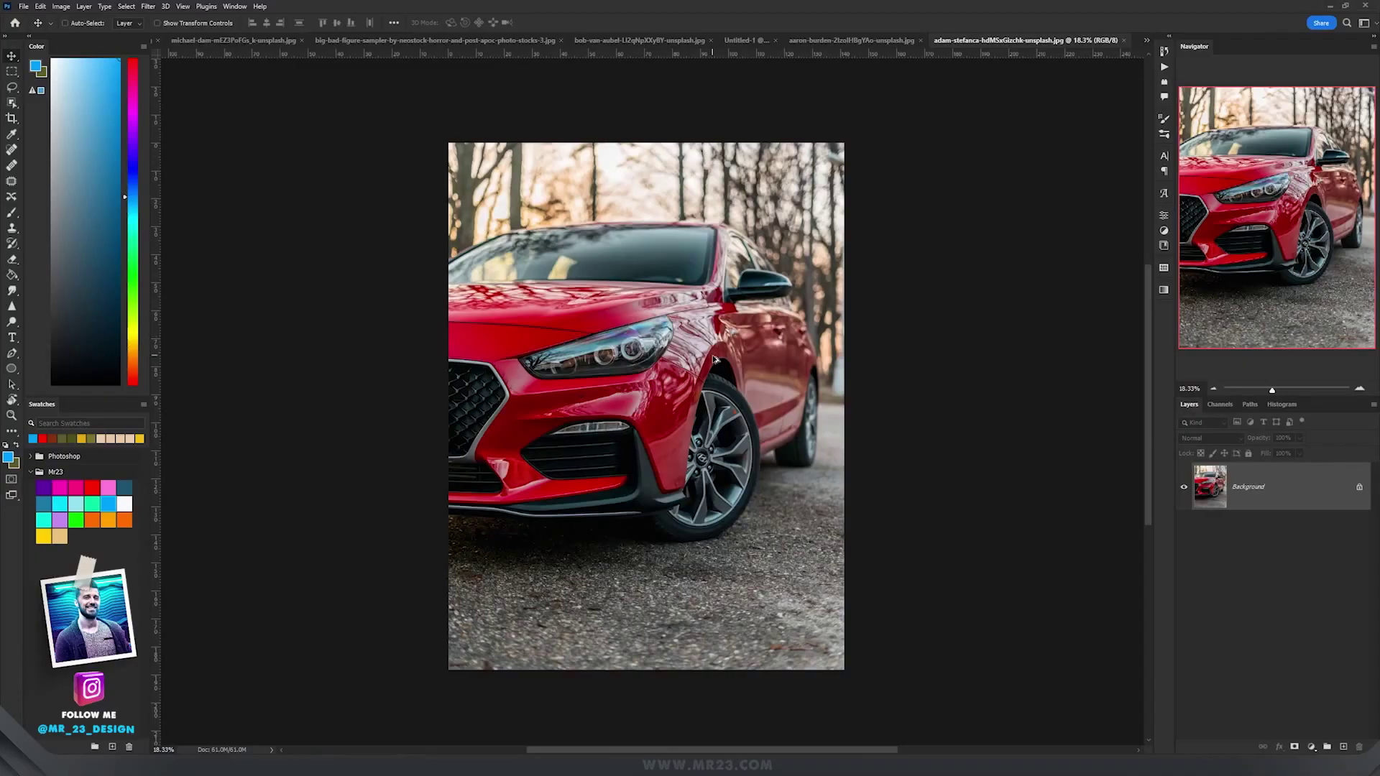
- Add a layer mask to the red car photo's layer
scroll(694, 289, "up", 2)
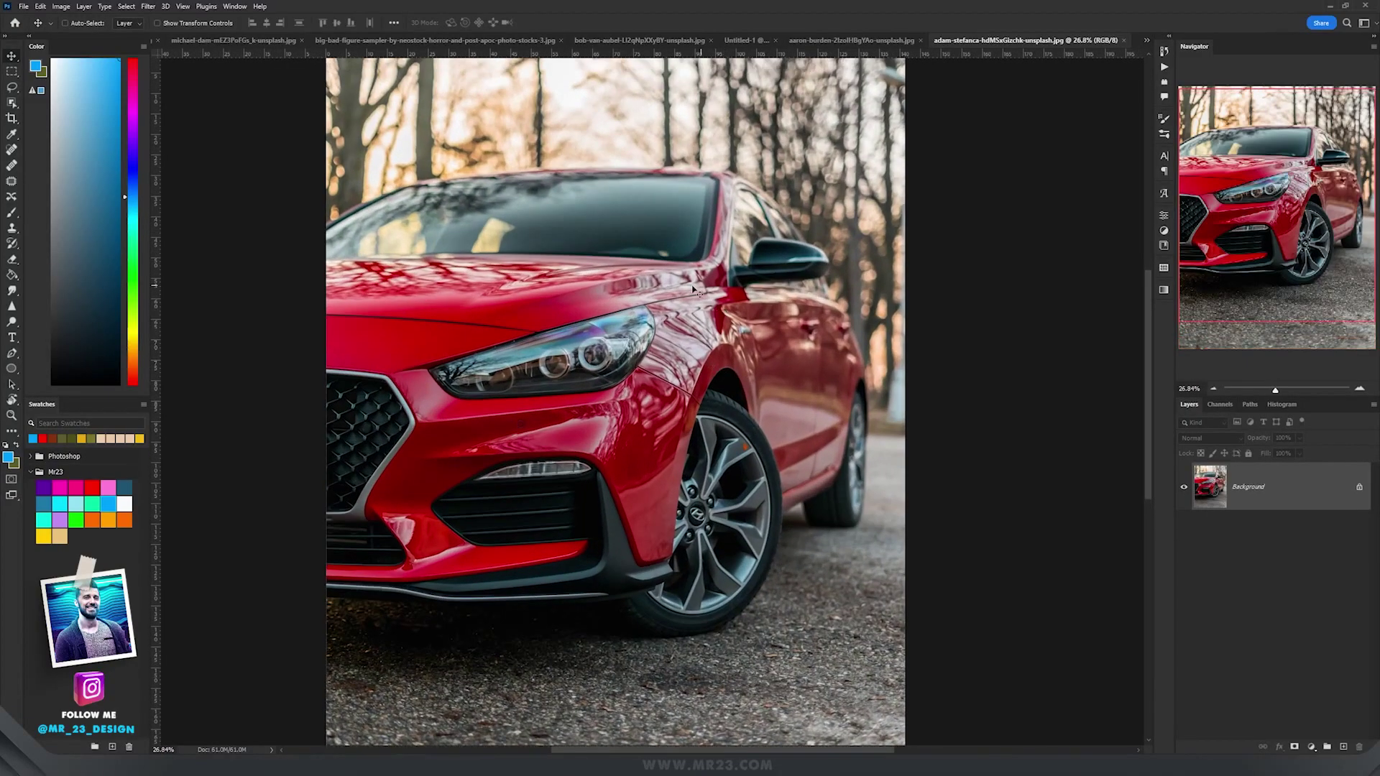
left_click_drag(655, 305, 662, 346)
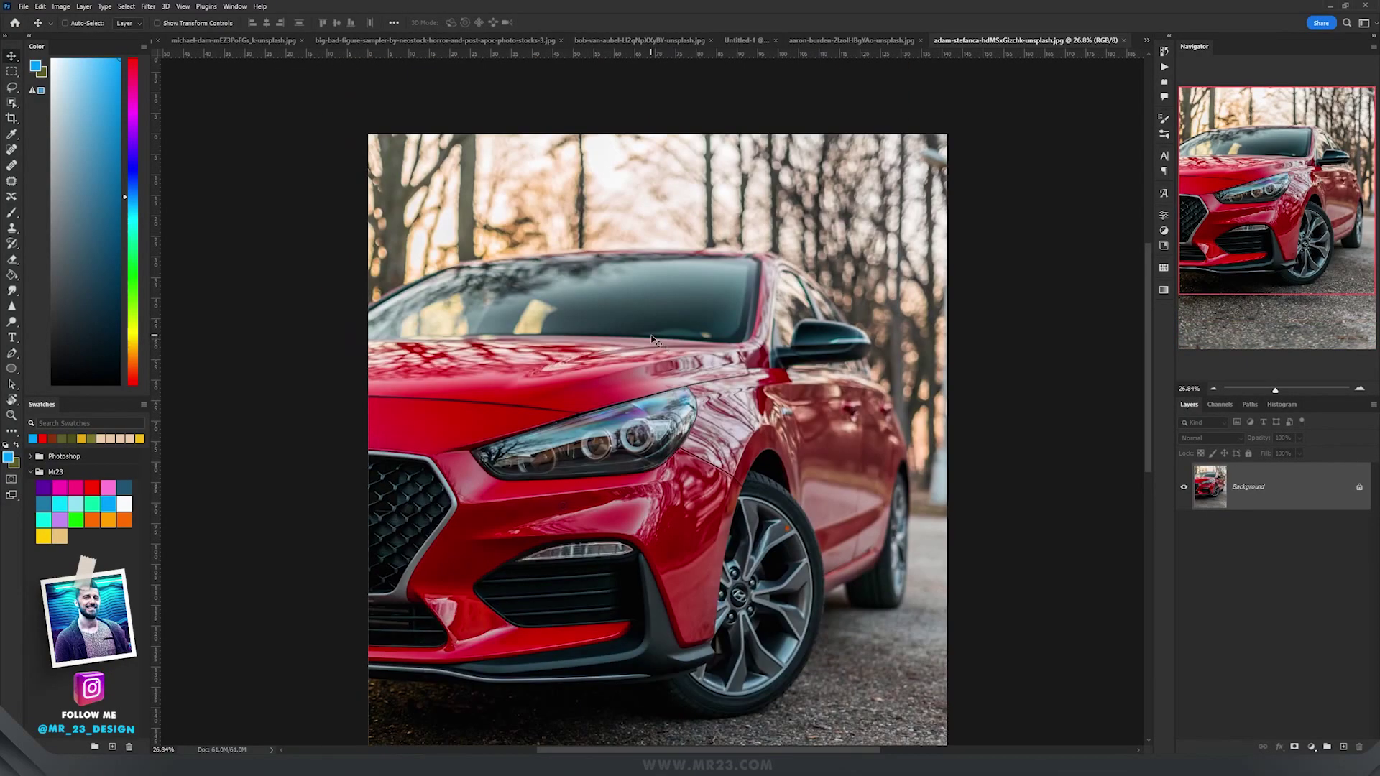
left_click(1295, 747)
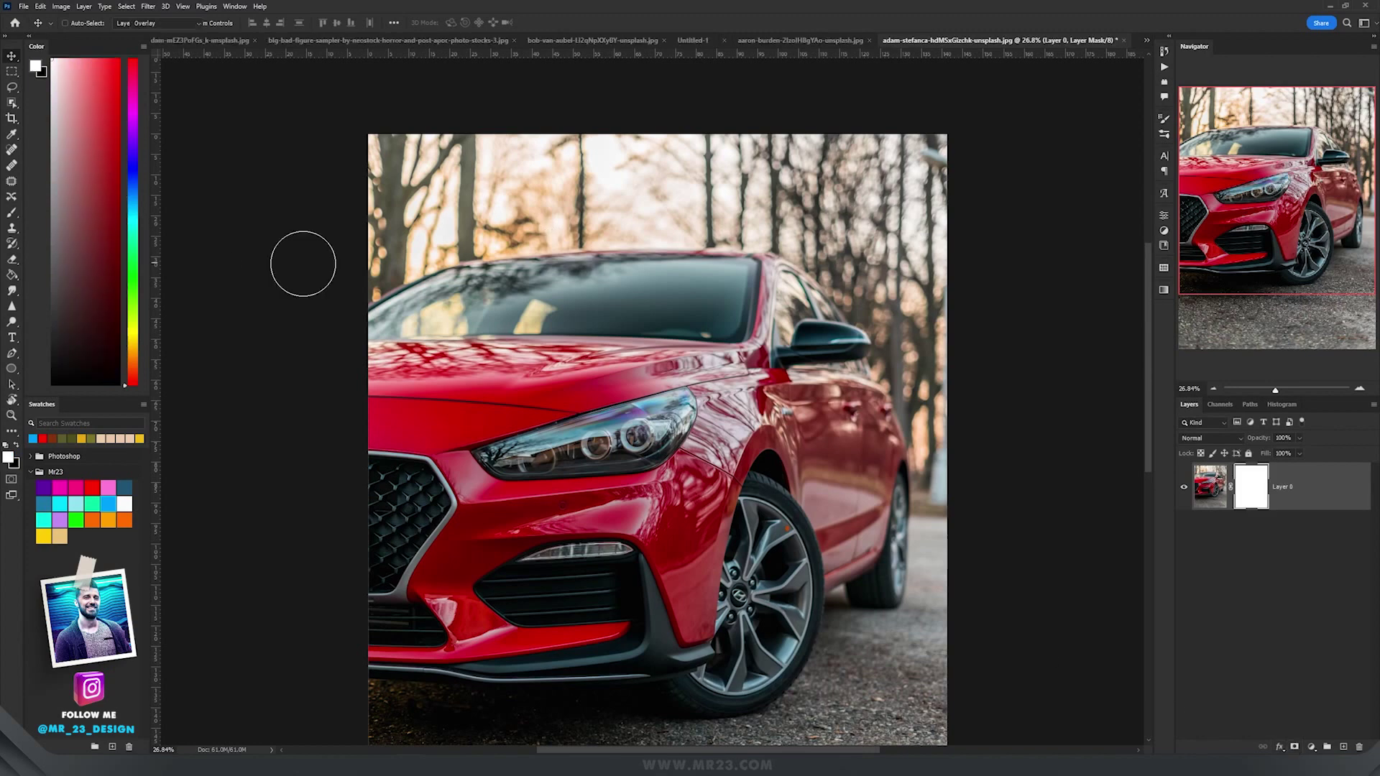
- Set up the Brush for mask painting with a hard round tip, black foreground colour and Normal mode
key("b")
right_click(557, 225)
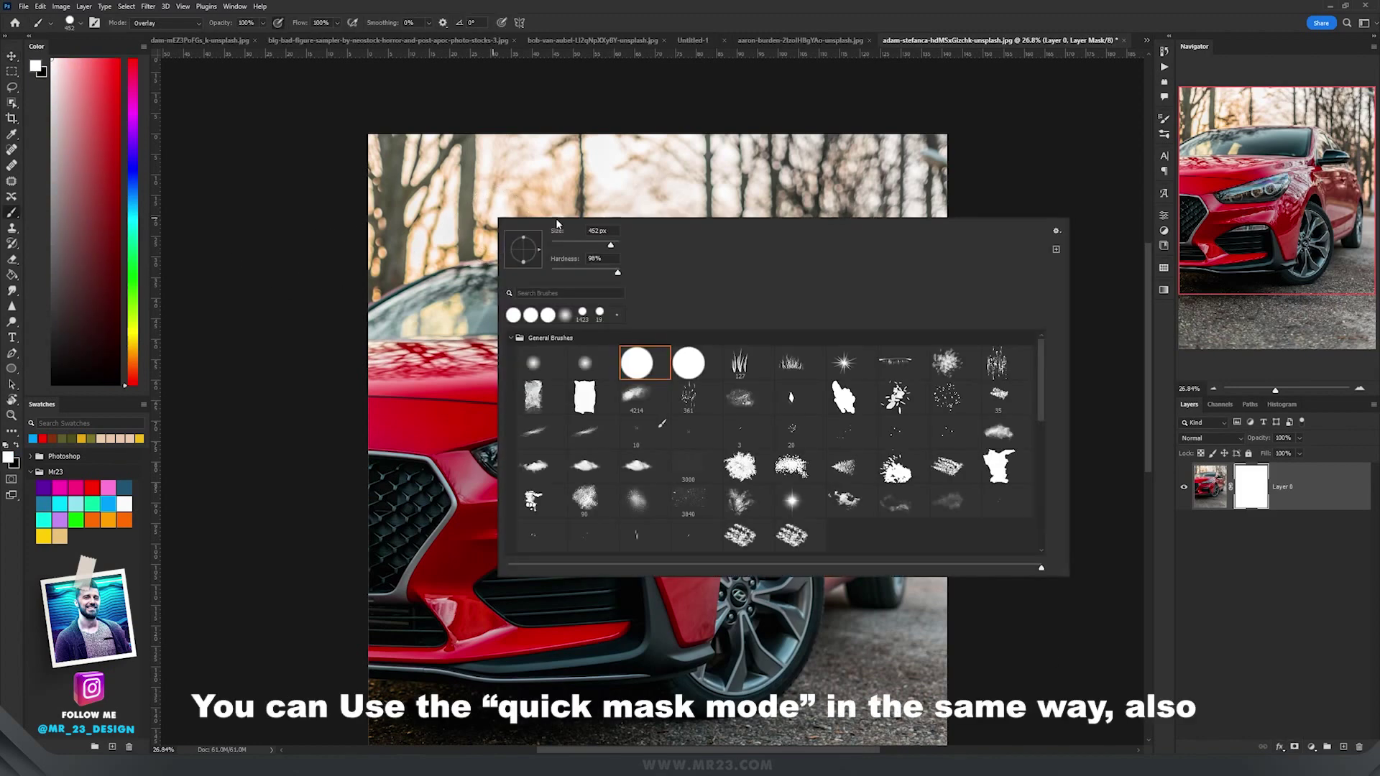
double_click(641, 366)
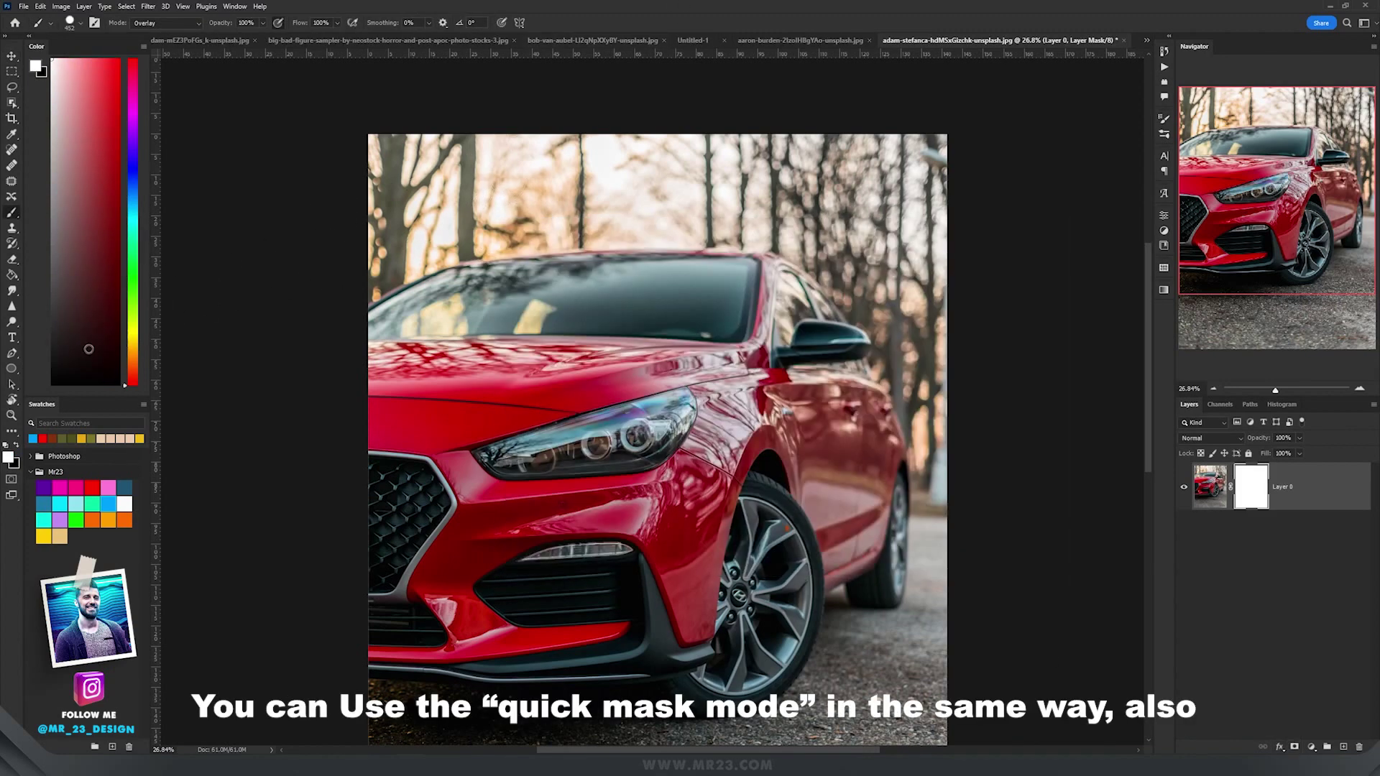
left_click(6, 445)
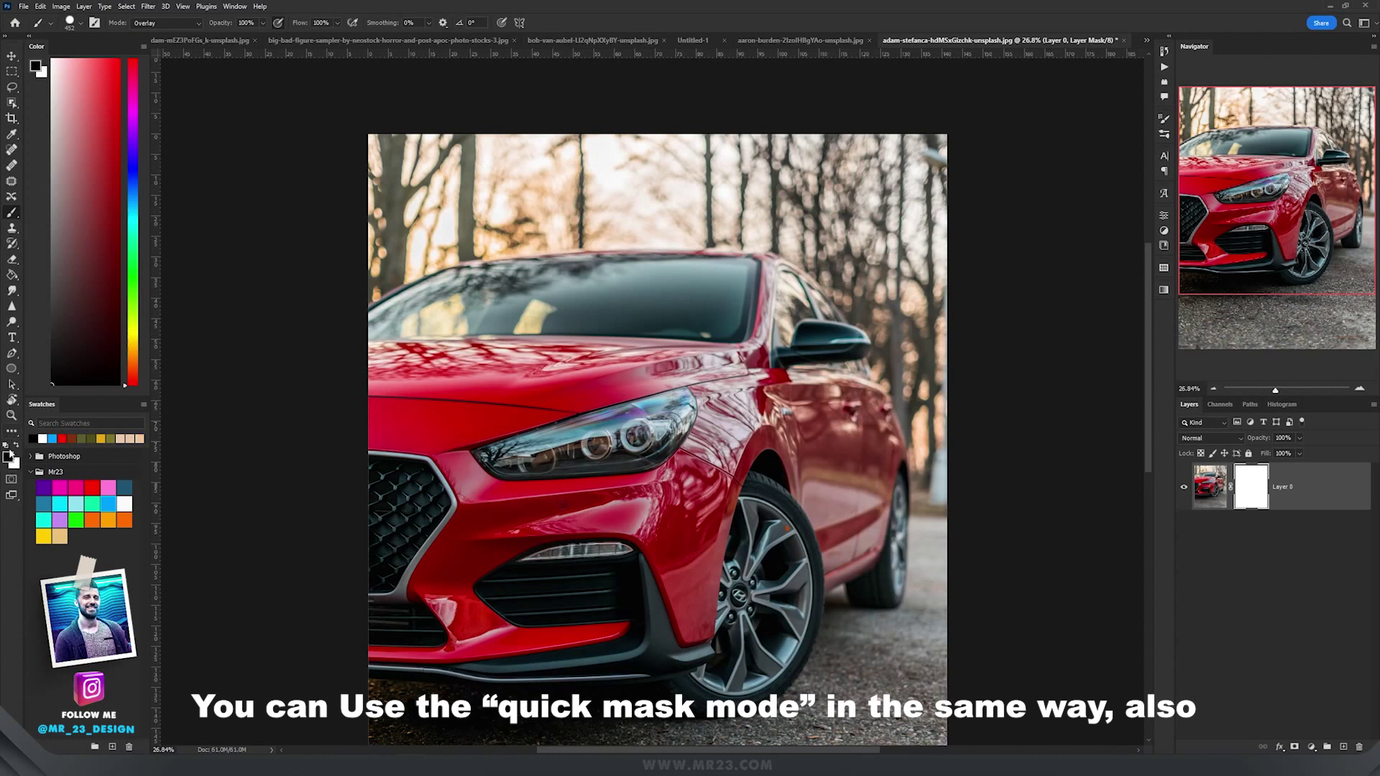
left_click(159, 24)
scroll(160, 32, "up", 4)
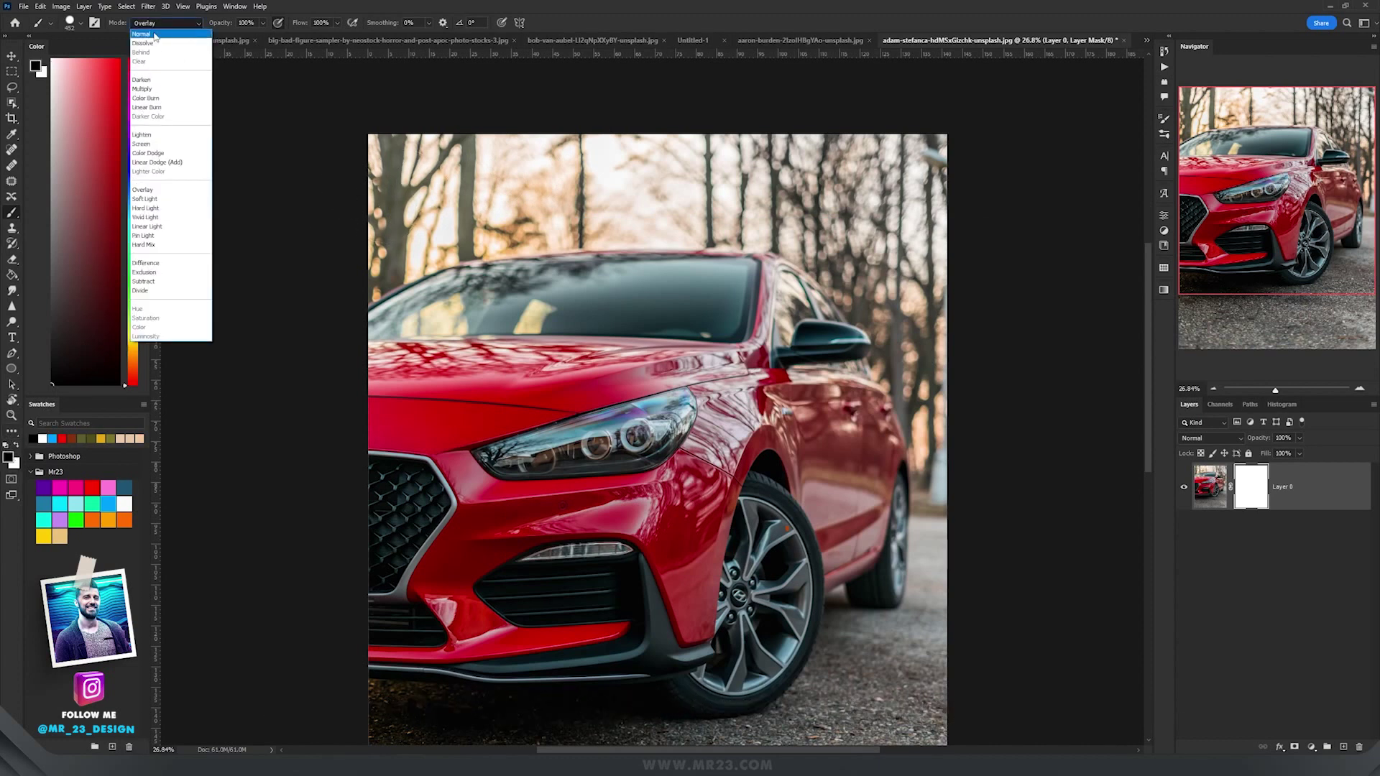
left_click(155, 35)
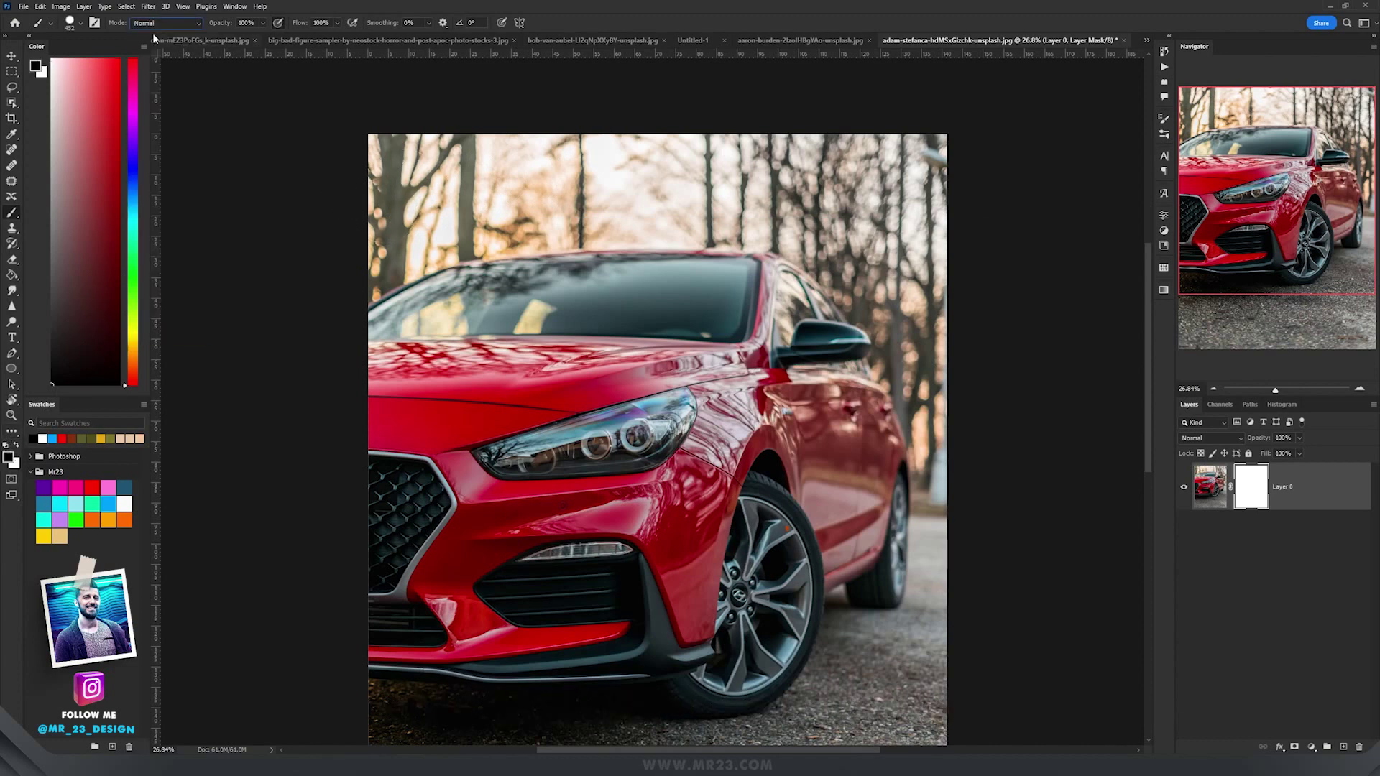
- Paint black on the layer mask to hide the forest background, working closely along the red car's roof edge
mouse_move(354, 153)
left_mouse_down()
mouse_move(806, 138)
mouse_move(575, 154)
mouse_move(898, 184)
mouse_move(381, 230)
mouse_move(403, 262)
mouse_move(783, 189)
mouse_move(955, 191)
mouse_move(971, 283)
mouse_move(751, 230)
mouse_move(647, 230)
left_mouse_up()
mouse_move(862, 222)
left_mouse_down()
mouse_move(891, 283)
mouse_move(946, 299)
mouse_move(943, 446)
left_mouse_up()
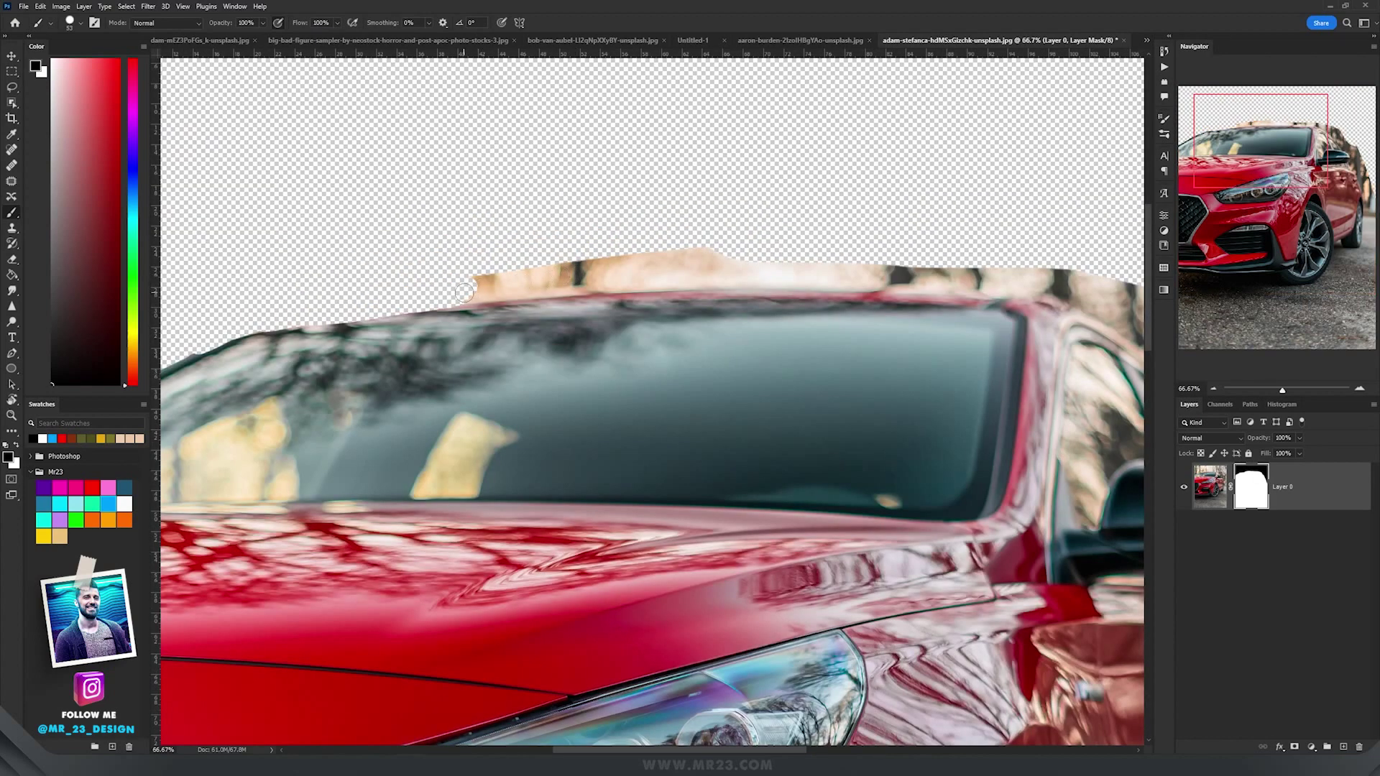
mouse_move(458, 283)
left_mouse_down()
mouse_move(751, 233)
mouse_move(570, 260)
mouse_move(600, 256)
left_mouse_up()
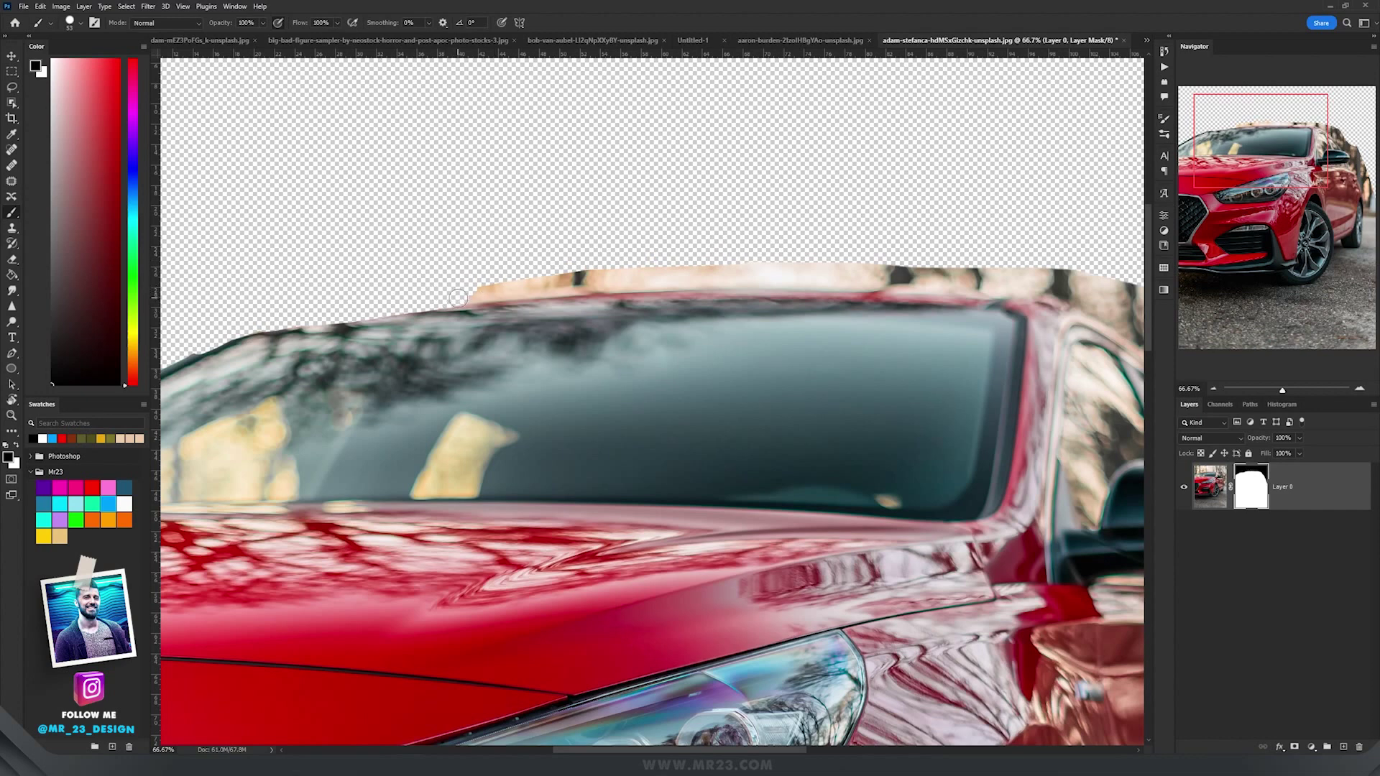
left_click_drag(460, 296, 756, 282)
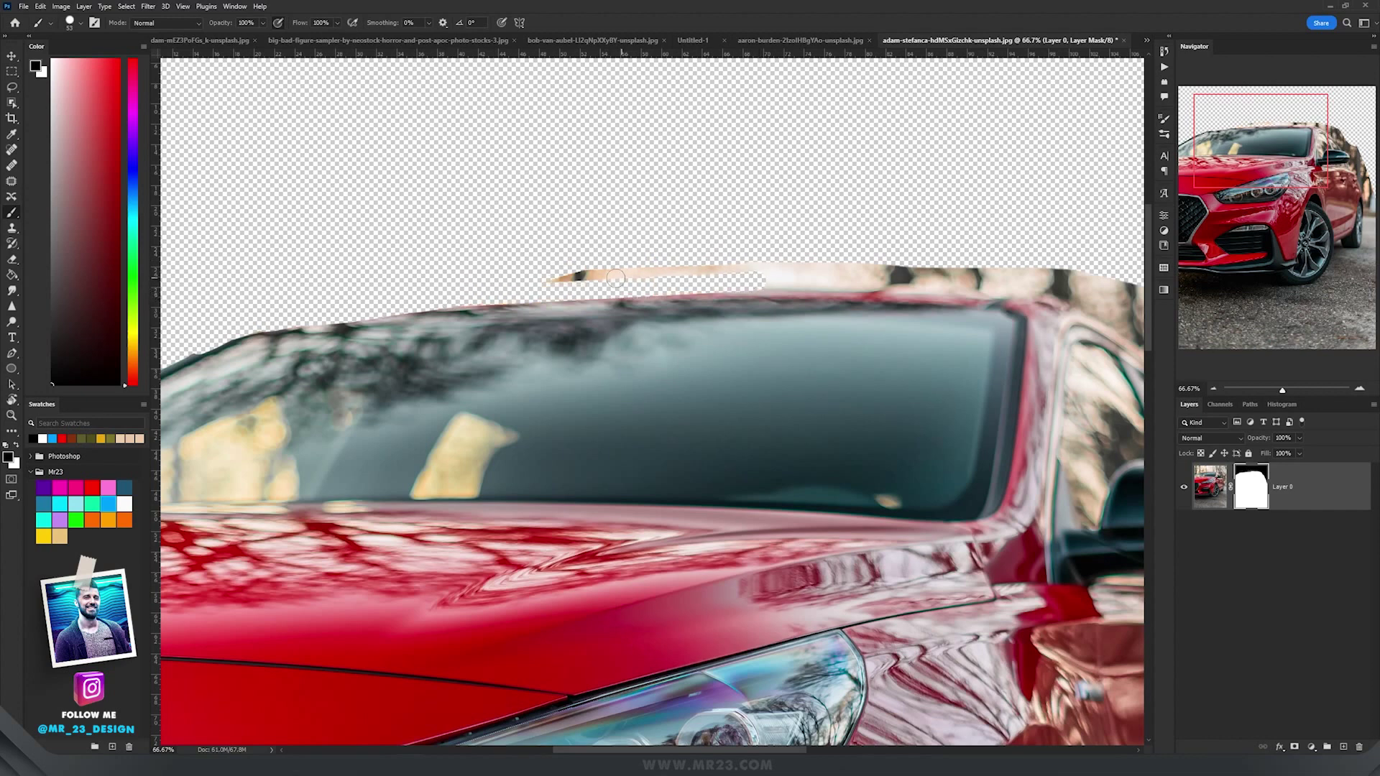
left_click_drag(543, 276, 901, 271)
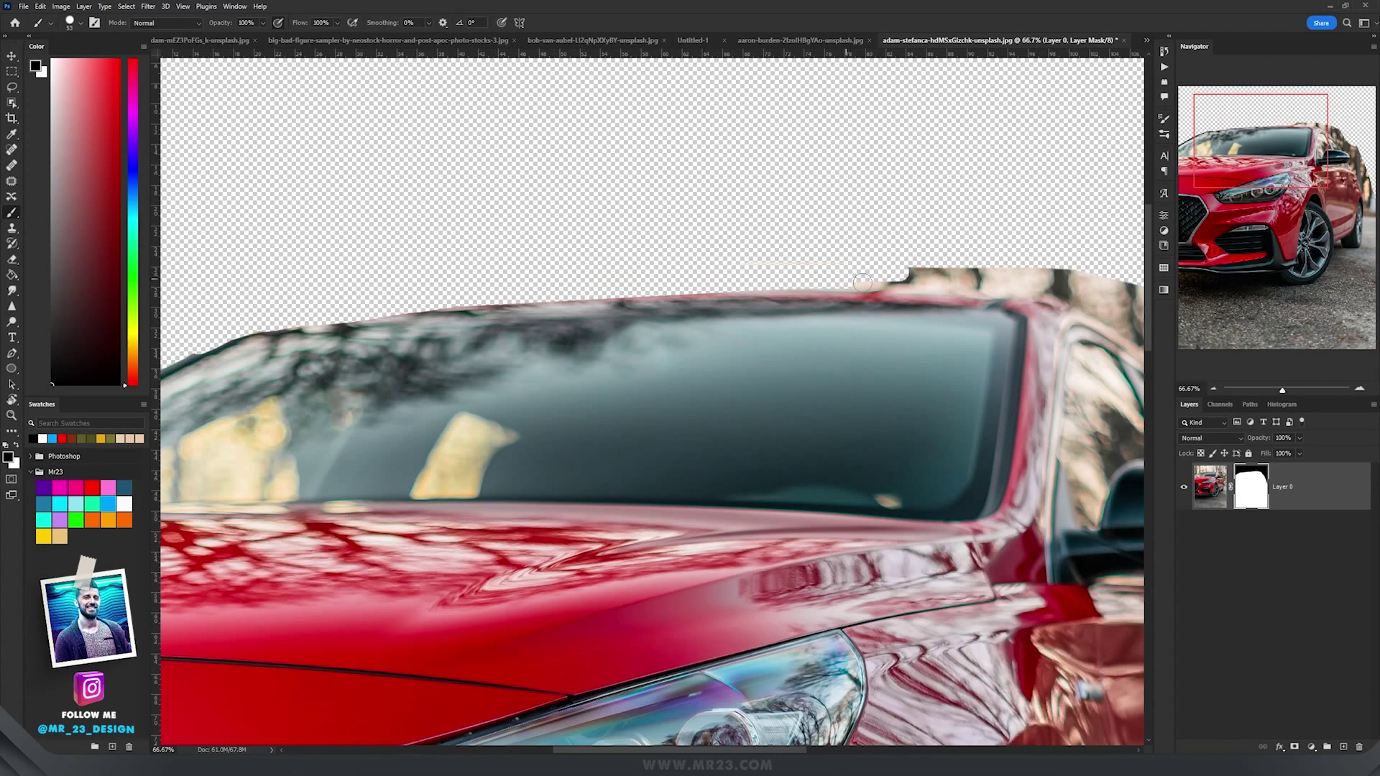
mouse_move(1037, 288)
left_mouse_down()
mouse_move(755, 271)
mouse_move(955, 271)
mouse_move(919, 248)
mouse_move(575, 184)
left_mouse_up()
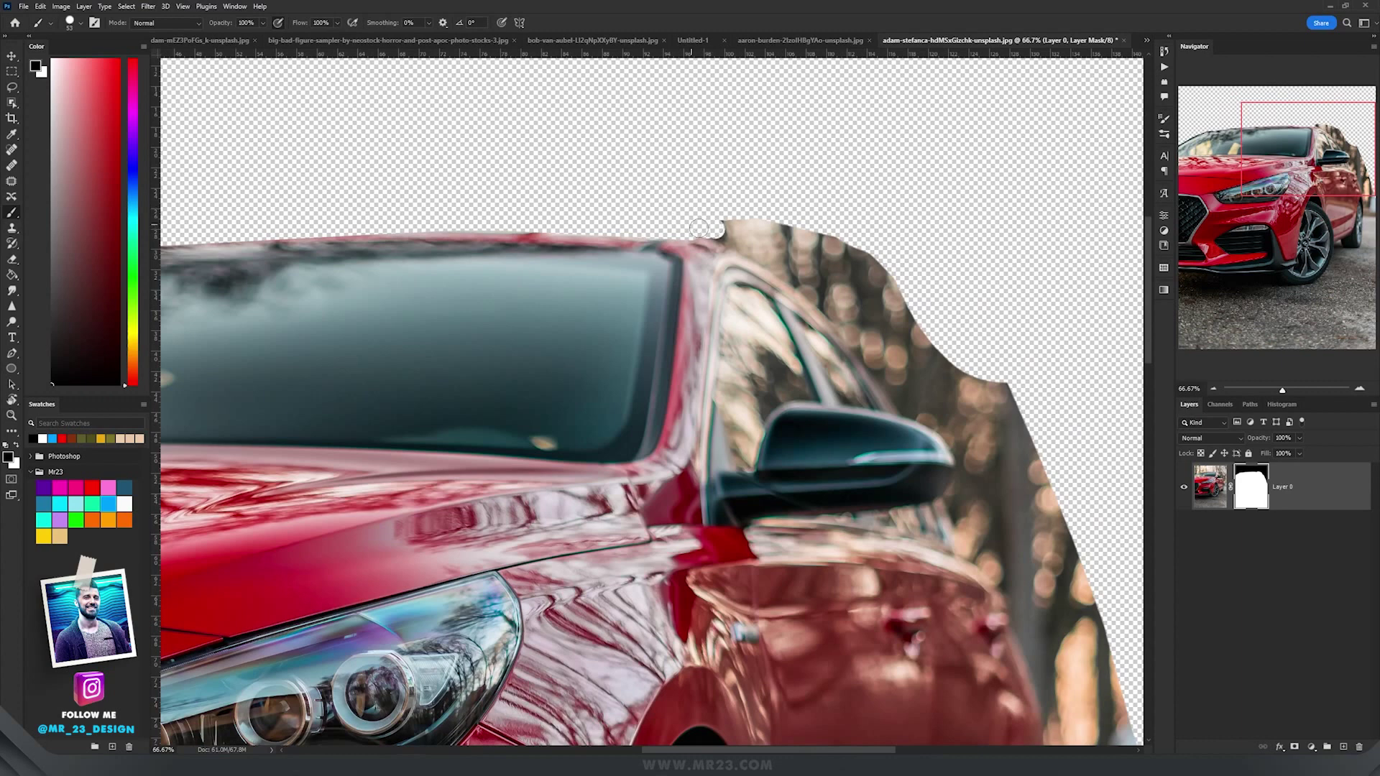
mouse_move(726, 222)
left_mouse_down()
mouse_move(719, 231)
mouse_move(755, 228)
mouse_move(699, 217)
left_mouse_up()
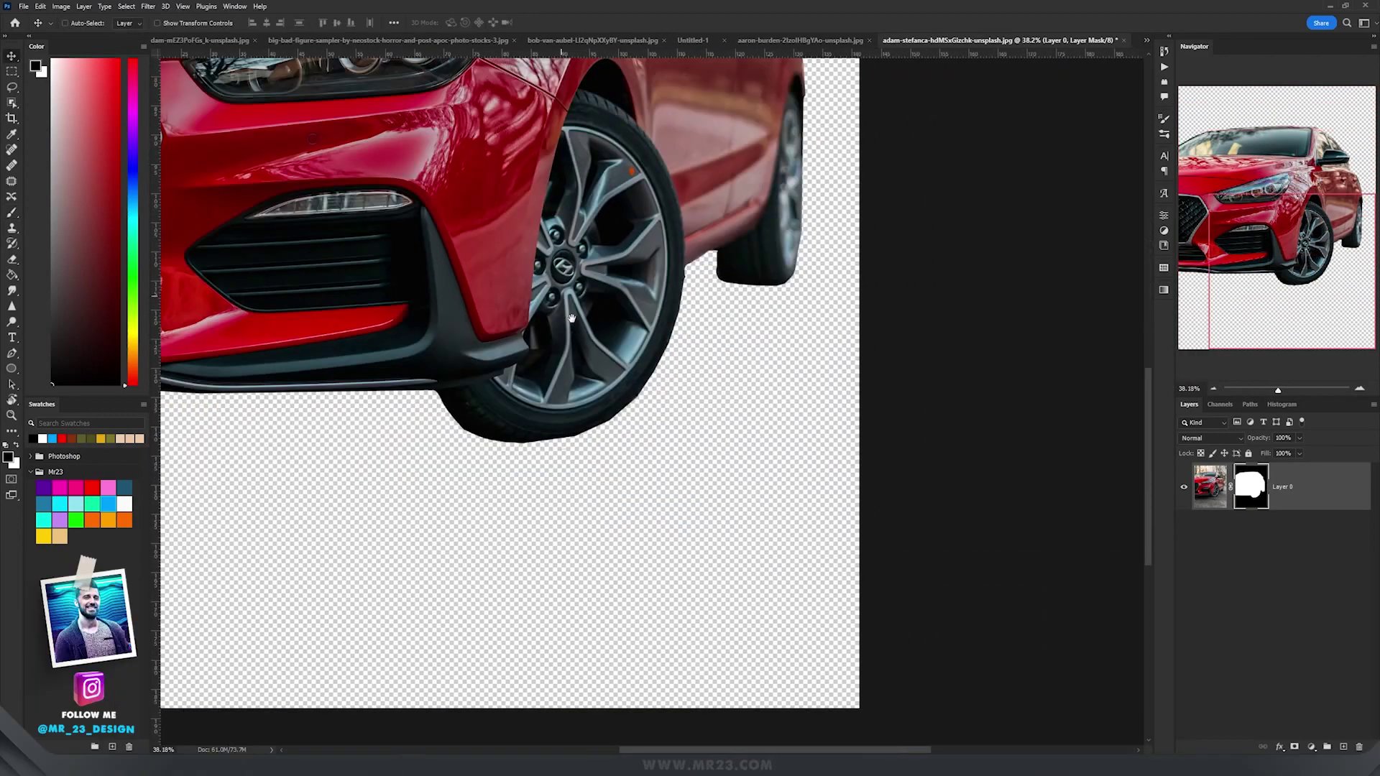
- Smooth the front tyre's lower outline by painting white on the layer mask along its edge
scroll(567, 338, "up", 3)
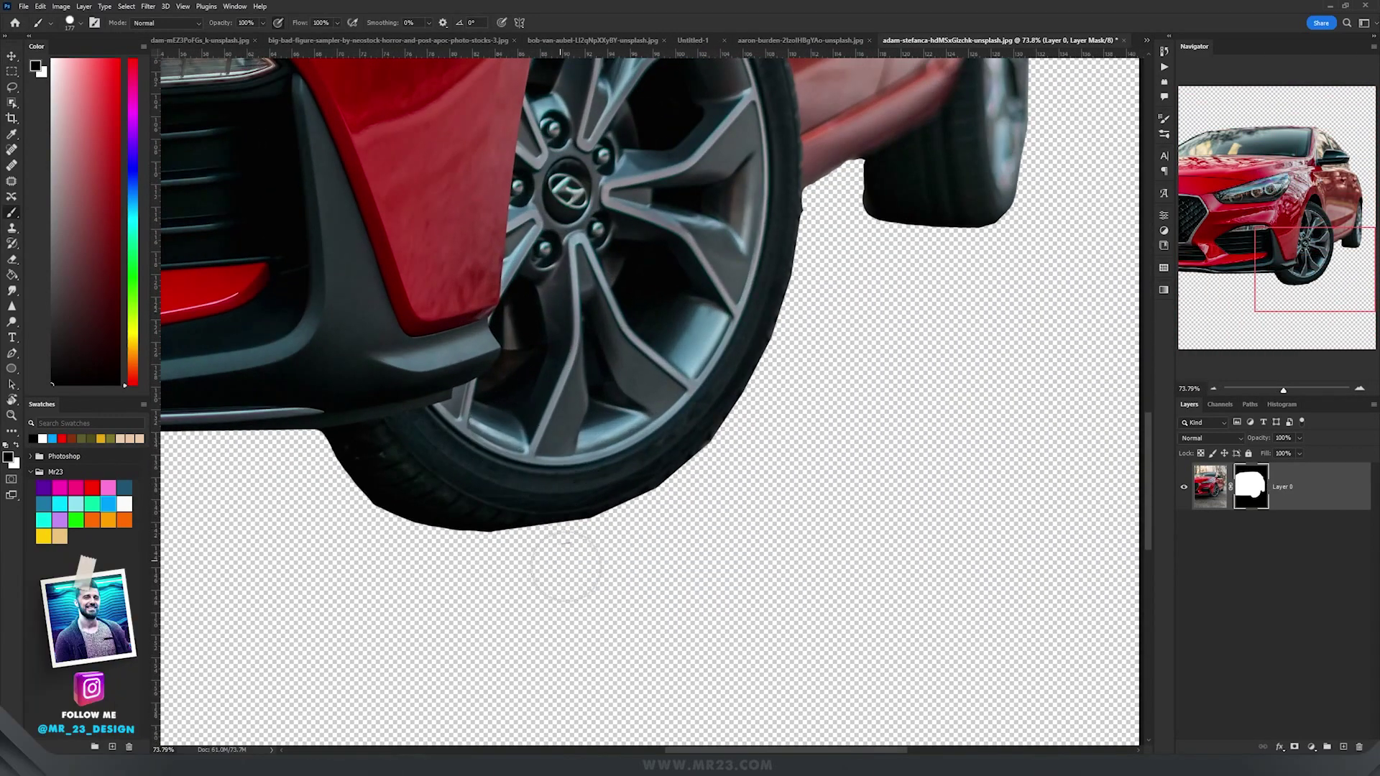
key("x")
right_click(403, 486, "alt")
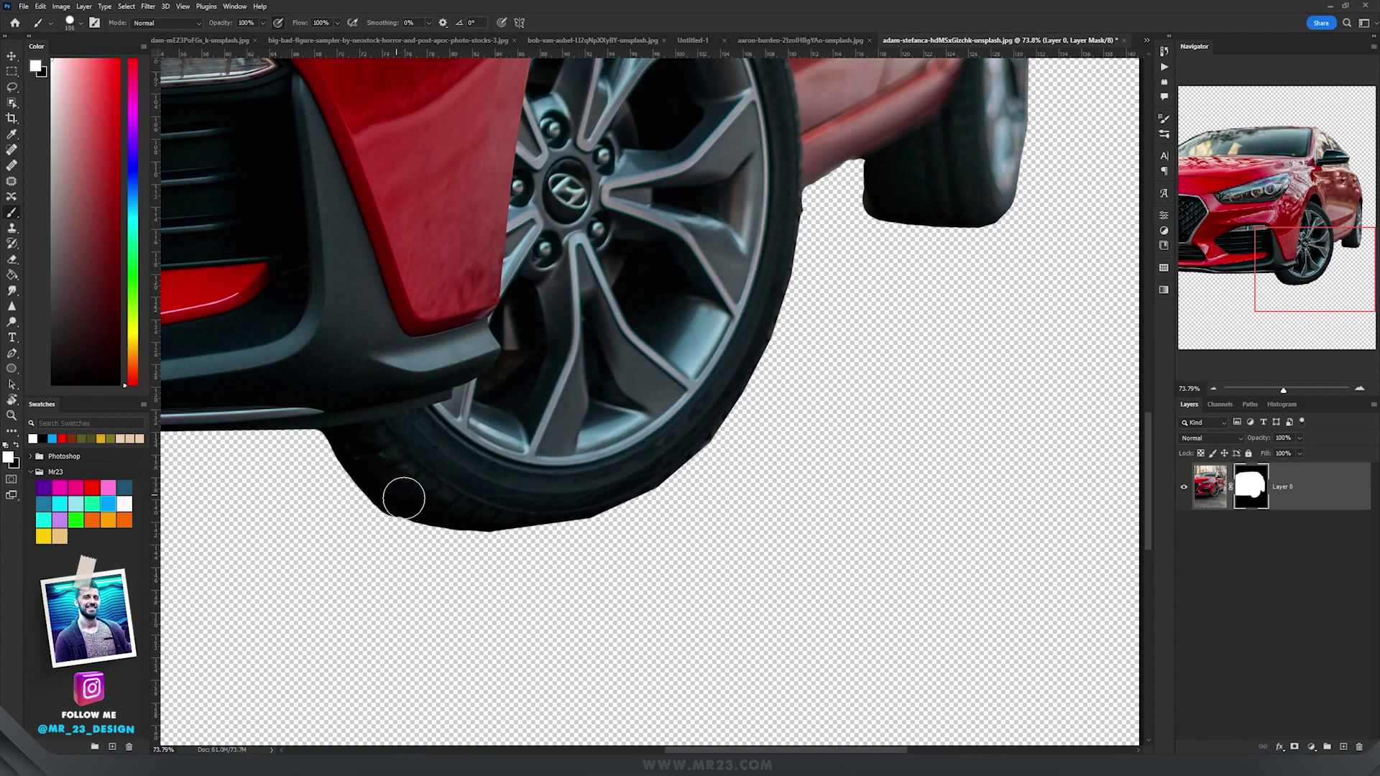
mouse_move(437, 509)
left_mouse_down()
mouse_move(752, 419)
mouse_move(768, 244)
left_mouse_up()
key("x")
key("ctrl+z")
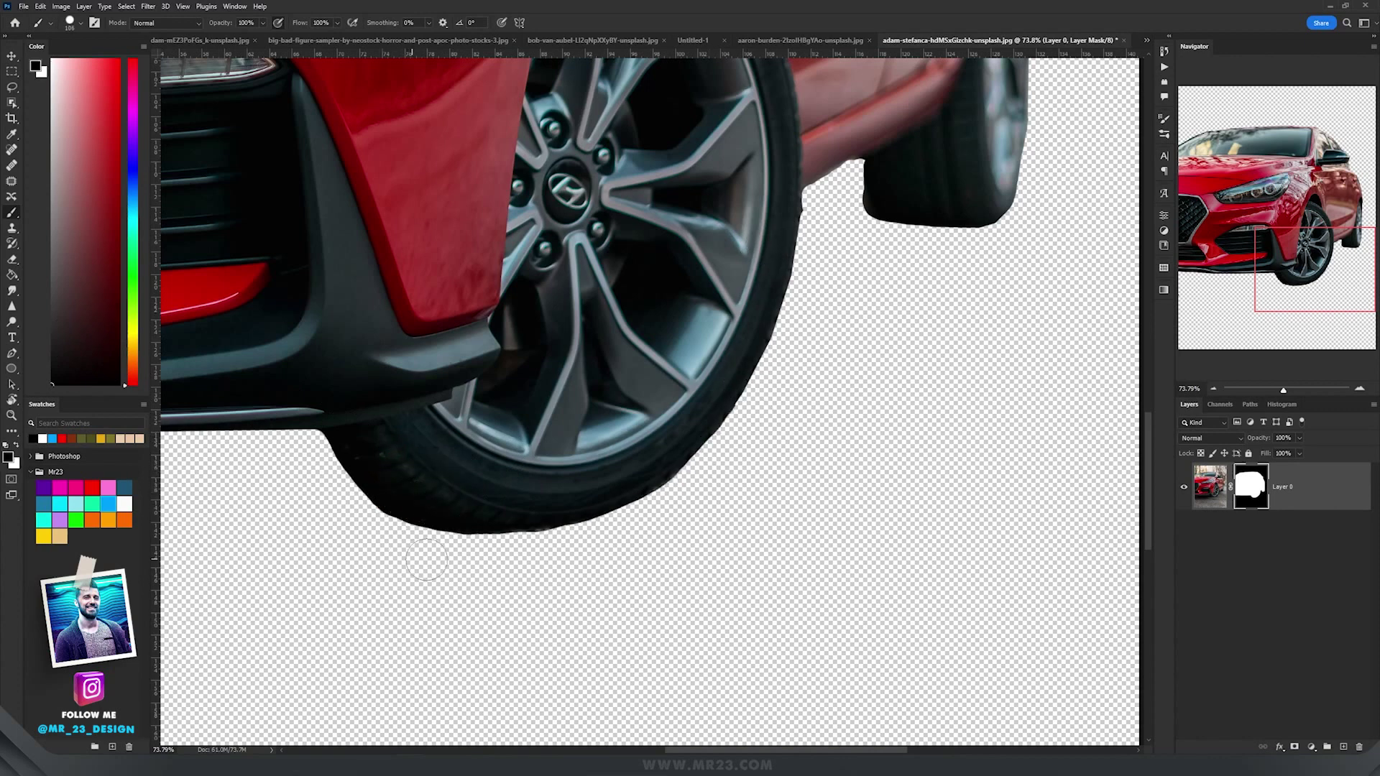
key("x")
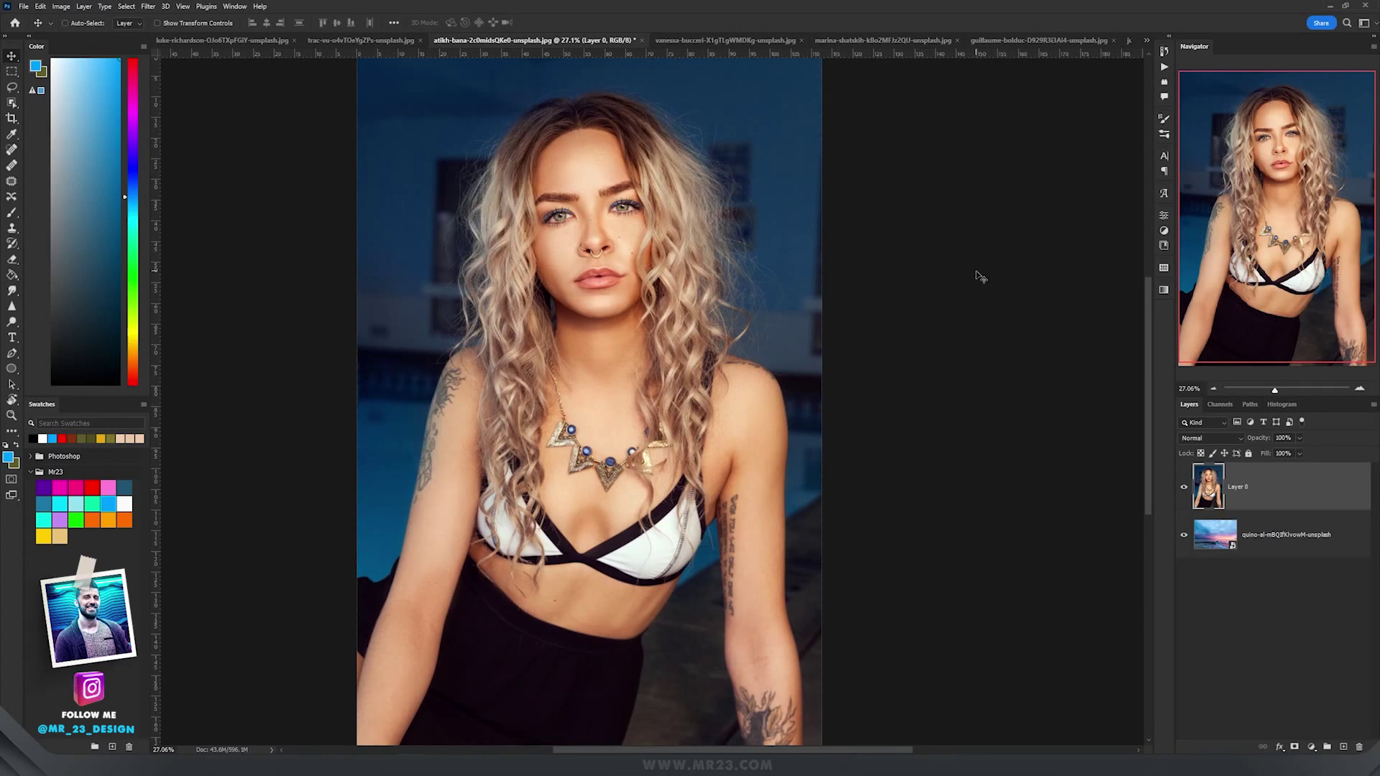
- Select the woman in the portrait with Select Subject and open the selection in Select and Mask
left_click(127, 6)
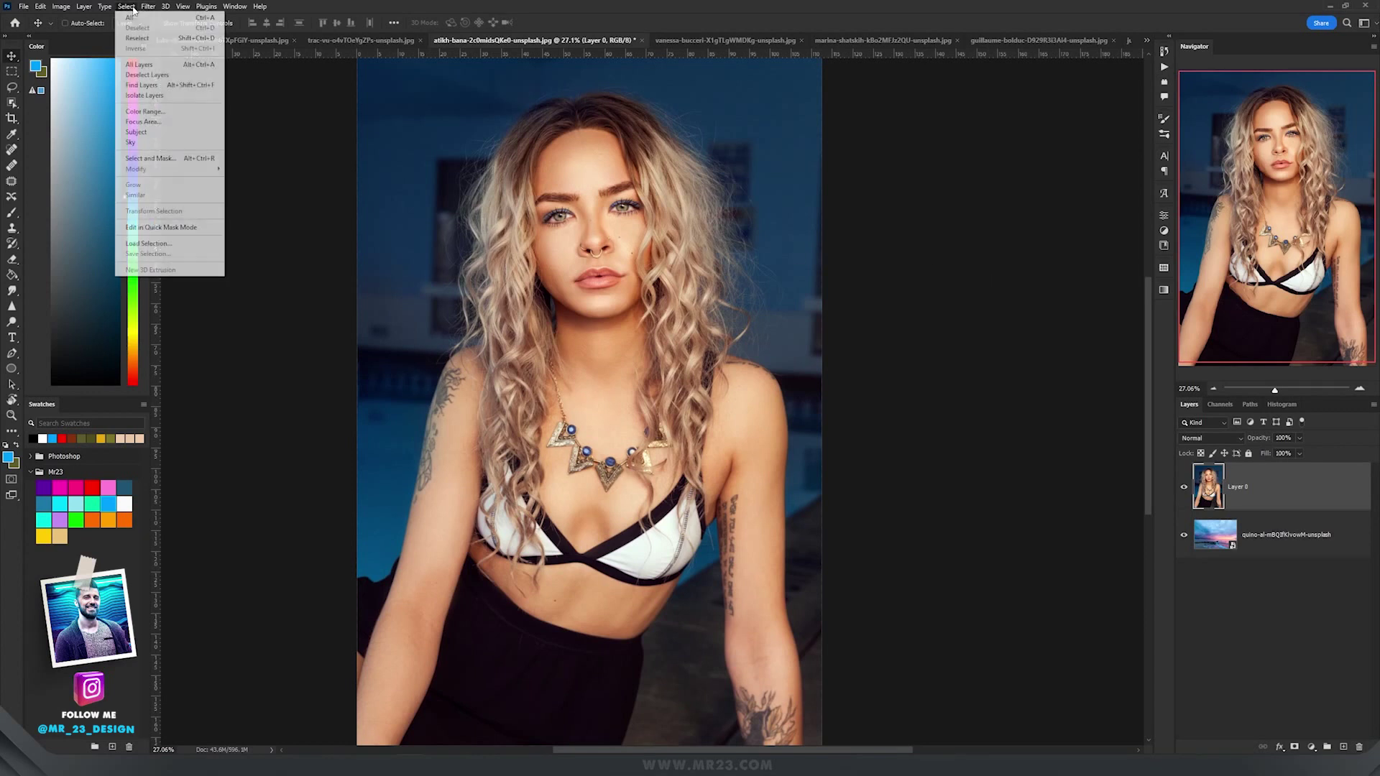
left_click(147, 131)
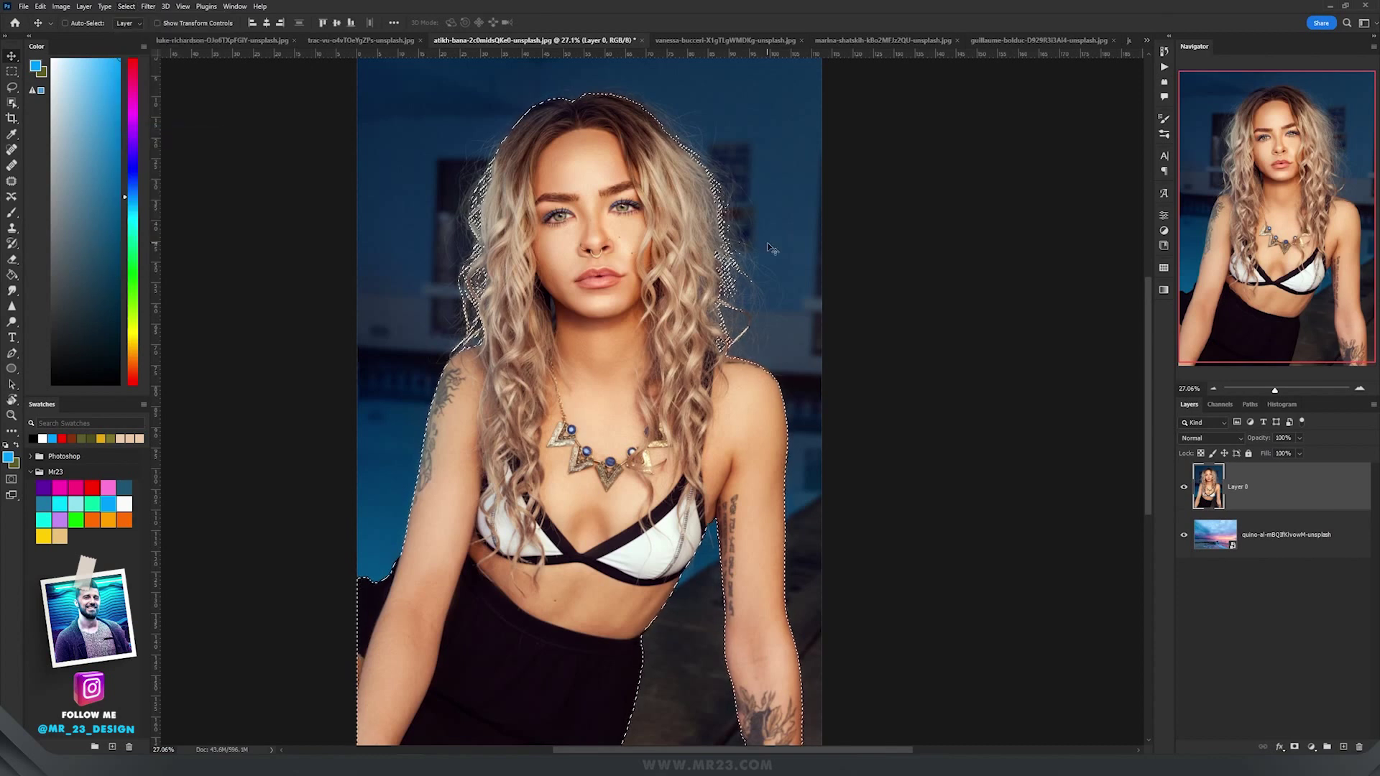
left_click(127, 6)
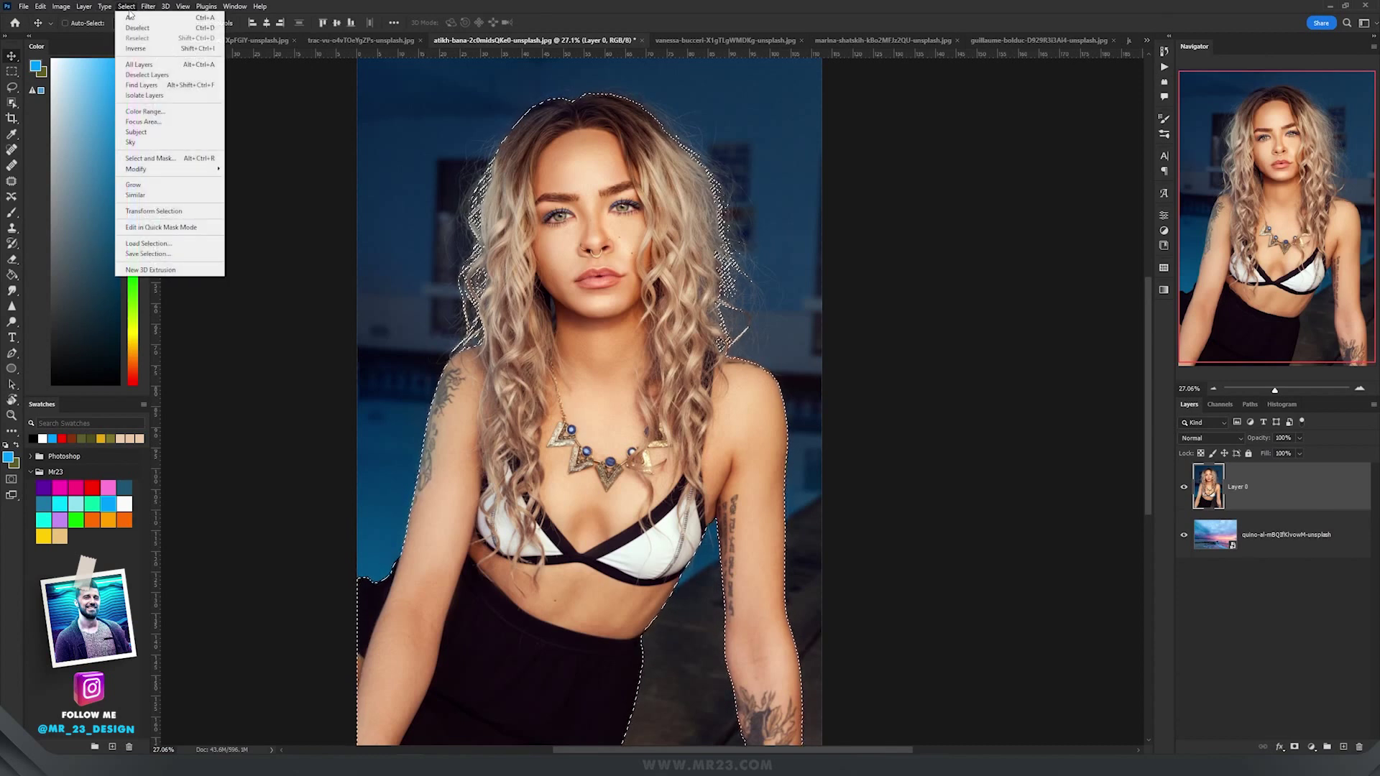
left_click(185, 158)
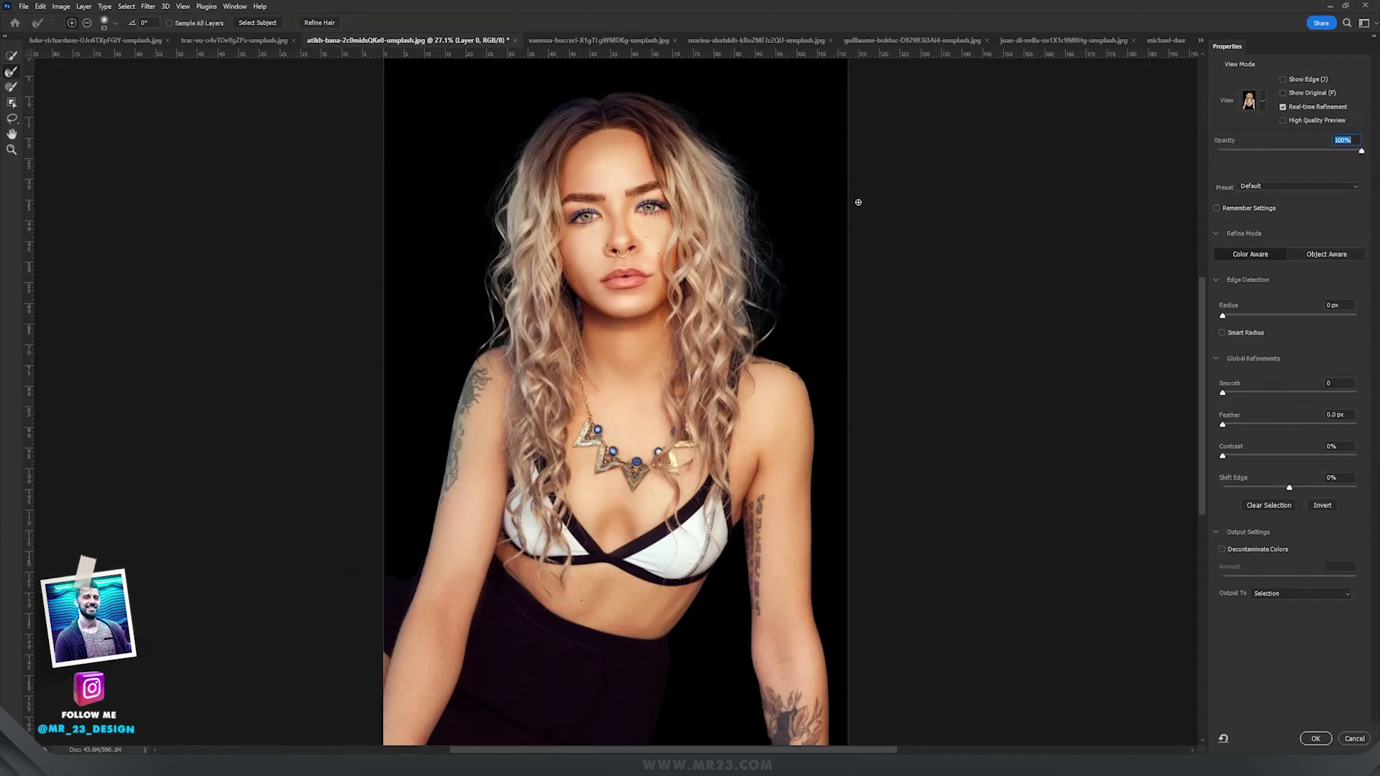
- Turn on Decontaminate Colors and output the woman's refined selection to a new layer with layer mask
left_click(1223, 551)
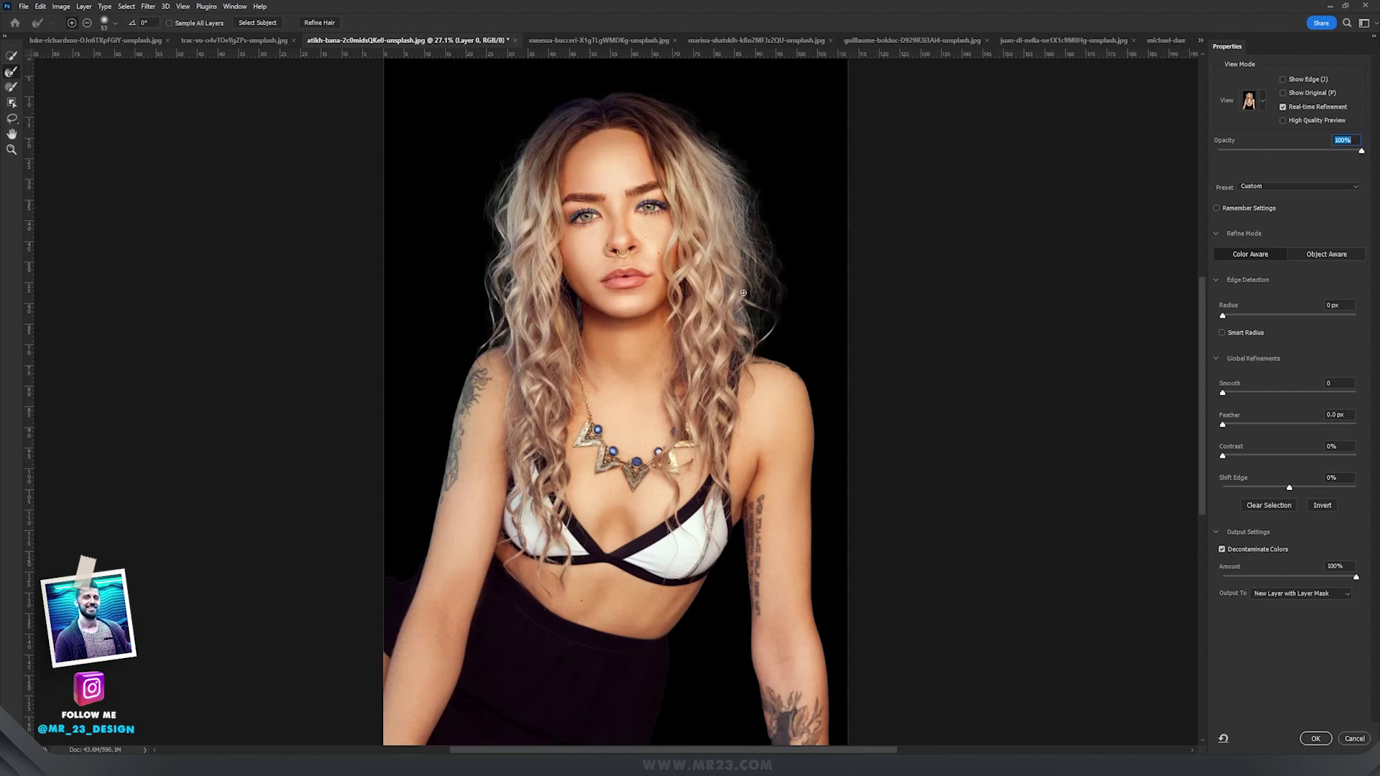
key("ctrl+plus")
key("ctrl+plus")
scroll(753, 325, "down", 2)
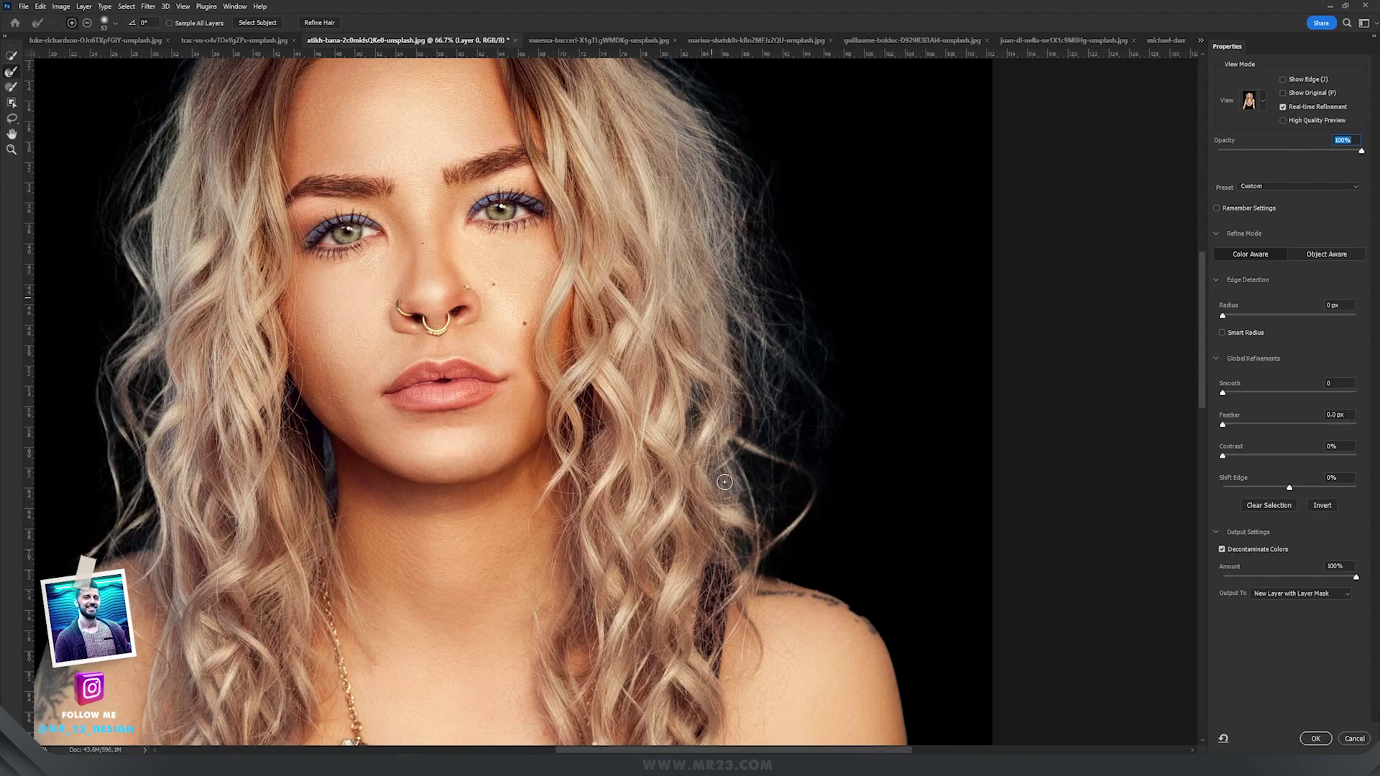
left_click(1316, 739)
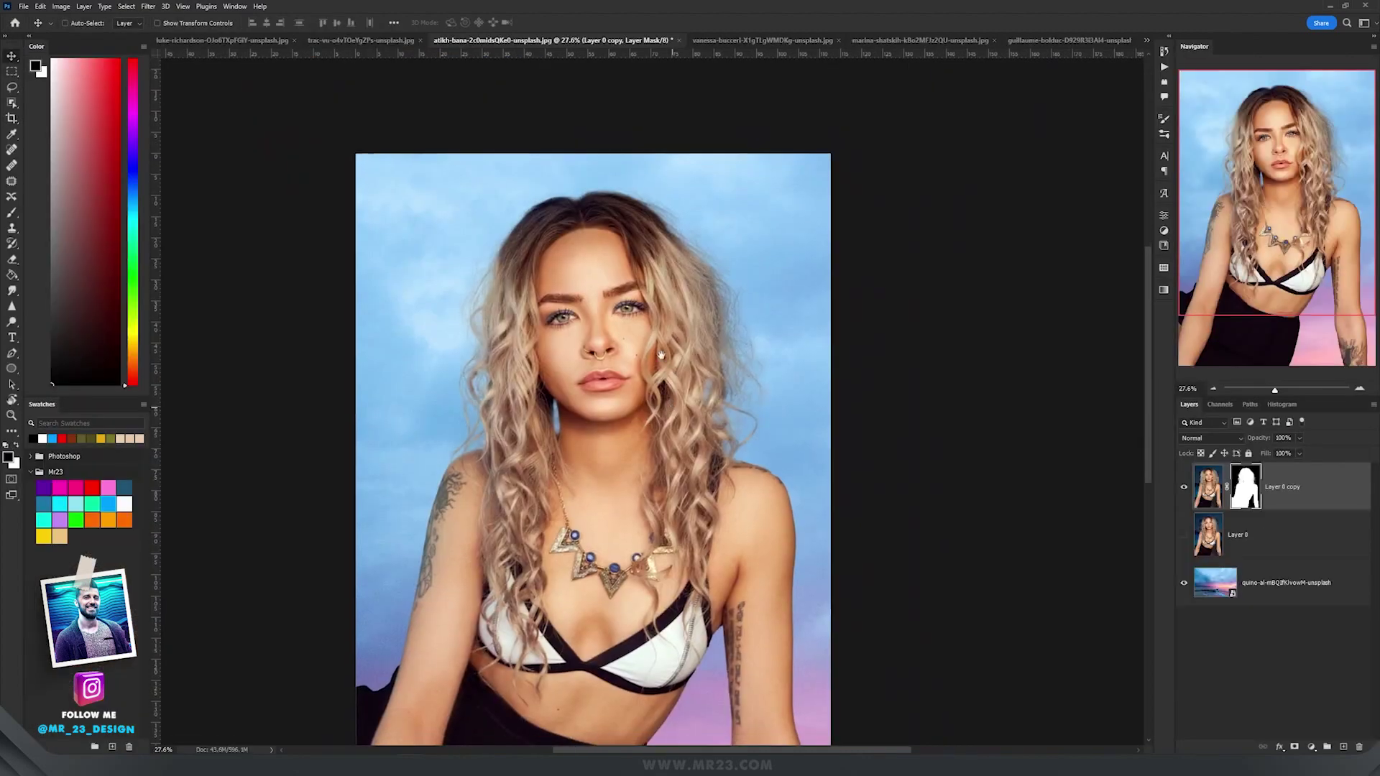
left_click_drag(662, 356, 644, 262)
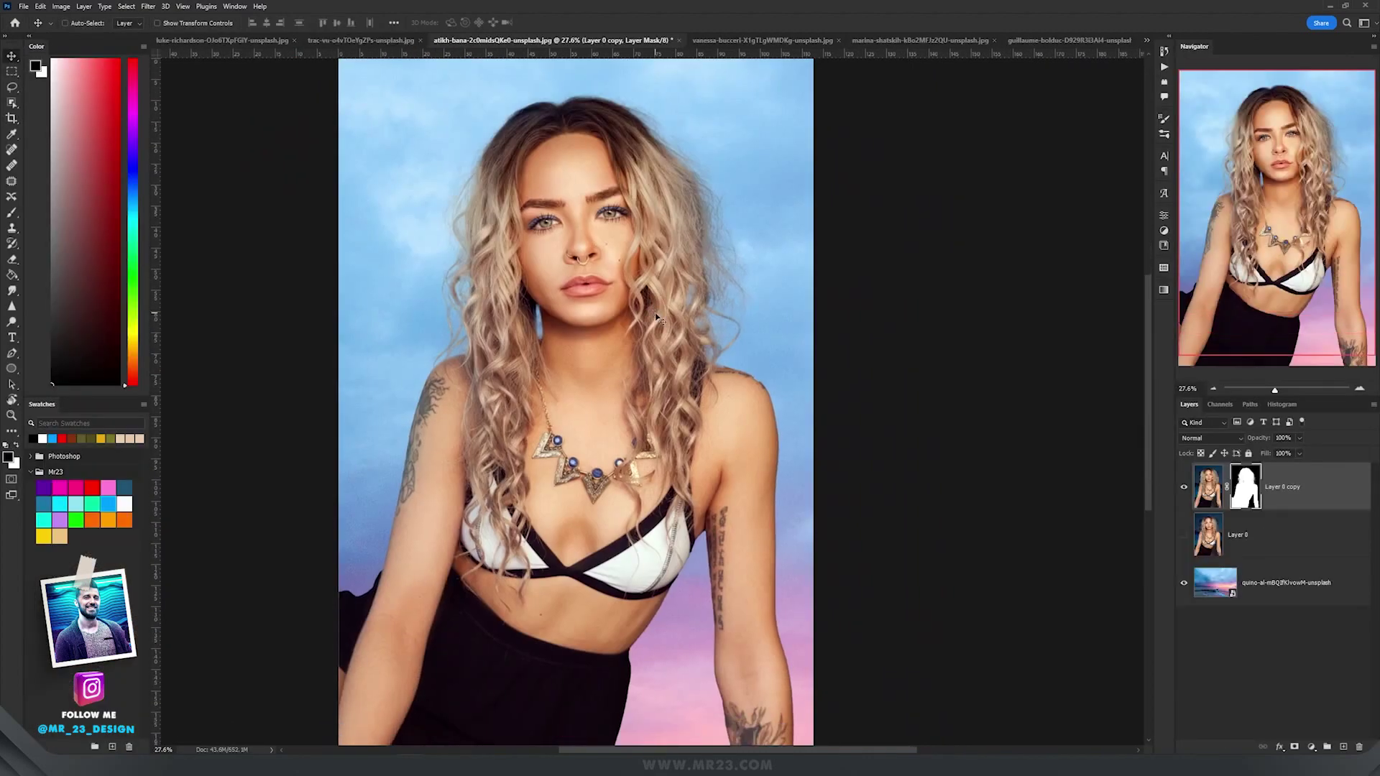
scroll(656, 316, "up", 3)
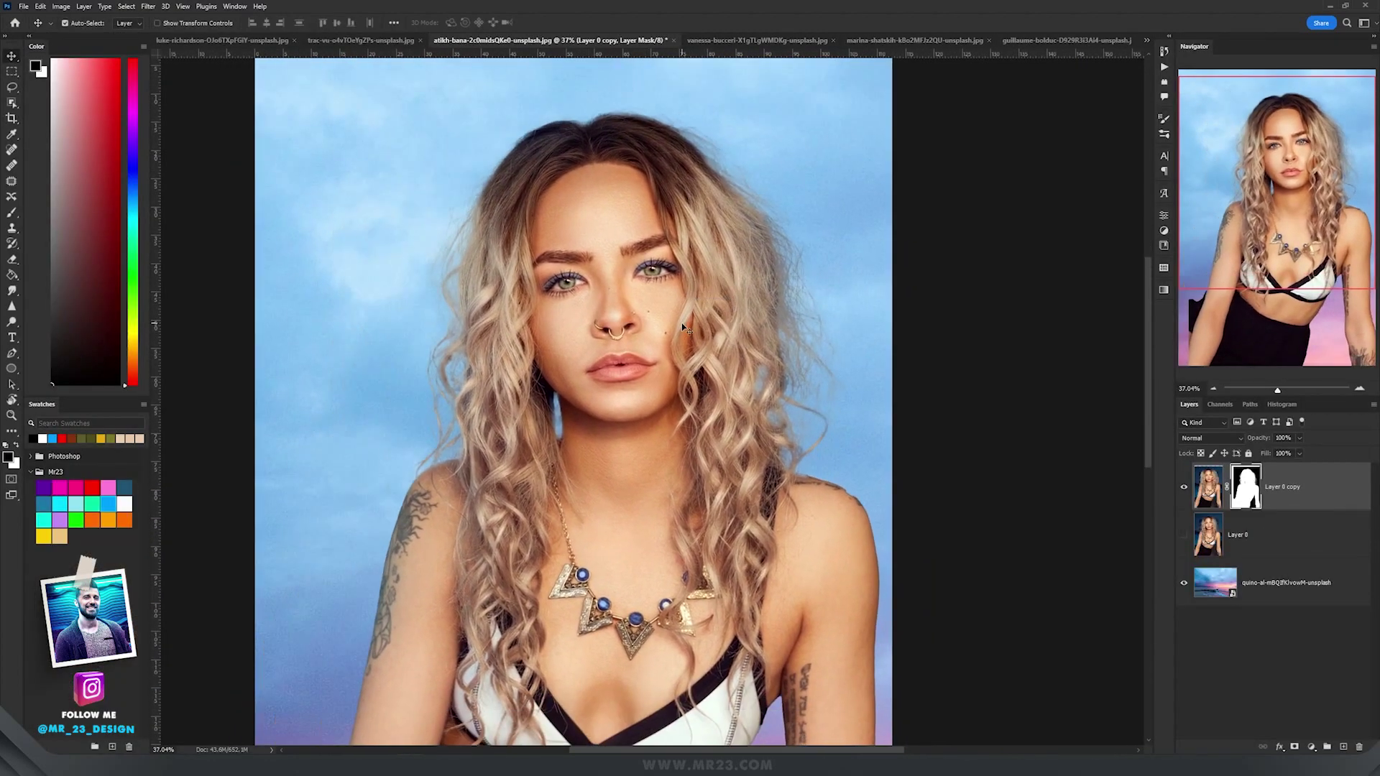
scroll(682, 322, "down", 3)
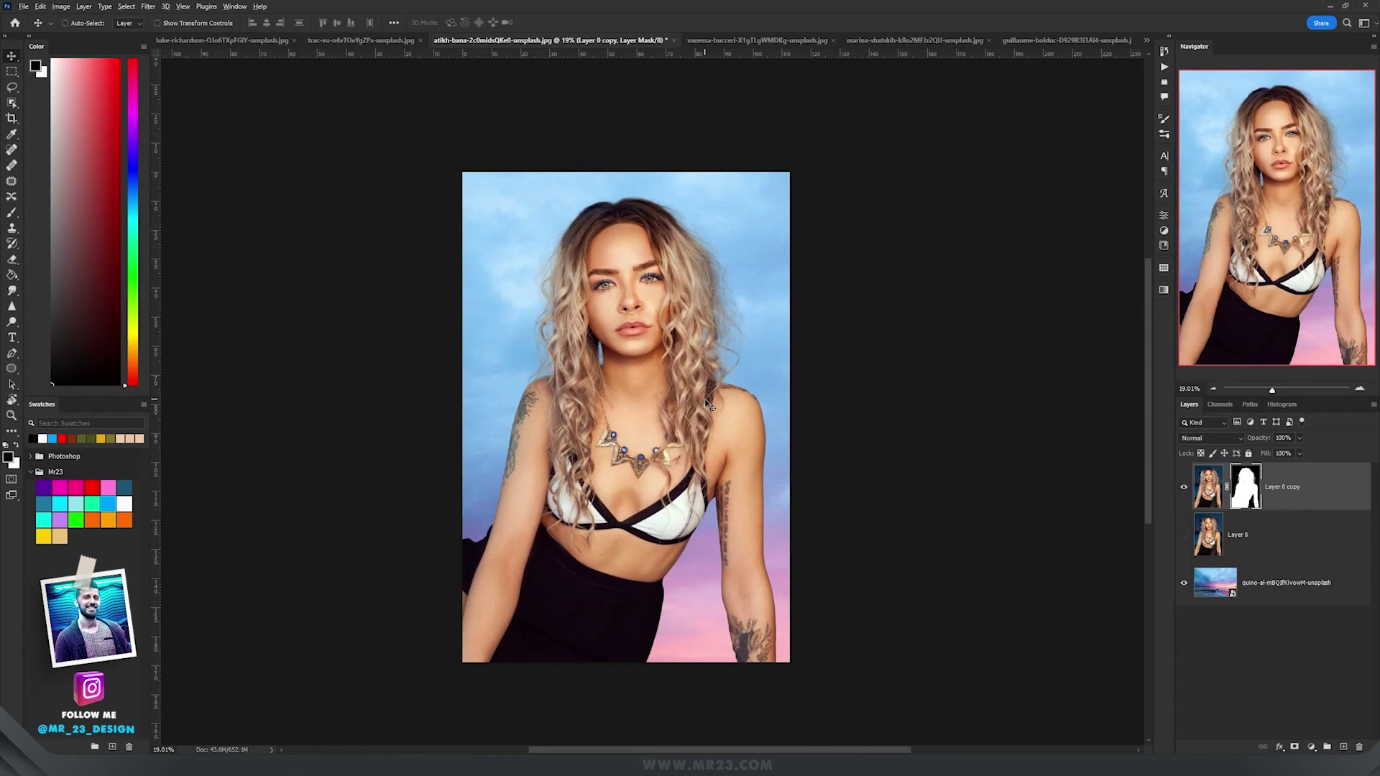
scroll(709, 406, "up", 3)
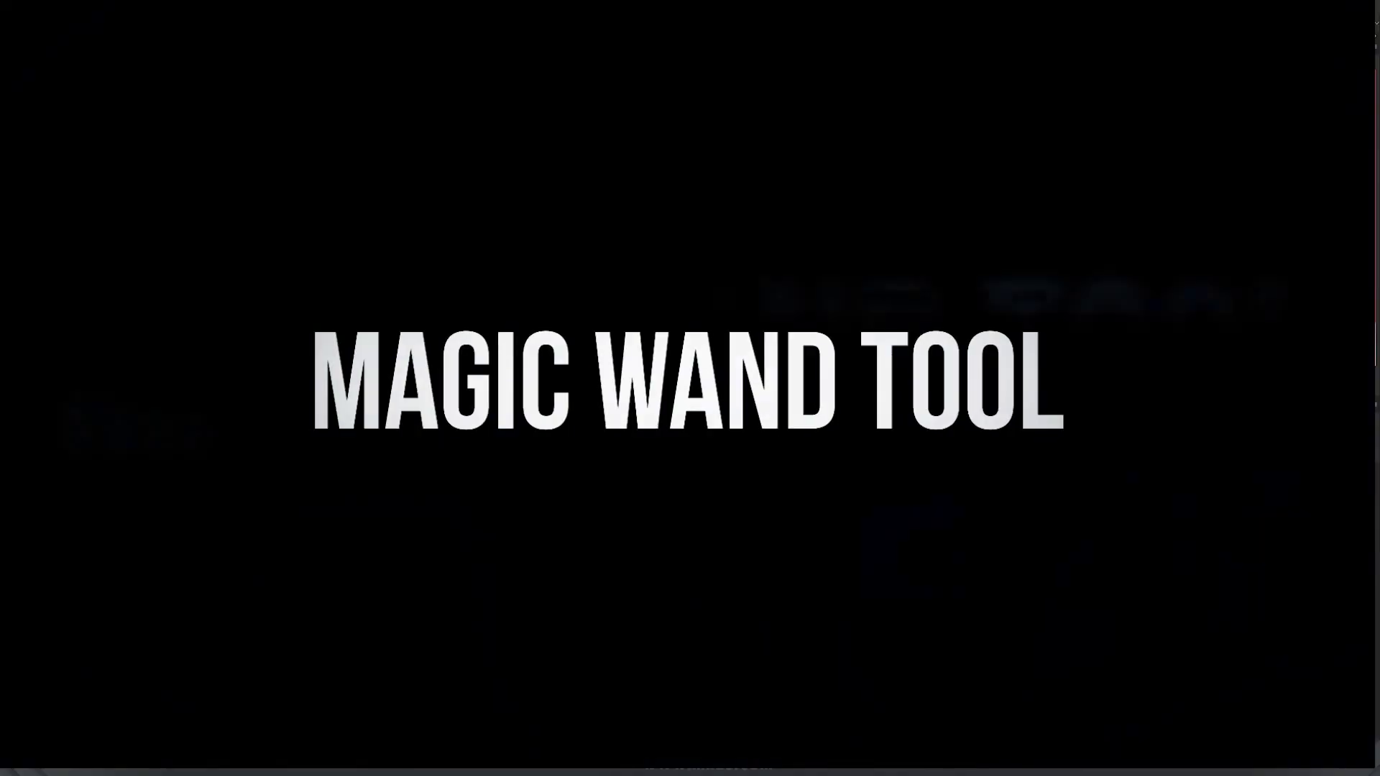
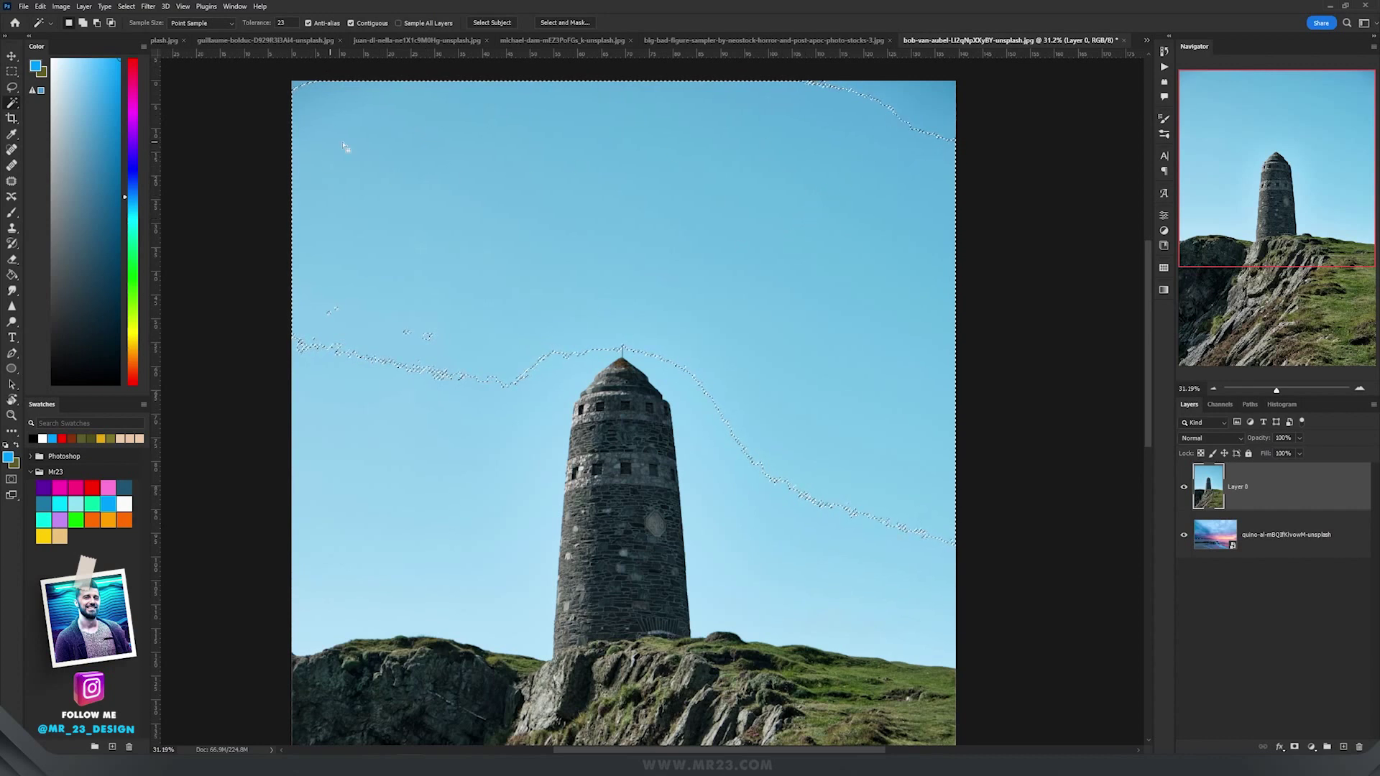
- Add the remaining blue sky areas around the stone tower to the Magic Wand selection
left_click(926, 91, "shift")
left_click(403, 428, "shift")
left_click(734, 616, "shift")
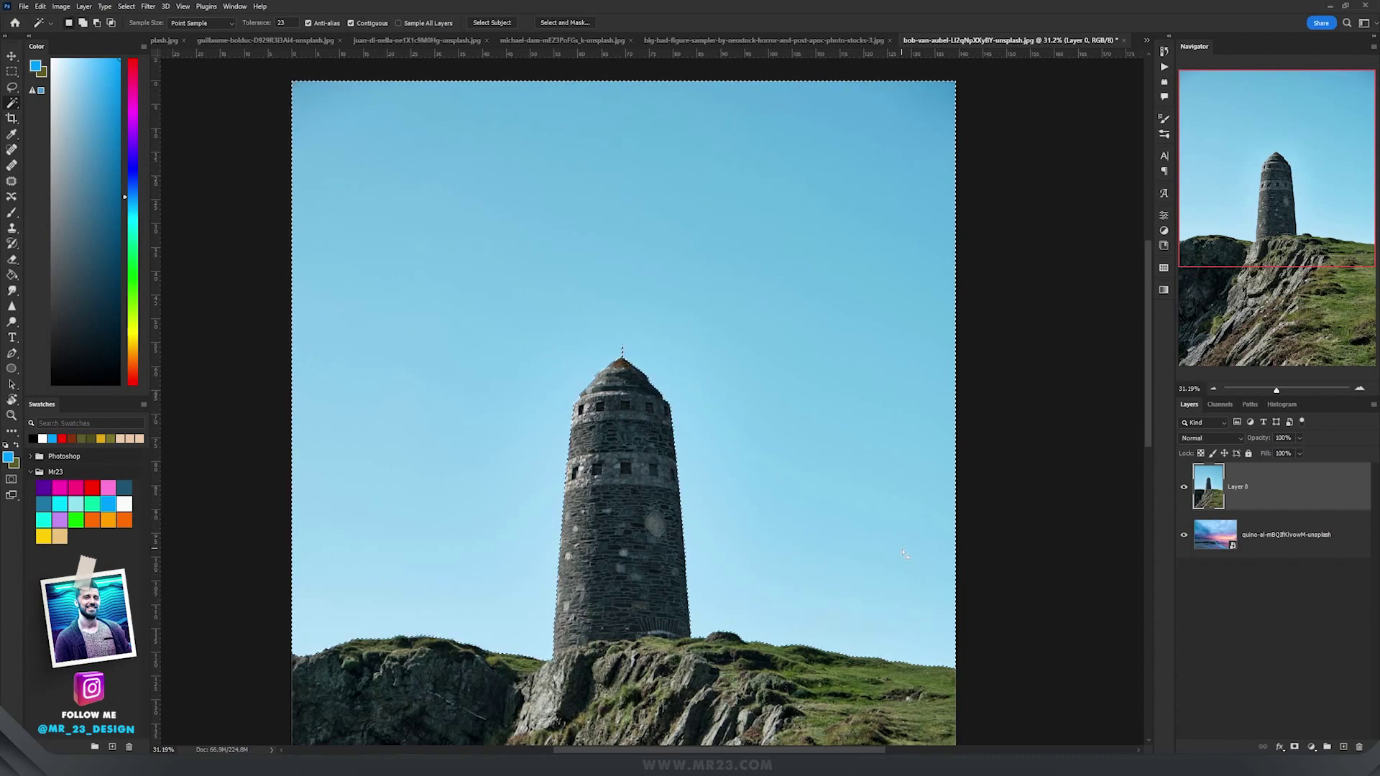
- Try hiding the selected blue sky with an inverted layer mask and check the edges around the tower and hill
left_click(1295, 747, "alt")
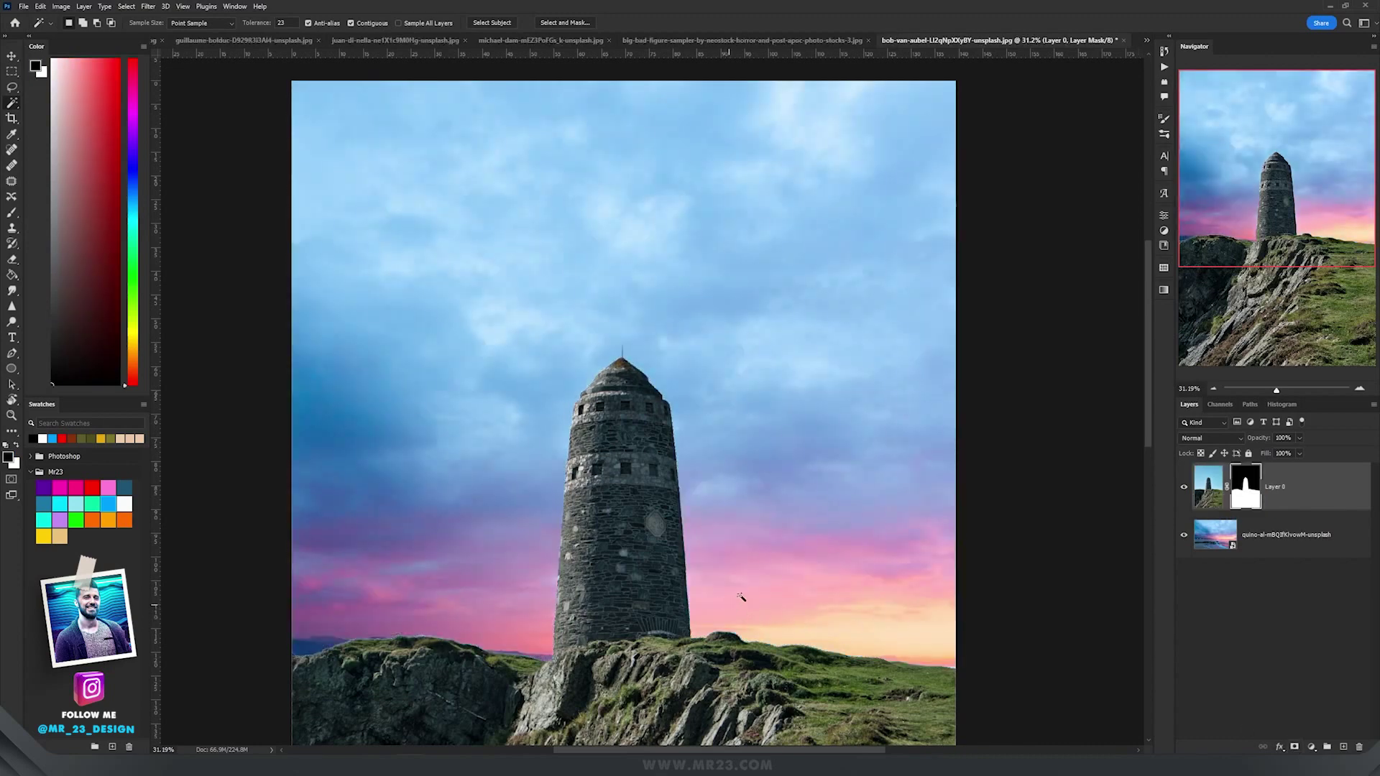
scroll(652, 609, "up", 6)
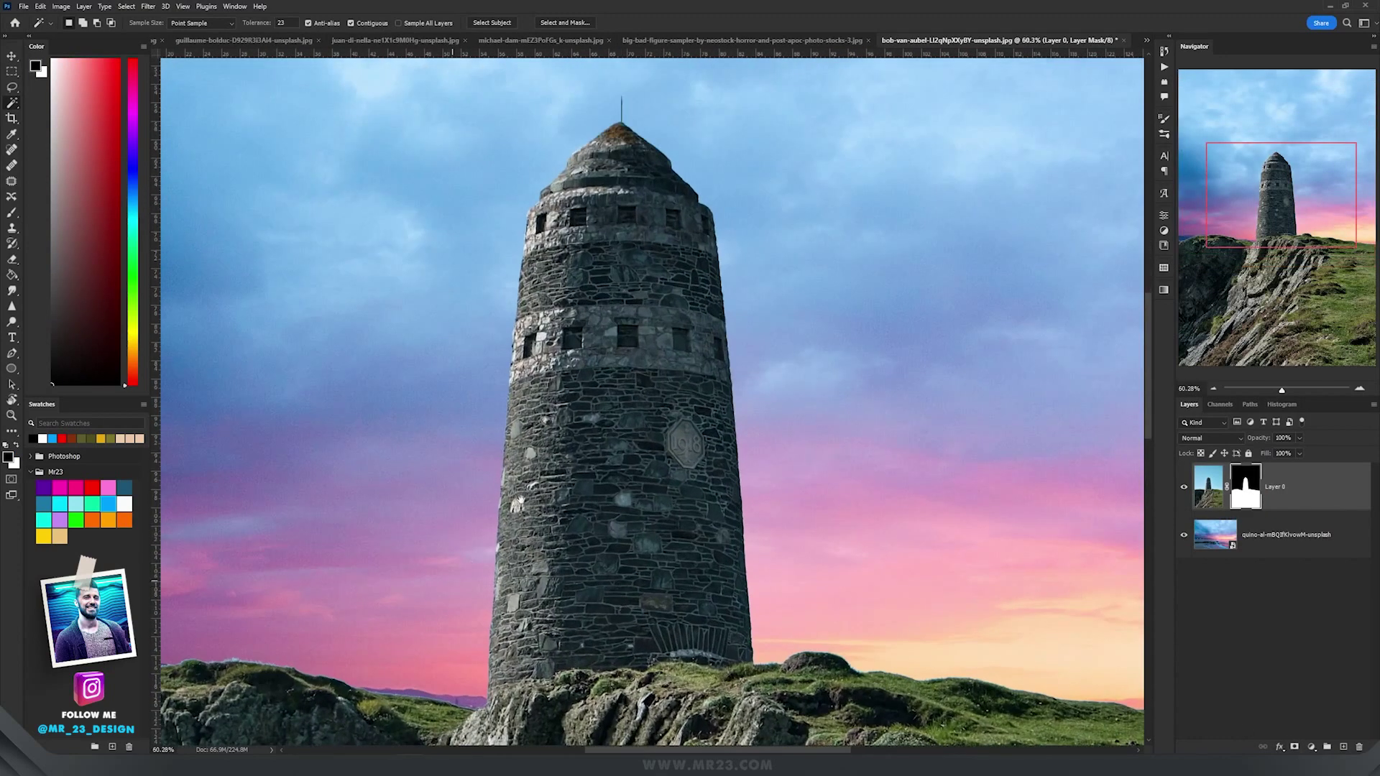
scroll(378, 556, "down", 4)
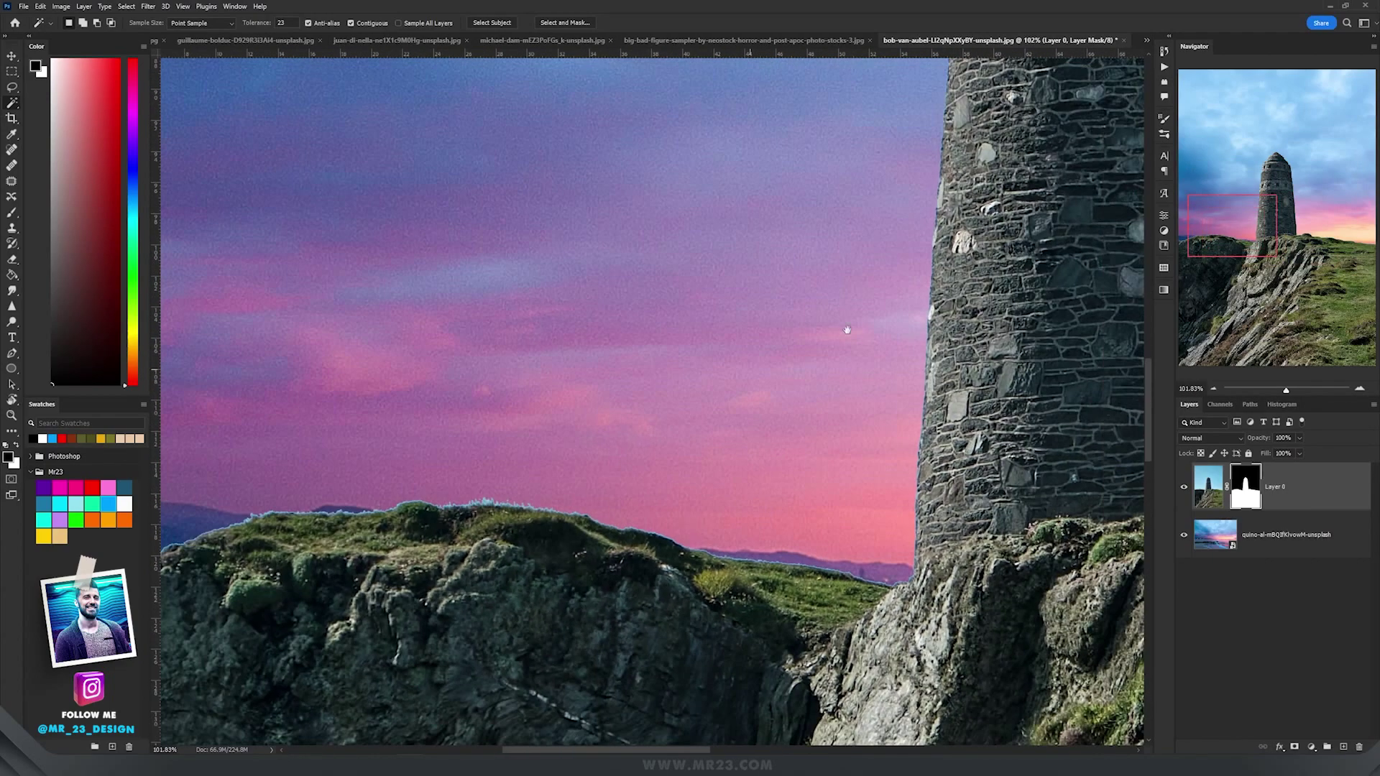
scroll(698, 303, "up", 2)
scroll(727, 308, "down", 5)
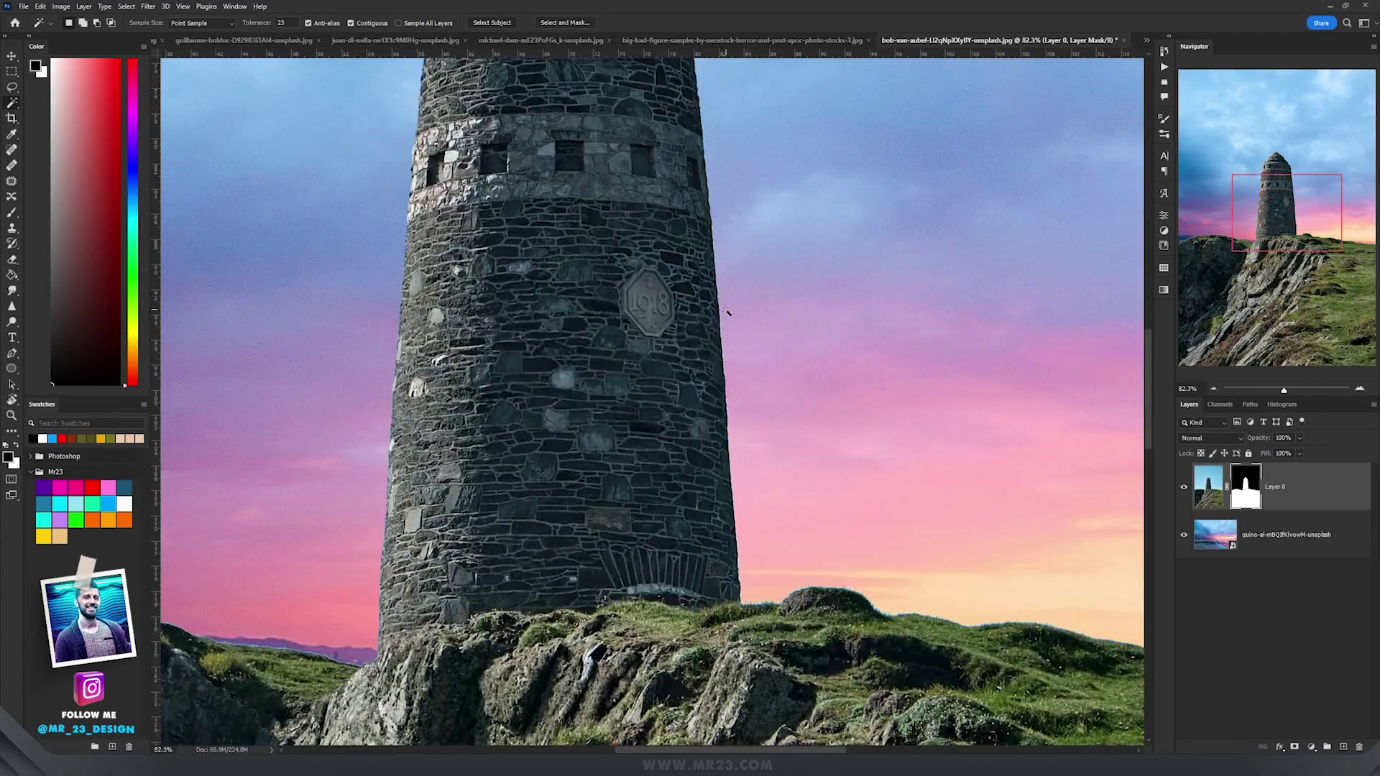
scroll(768, 466, "up", 1)
scroll(768, 465, "down", 2)
scroll(759, 410, "up", 1)
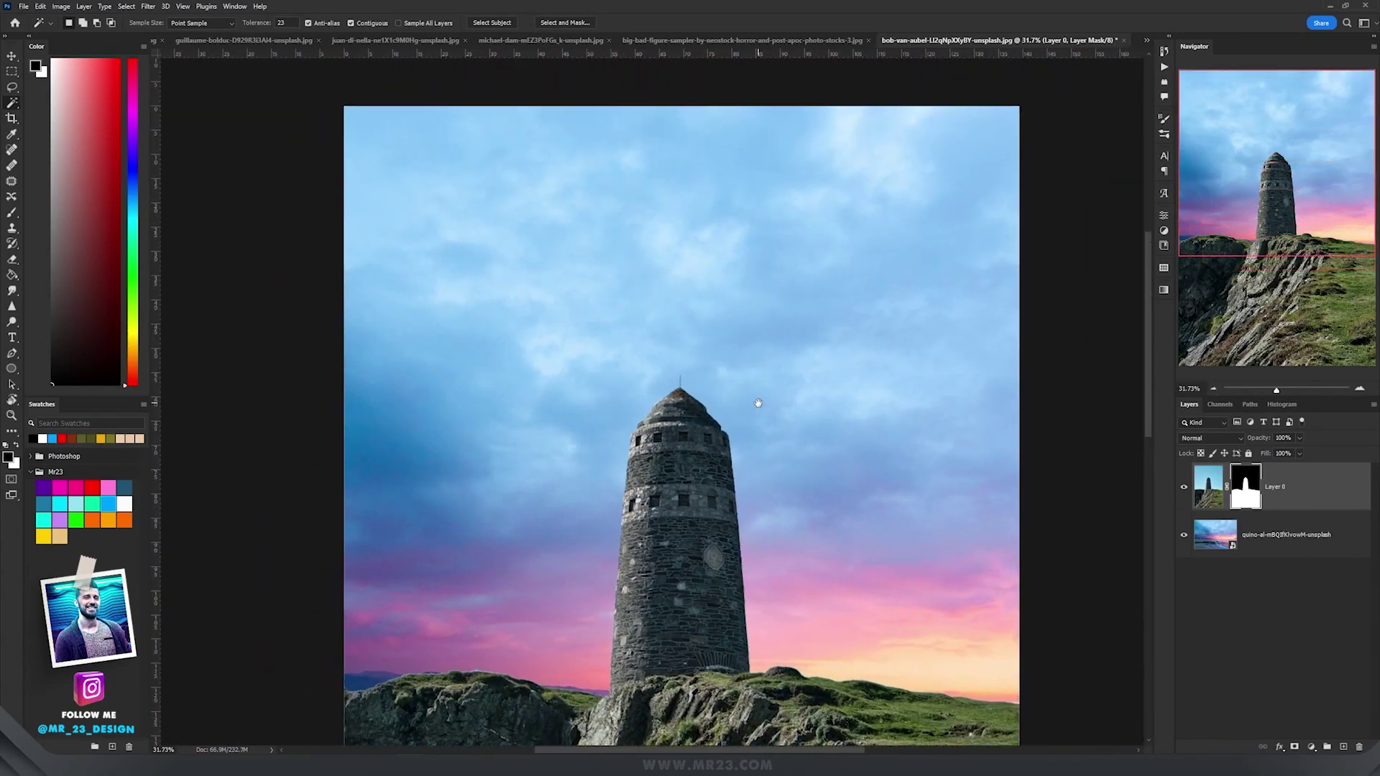
key("ctrl+z")
key("ctrl+d")
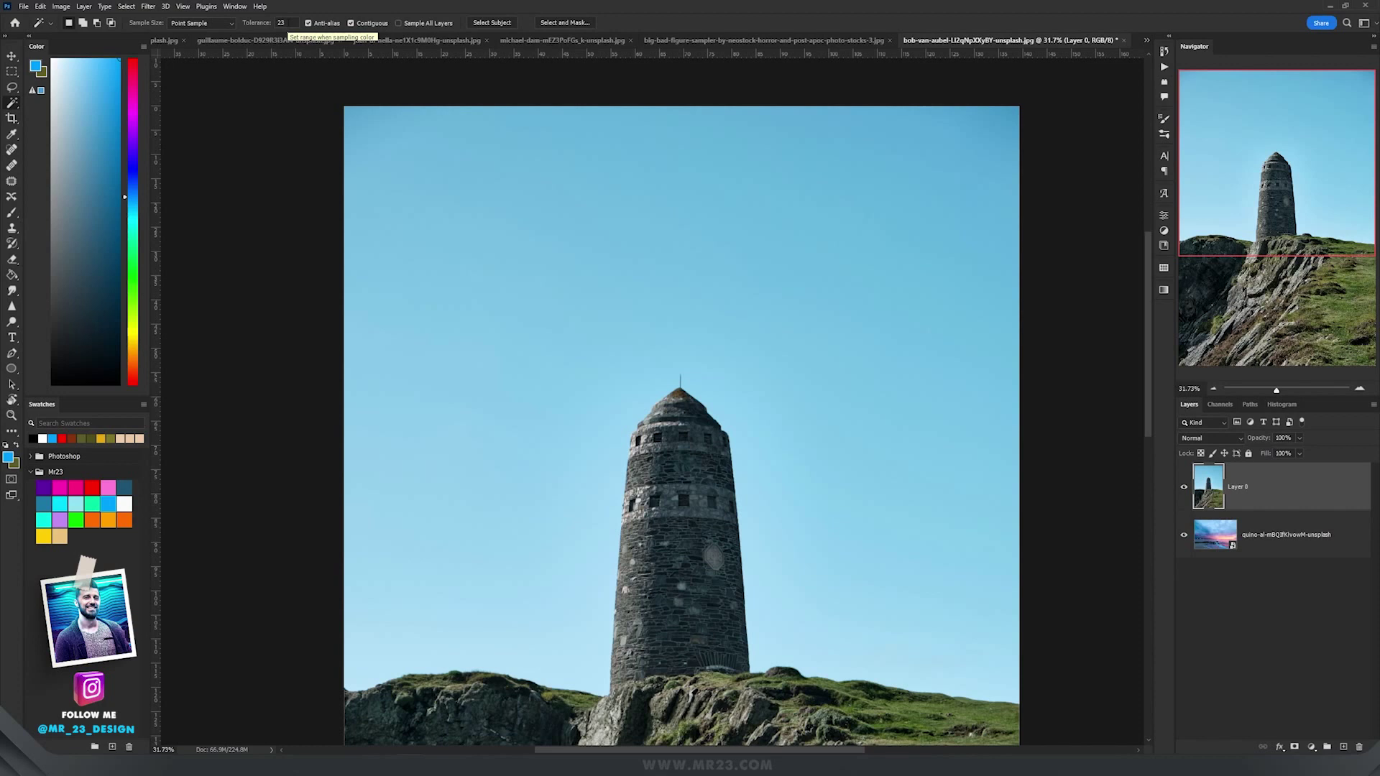
- Set the Magic Wand tolerance to 76 and select the whole blue sky around the stone tower
left_click(281, 22)
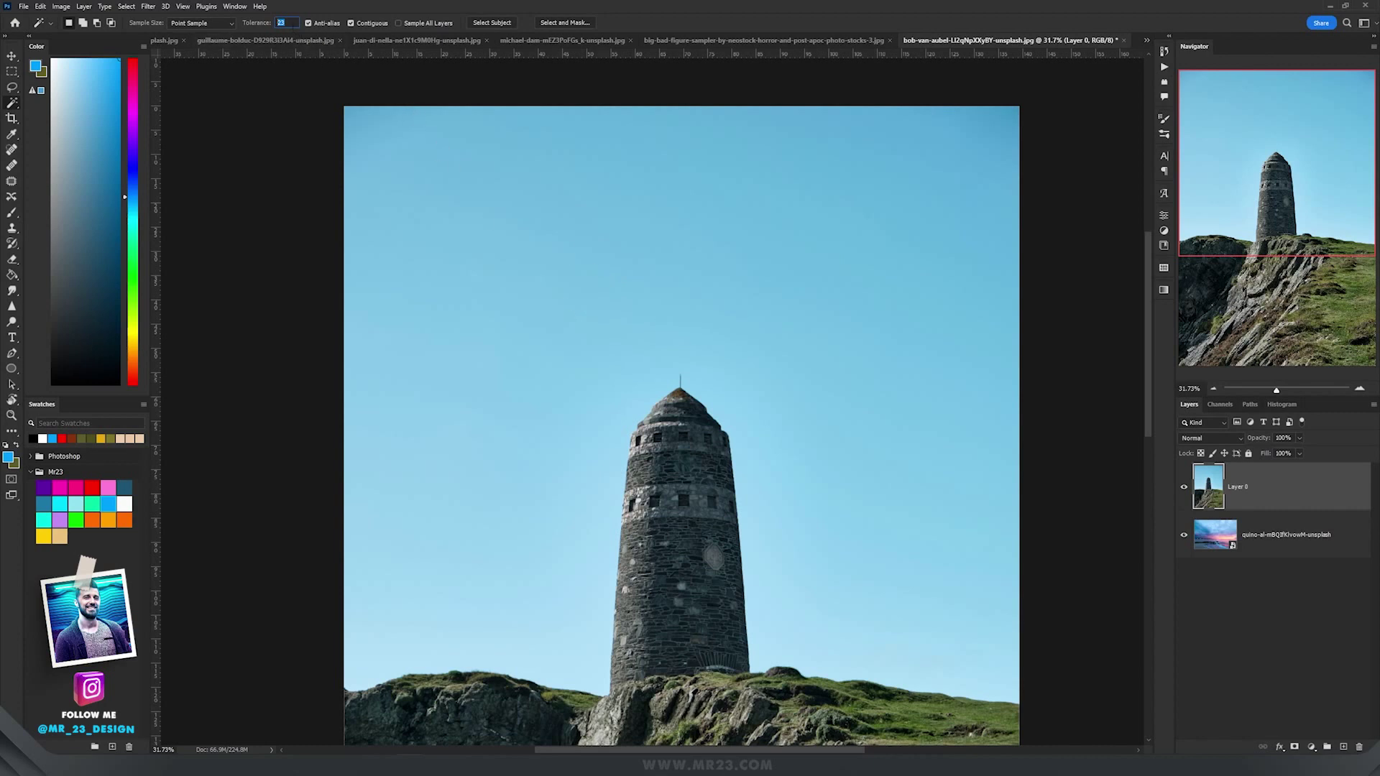
type("76")
left_click(490, 186)
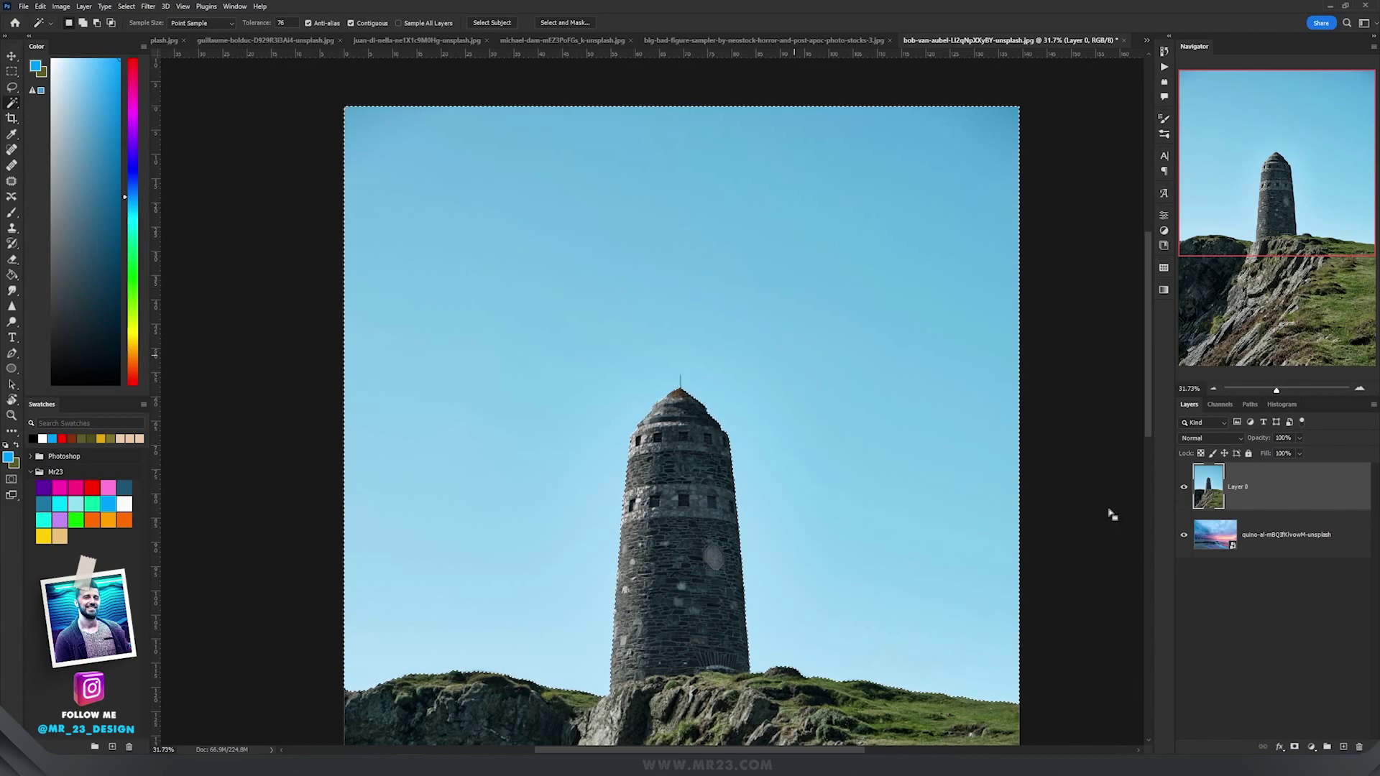
- Hide the selected sky with an inverted layer mask on the tower layer and feather the mask by 0.8 px
left_click(1295, 747, "alt")
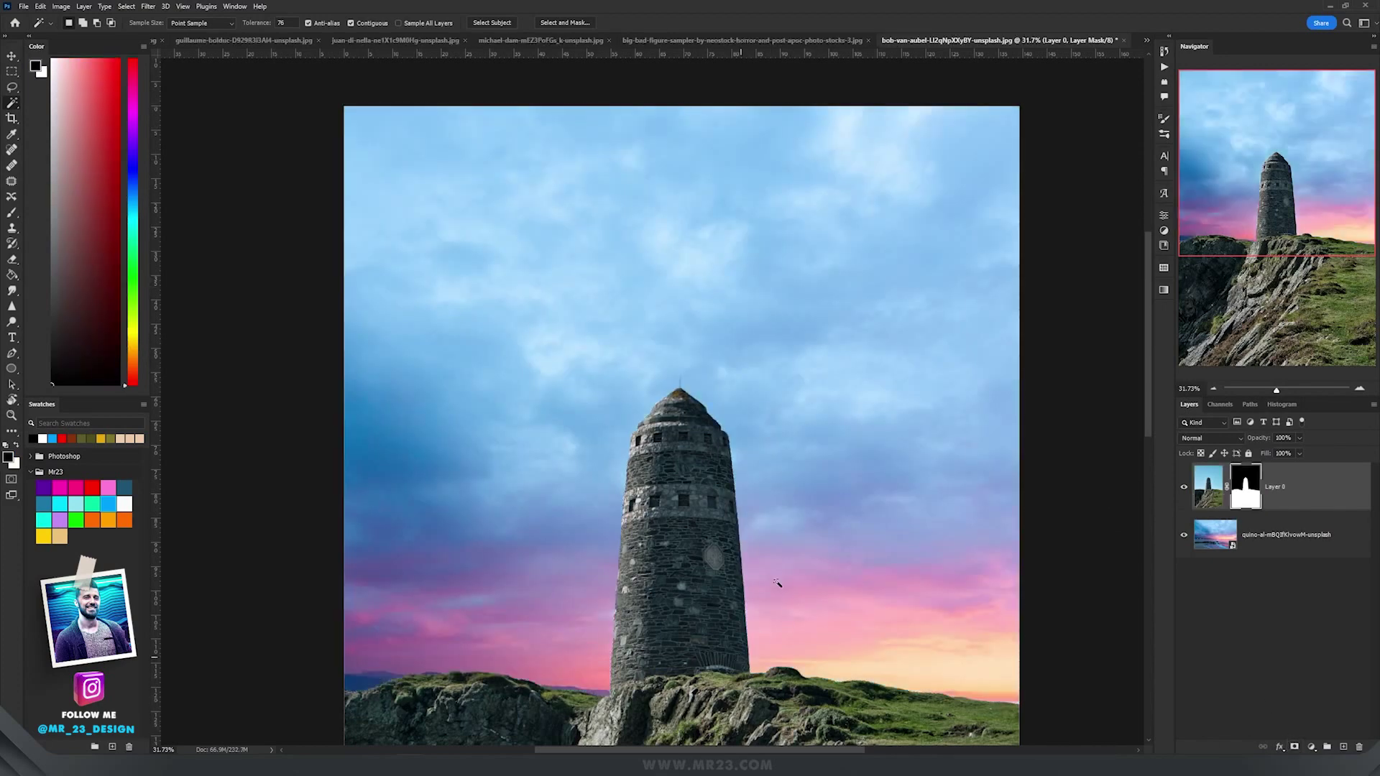
scroll(776, 584, "up", 8)
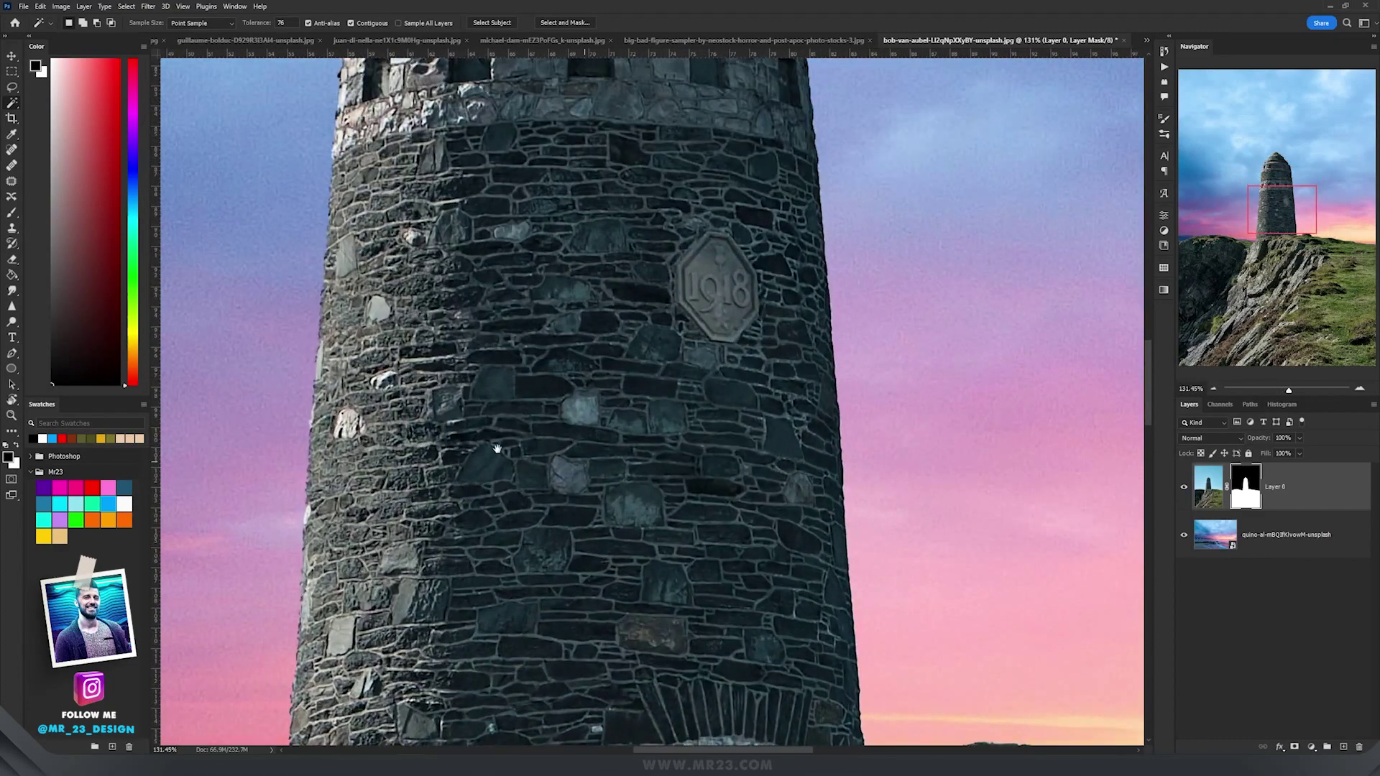
left_click_drag(497, 449, 1028, 302)
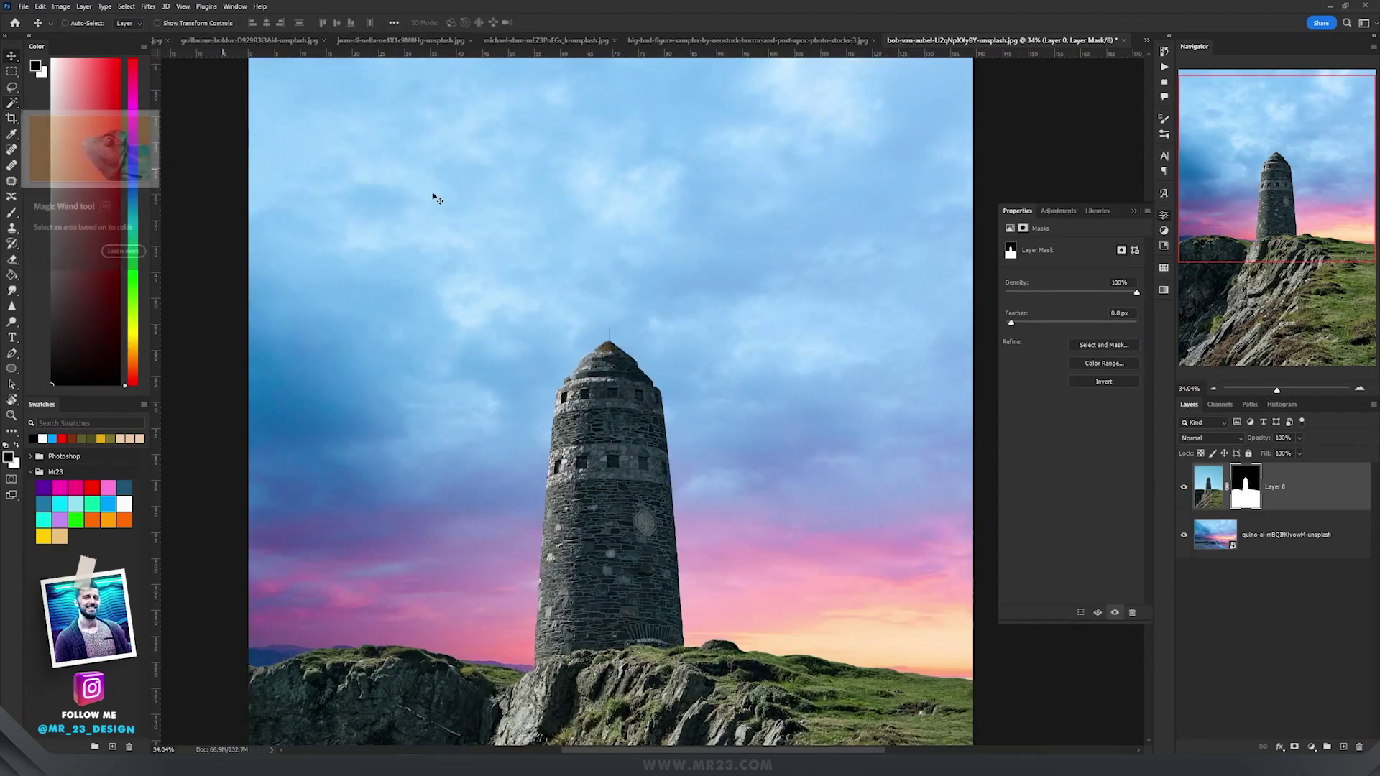
left_click_drag(648, 348, 639, 388)
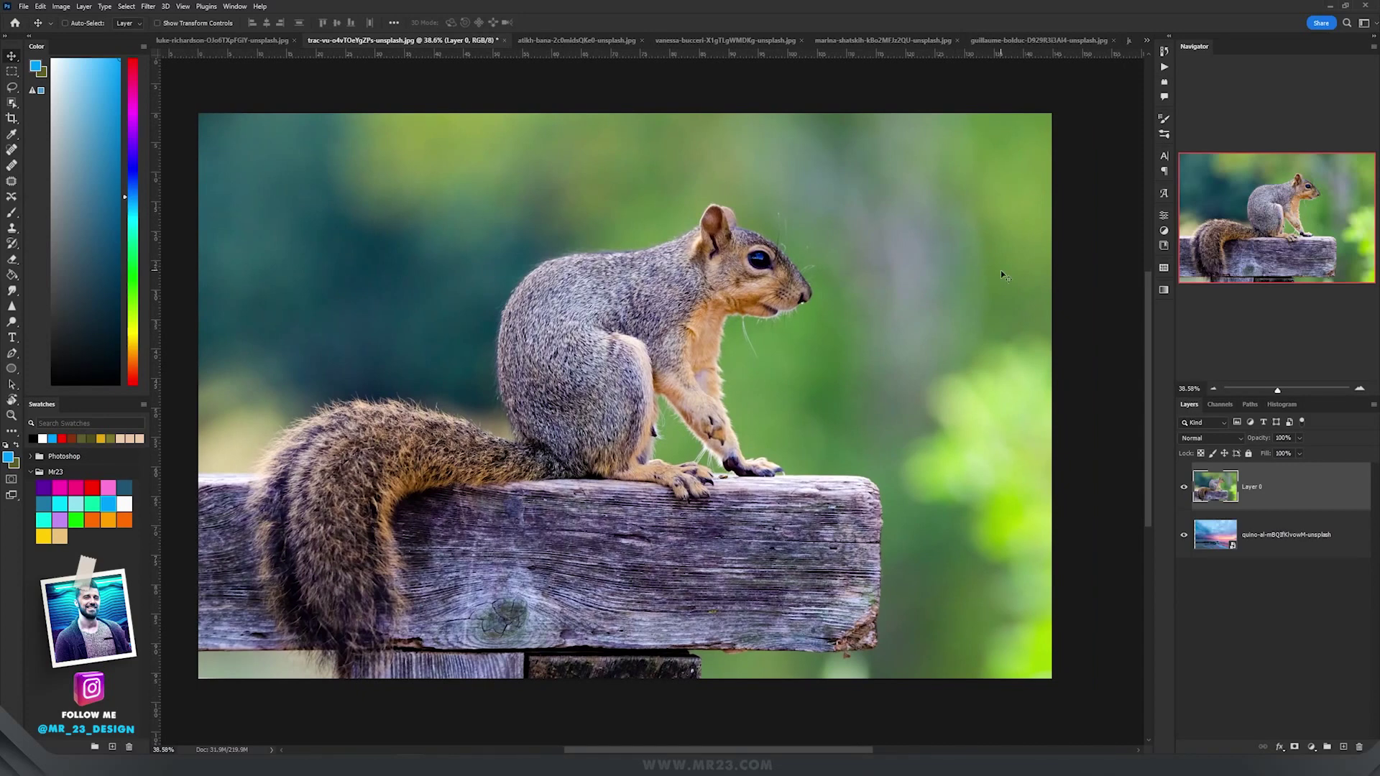
- Run Focus Area on the squirrel photo and set its preview to On Layers
left_click_drag(964, 271, 918, 287)
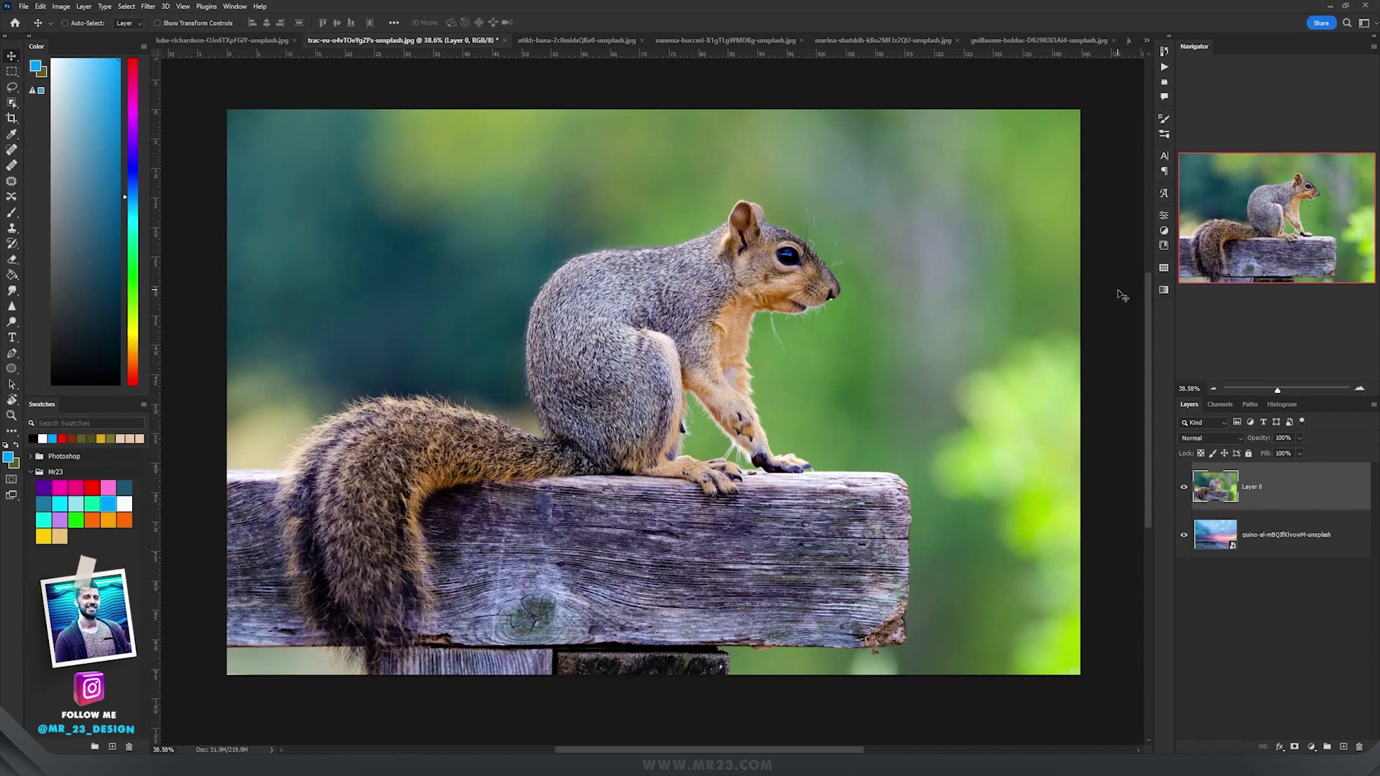
left_click(135, 6)
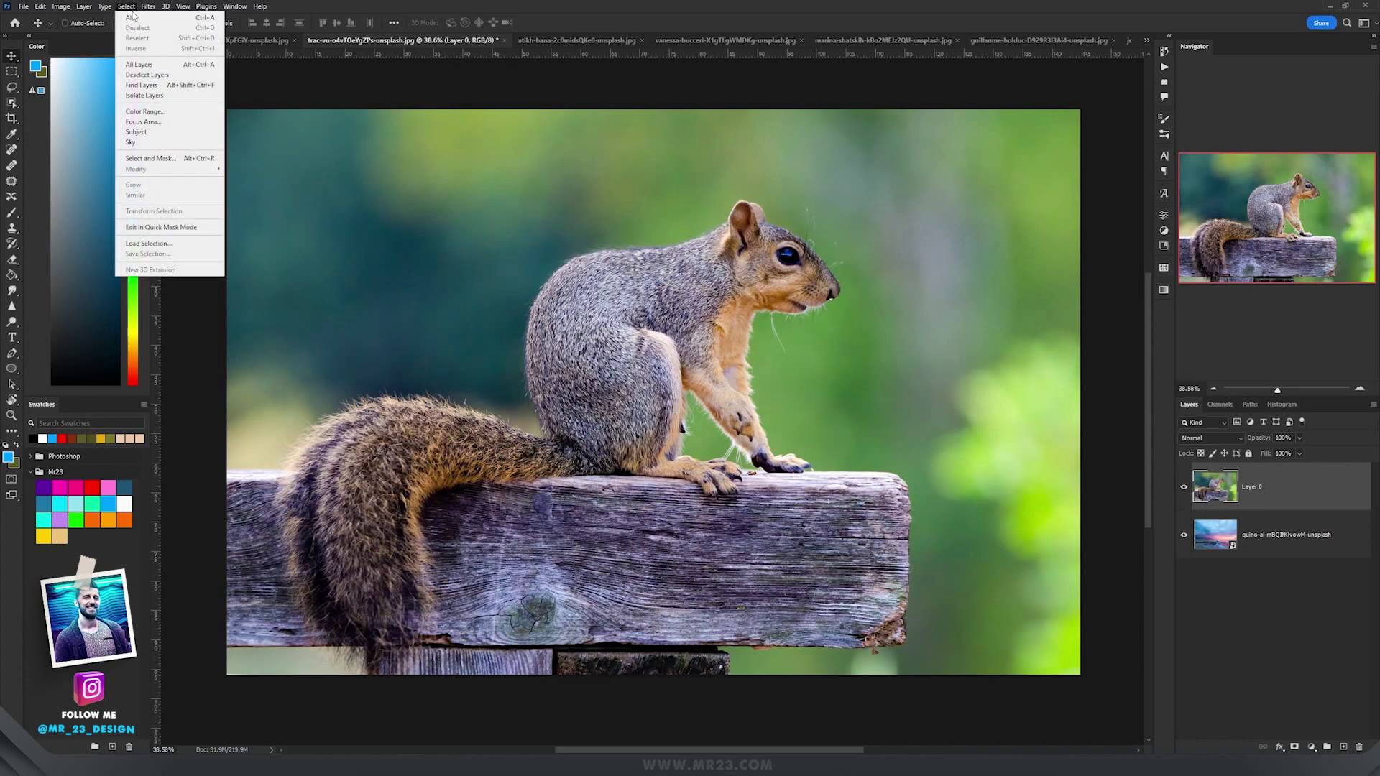
left_click(144, 121)
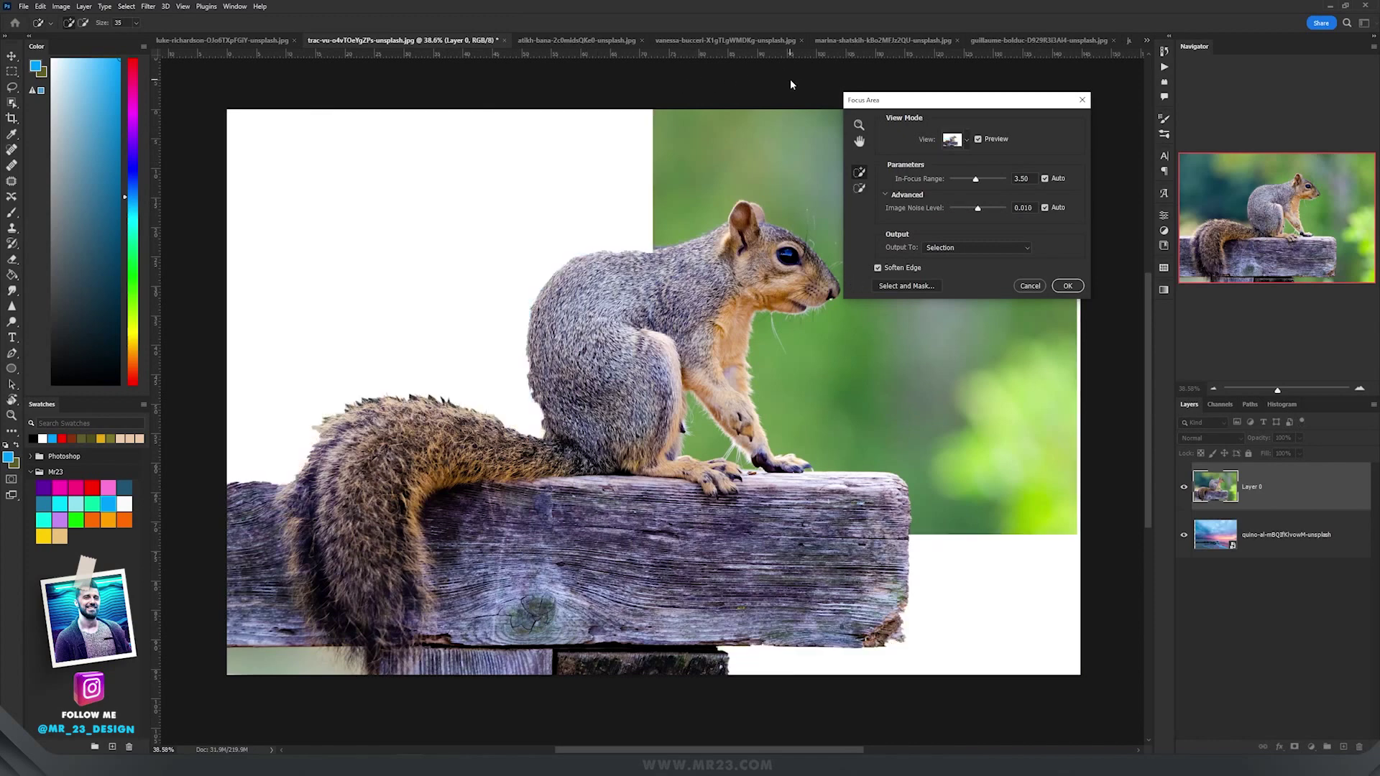
scroll(782, 216, "up", 2)
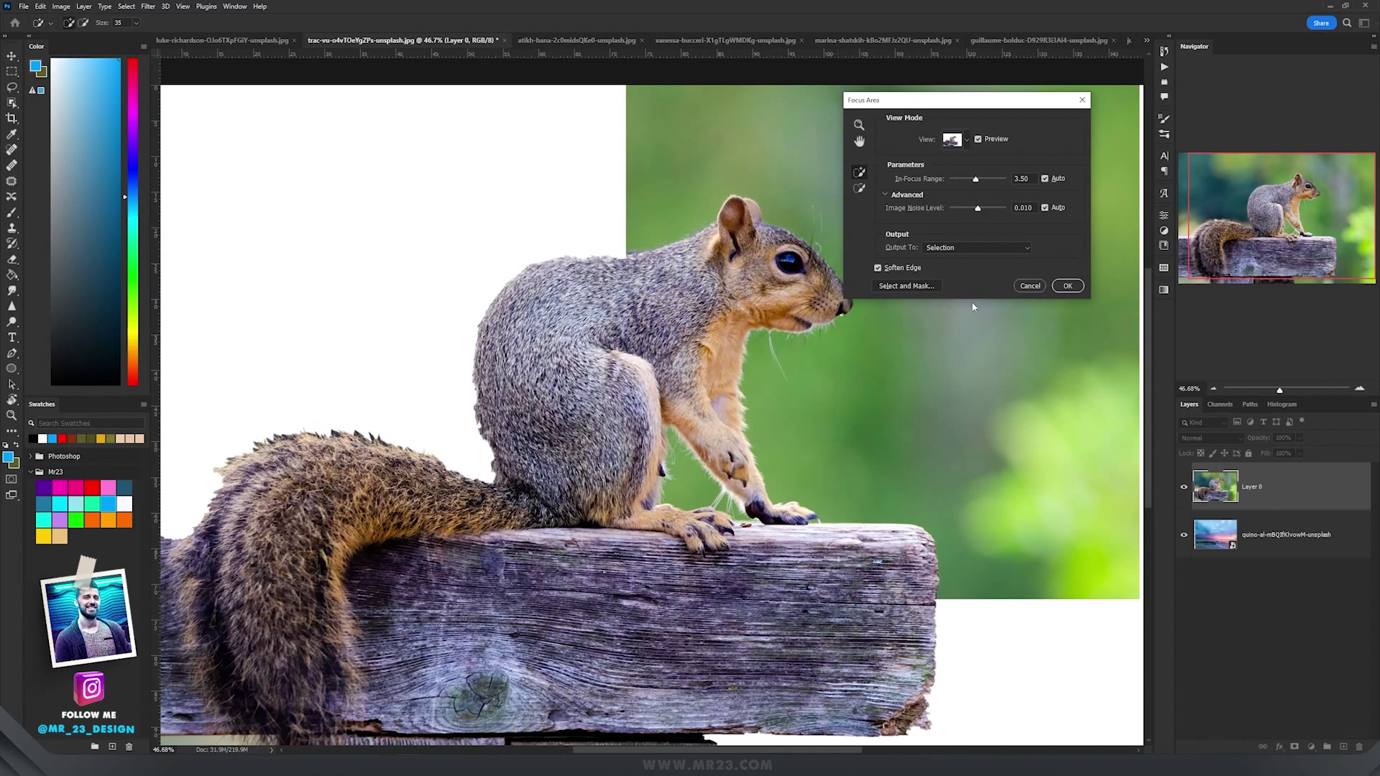
left_click(965, 144)
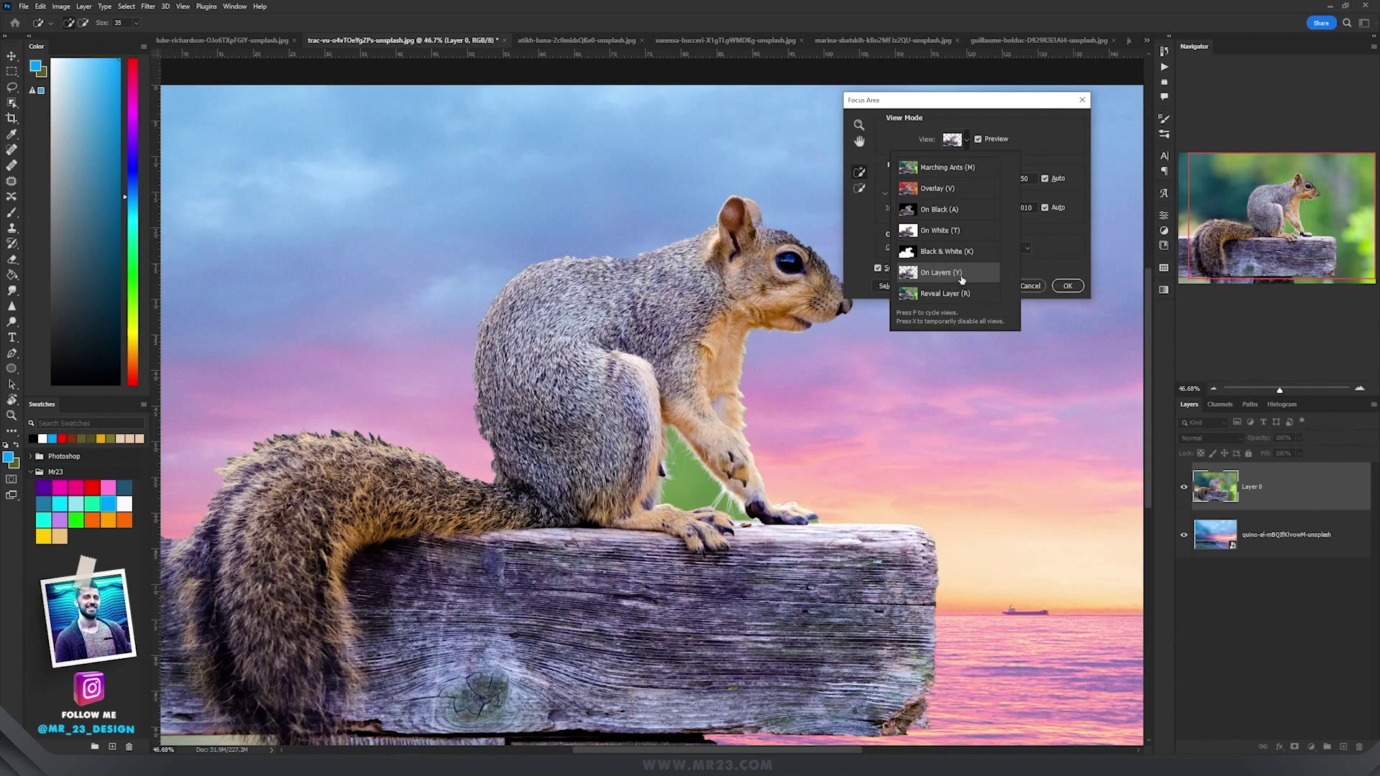
left_click(1056, 252)
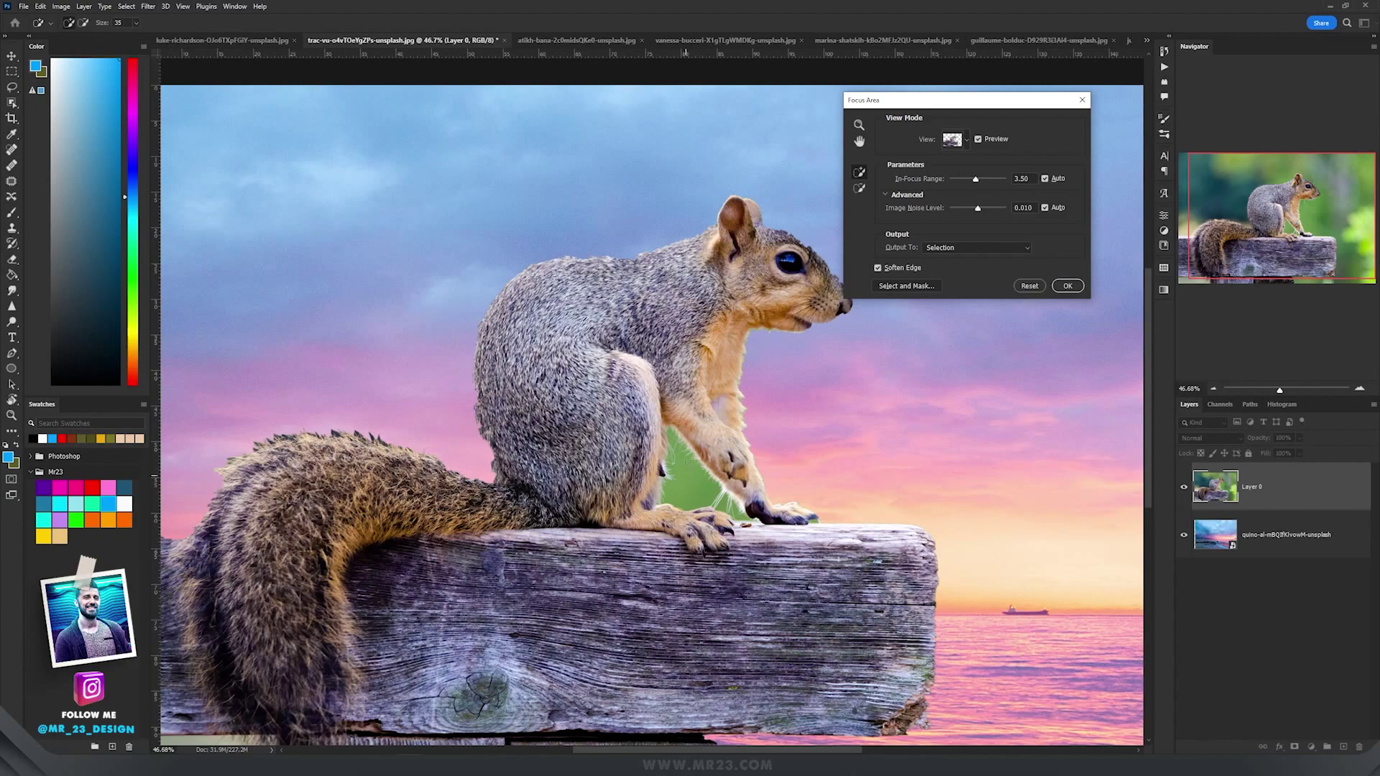
- Subtract the green background between the squirrel's legs from the Focus Area result and turn the selection into a layer mask
scroll(689, 476, "up", 5)
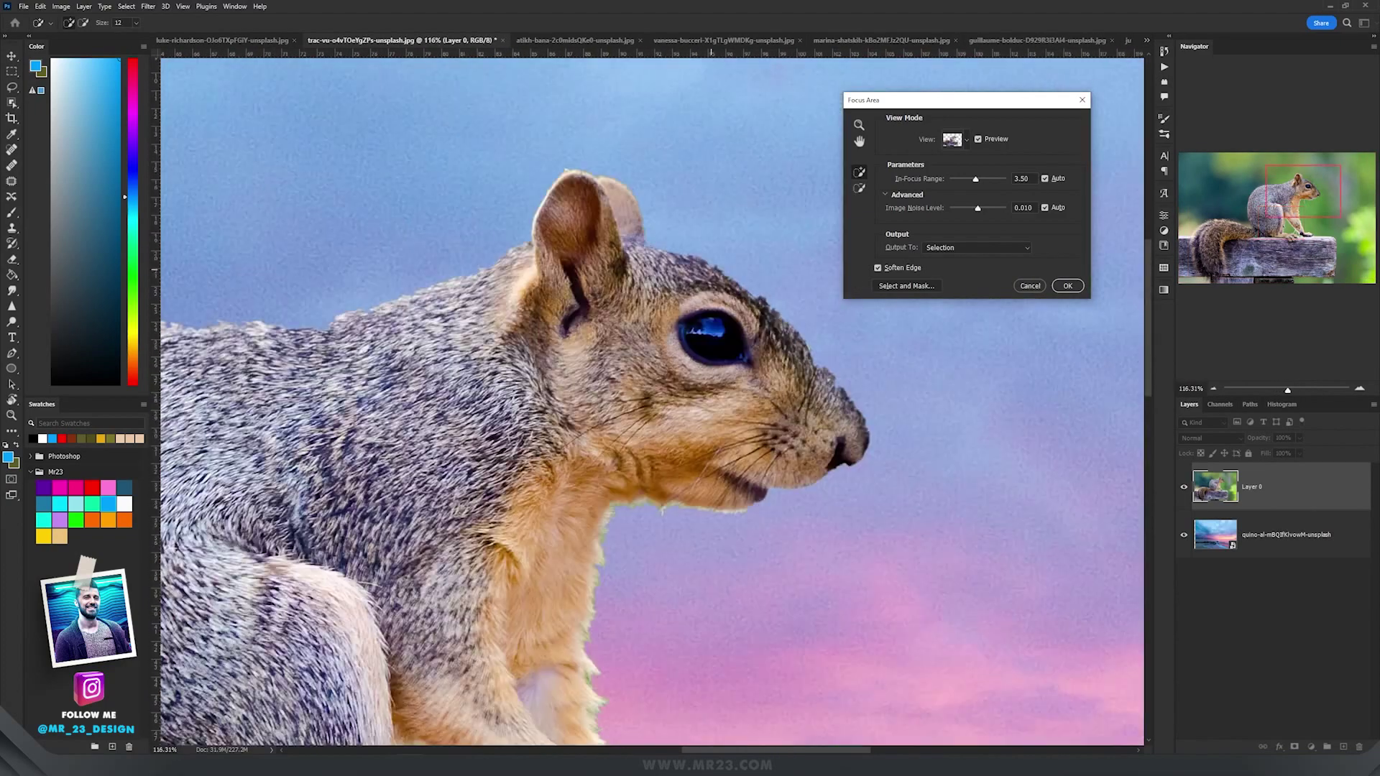
scroll(524, 383, "down", 6)
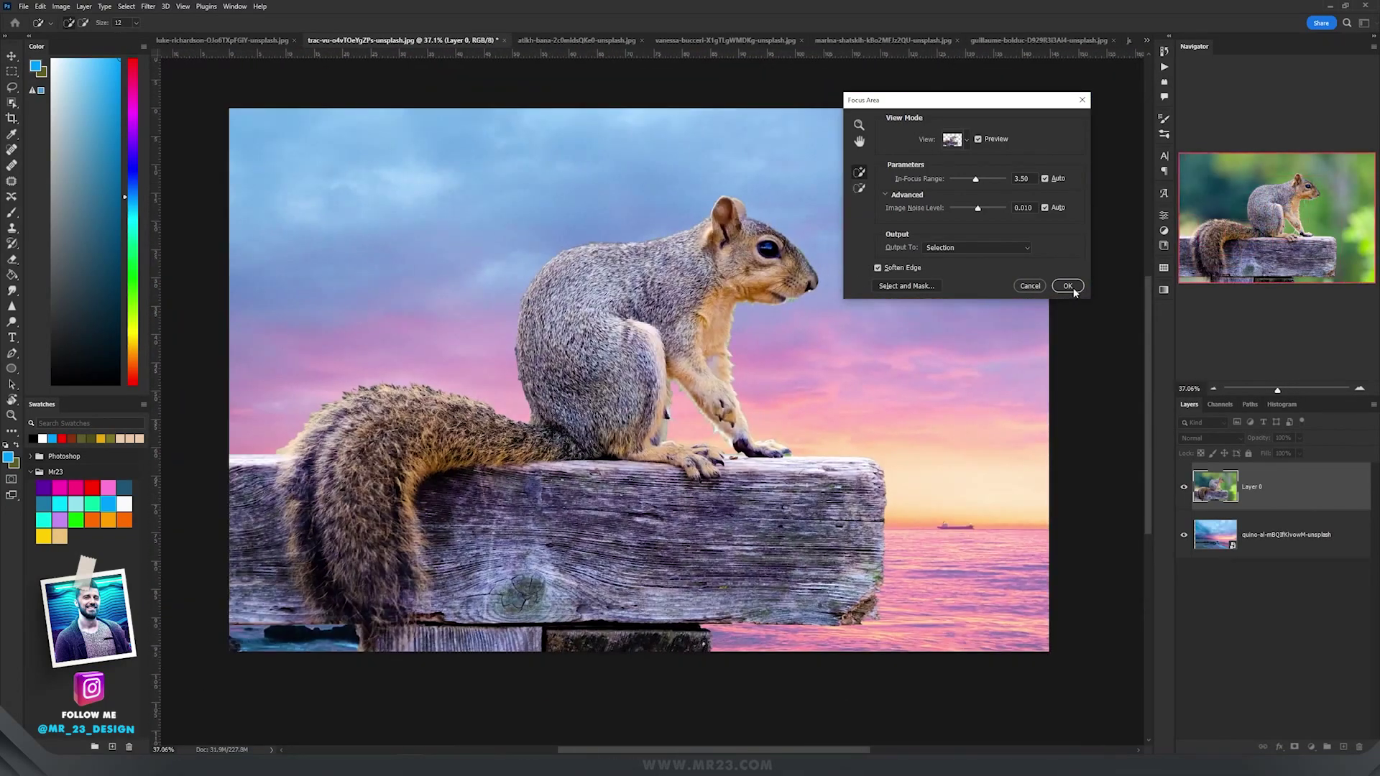
left_click(1069, 286)
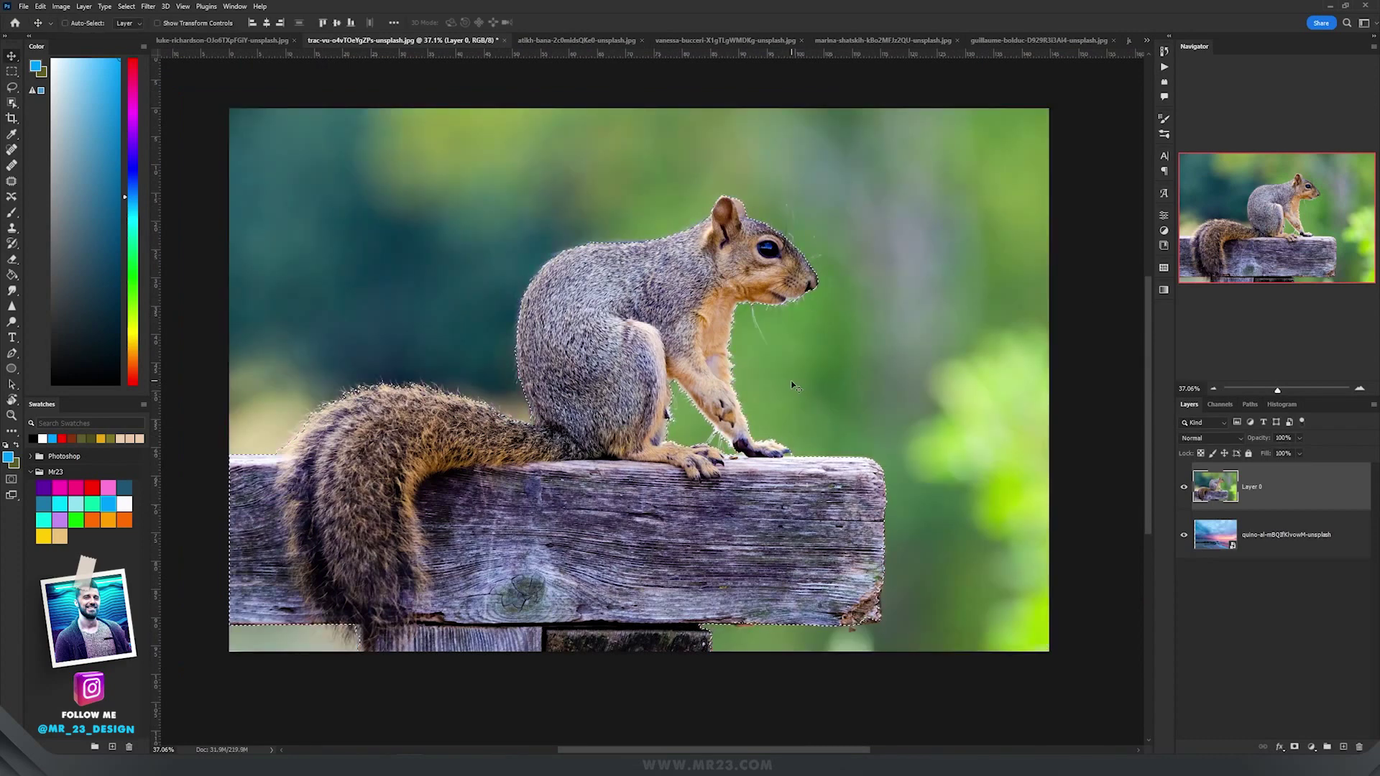
left_click(1295, 747)
scroll(685, 364, "up", 3)
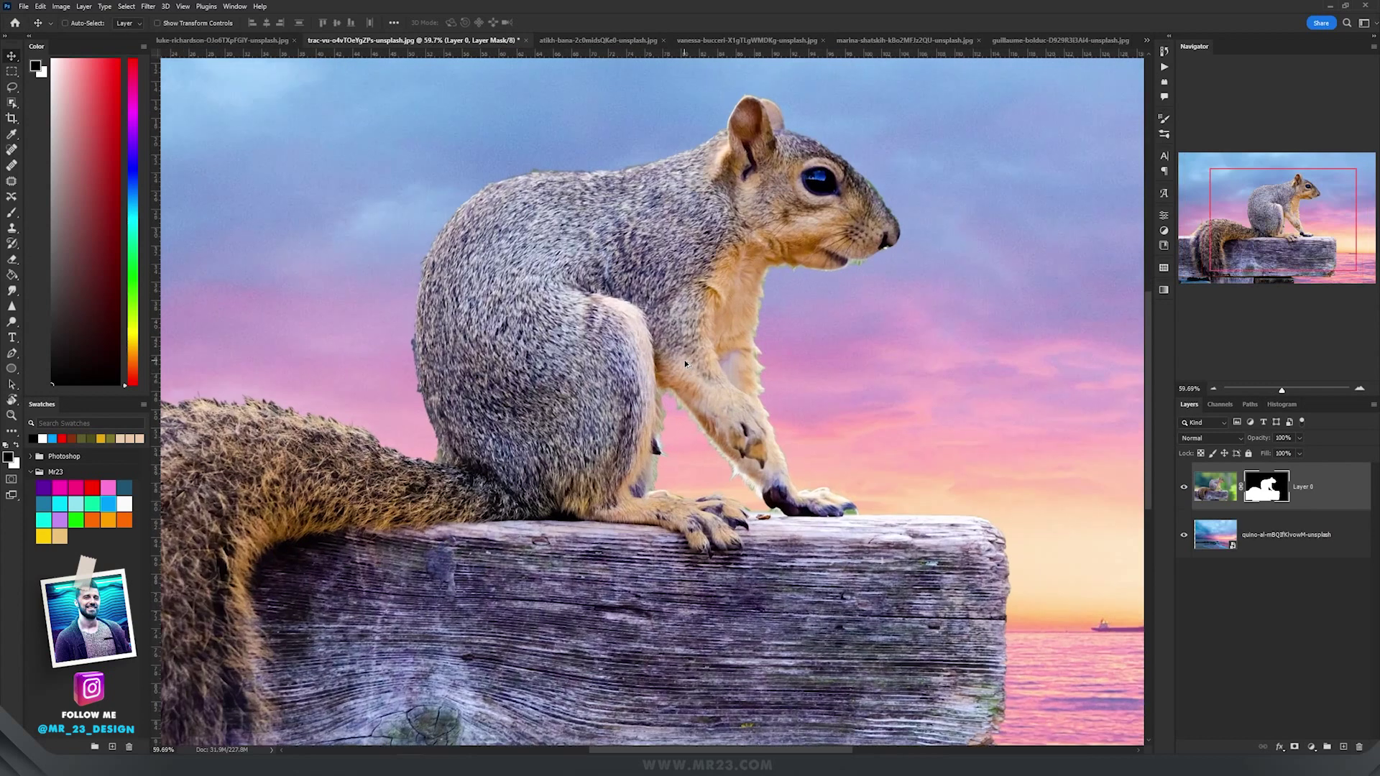
- Refine the fur edge along the squirrel's chest in Select and Mask and output it to a new layer with layer mask
double_click(1260, 491)
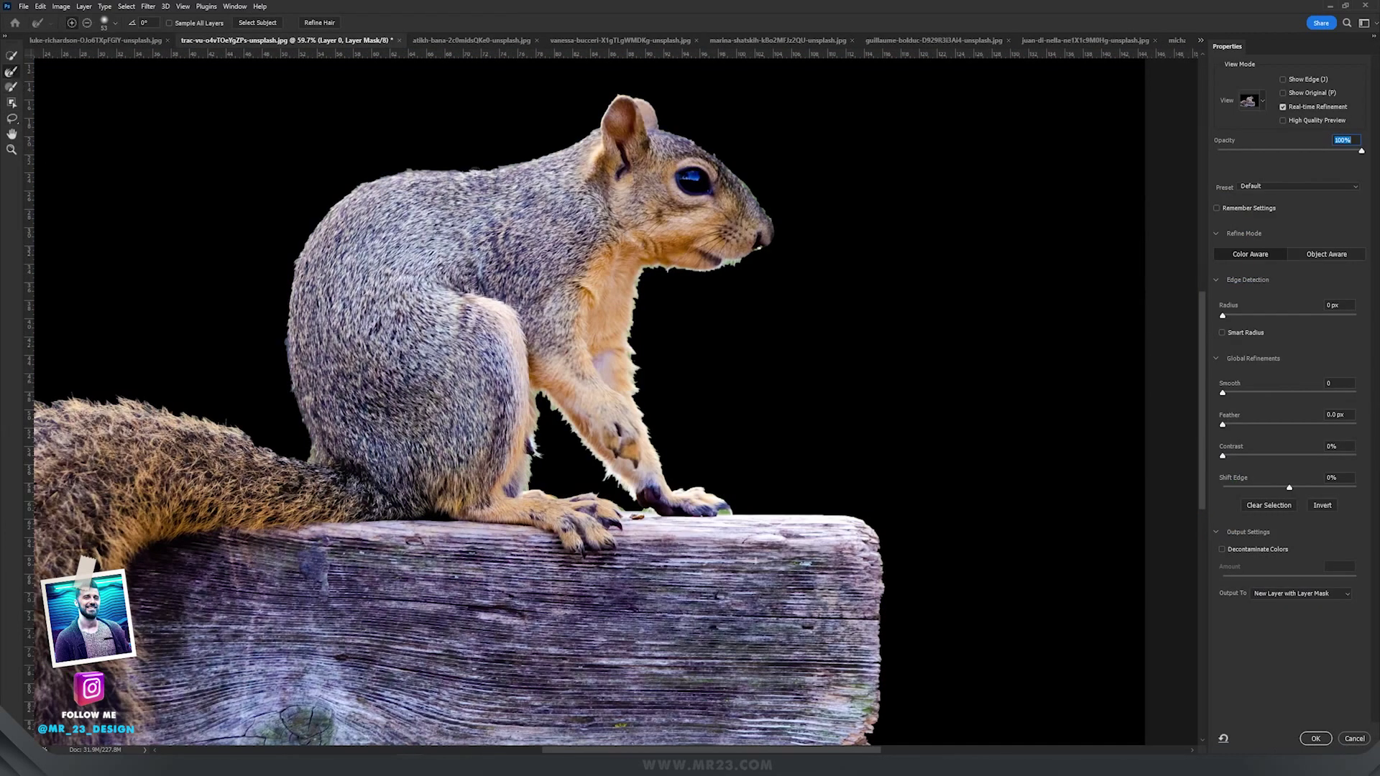
left_click_drag(641, 279, 636, 395)
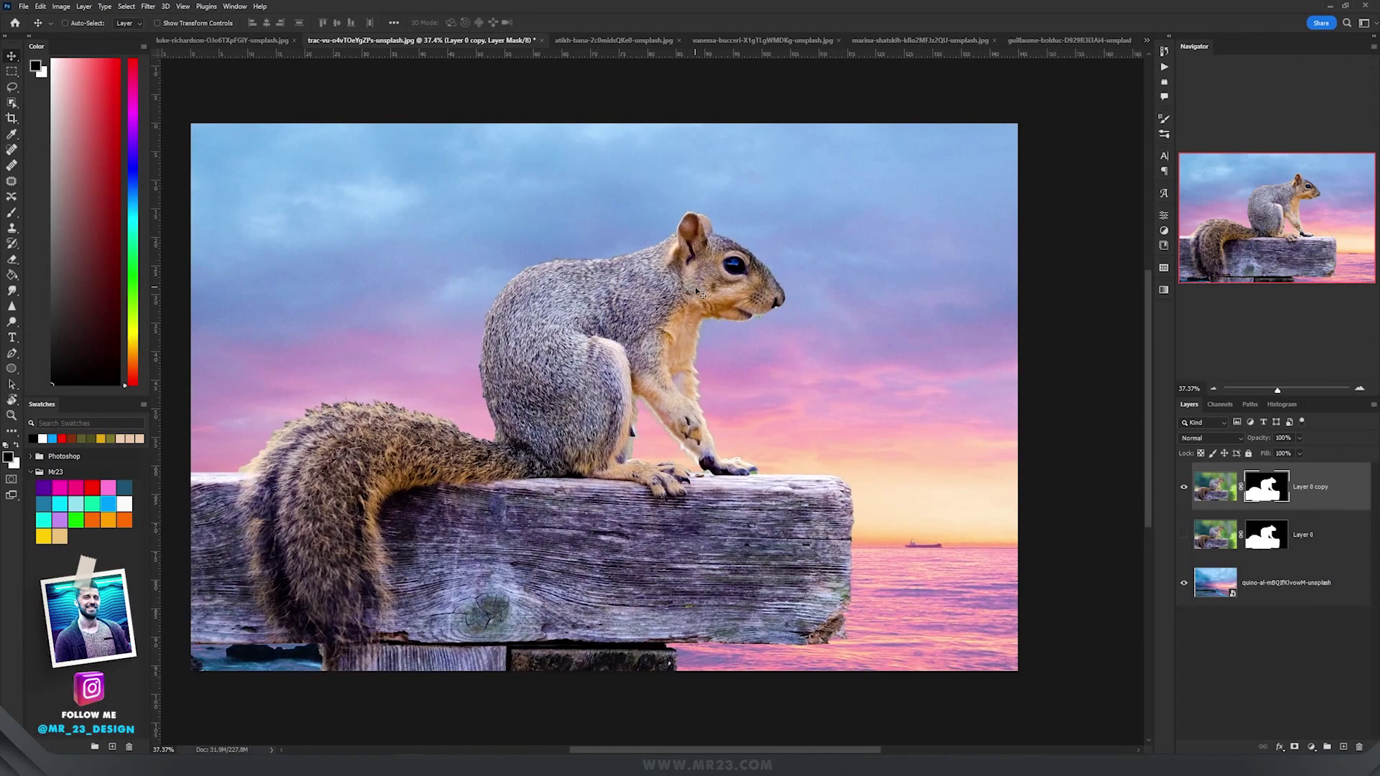
scroll(696, 286, "up", 2)
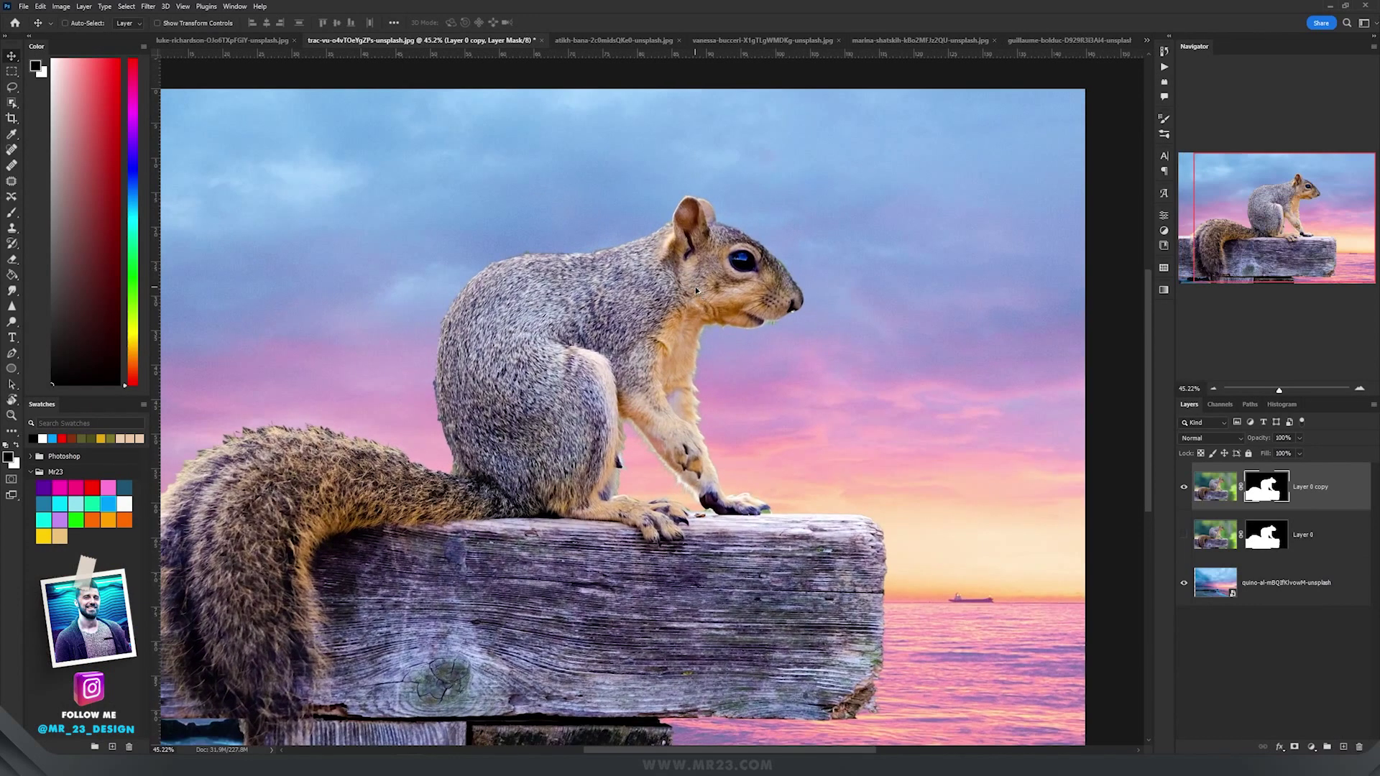
scroll(696, 290, "down", 2)
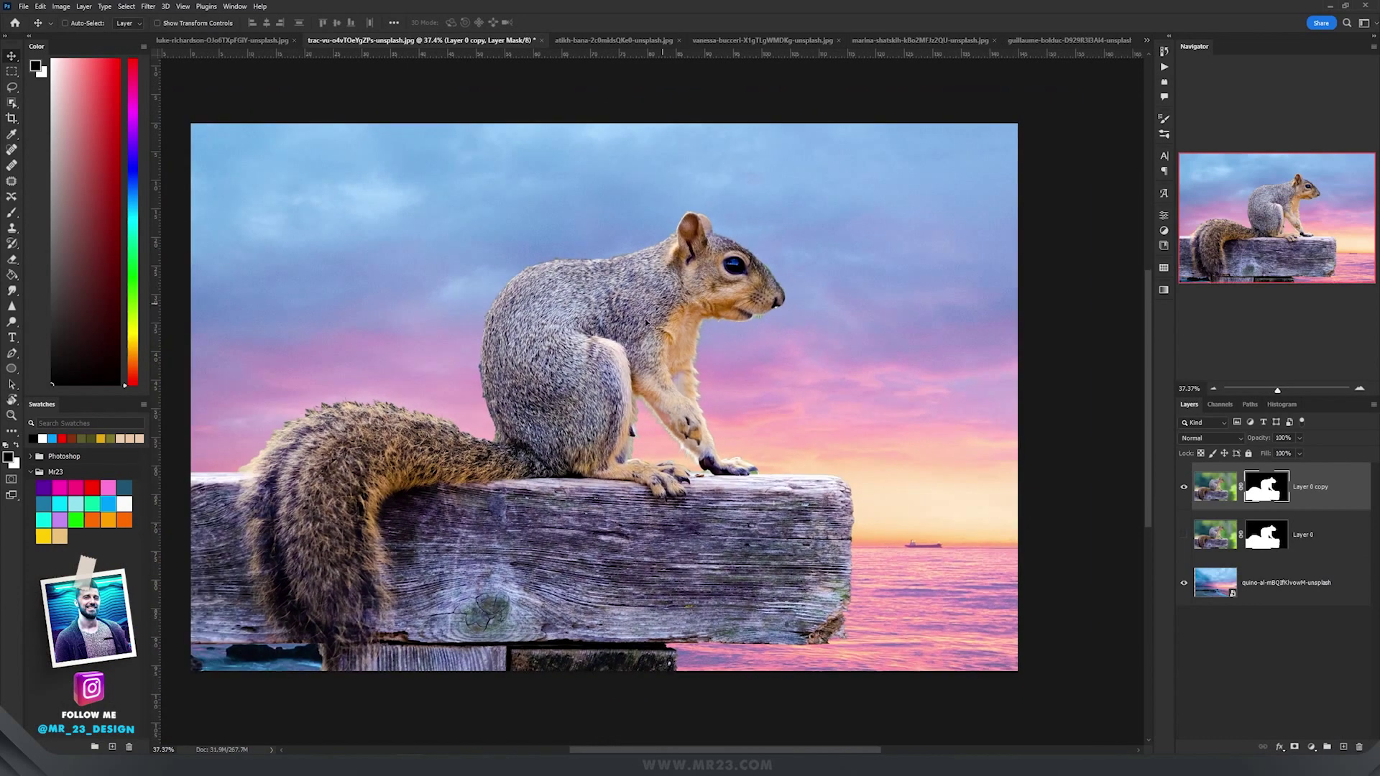
left_click_drag(645, 318, 676, 341)
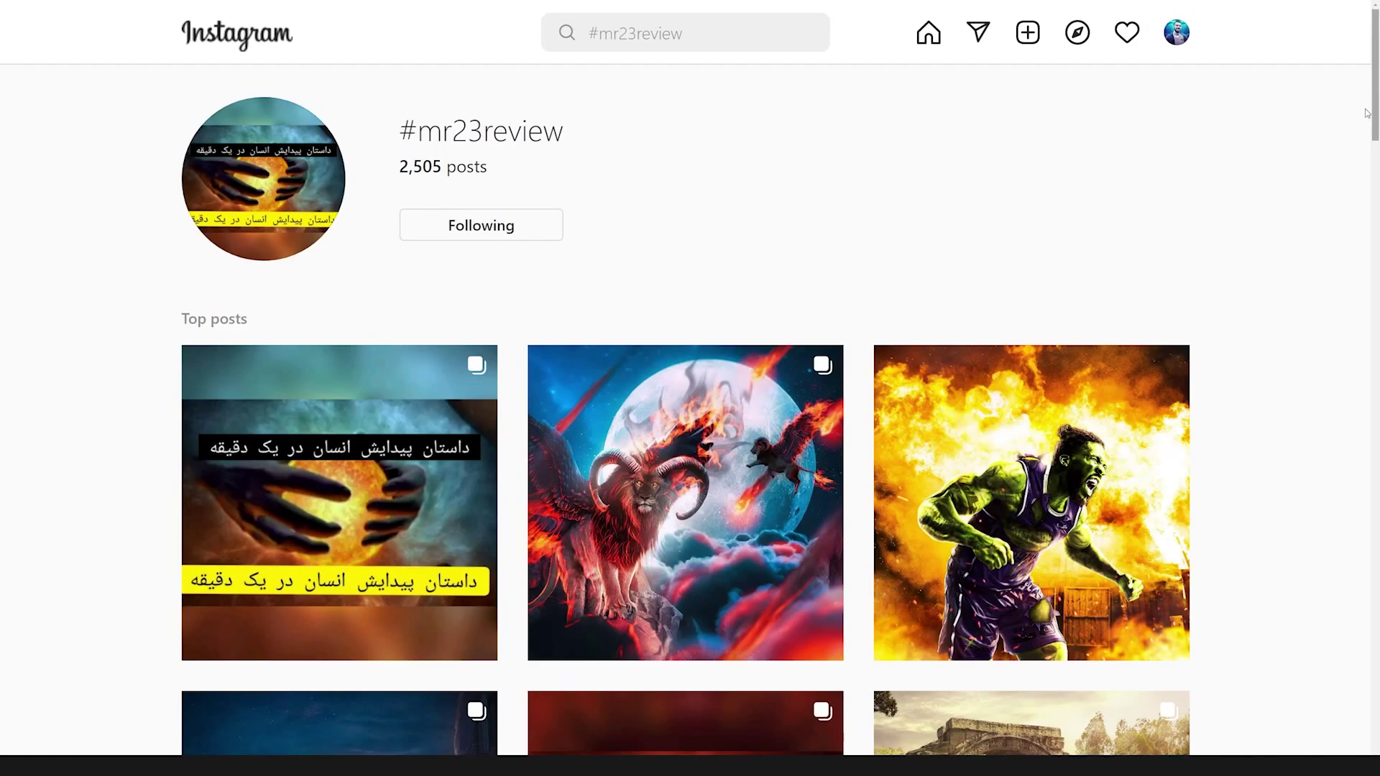
- Switch to Instagram, browse the #mr23review posts, and view both images of the post titled The Second Trumpet
scroll(1282, 191, "down", 15)
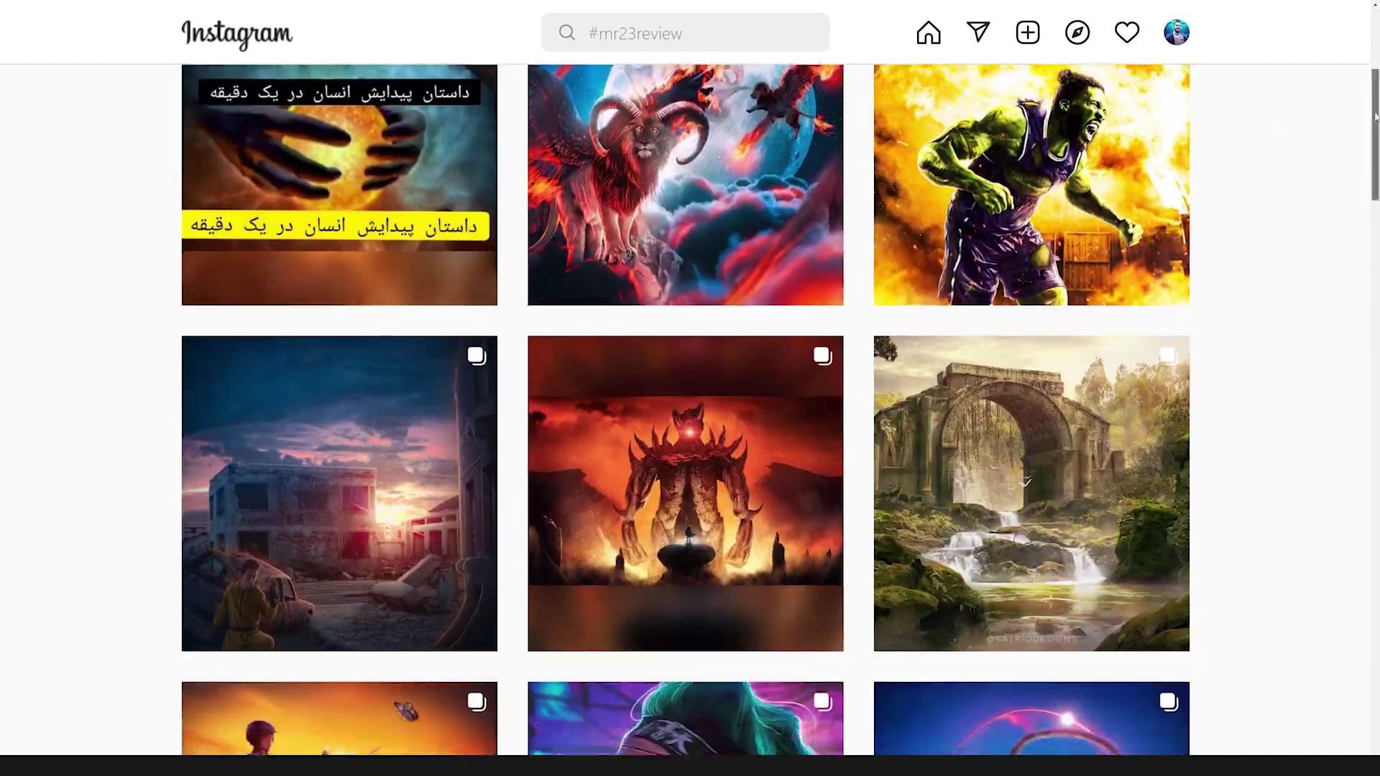
scroll(1371, 246, "down", 20)
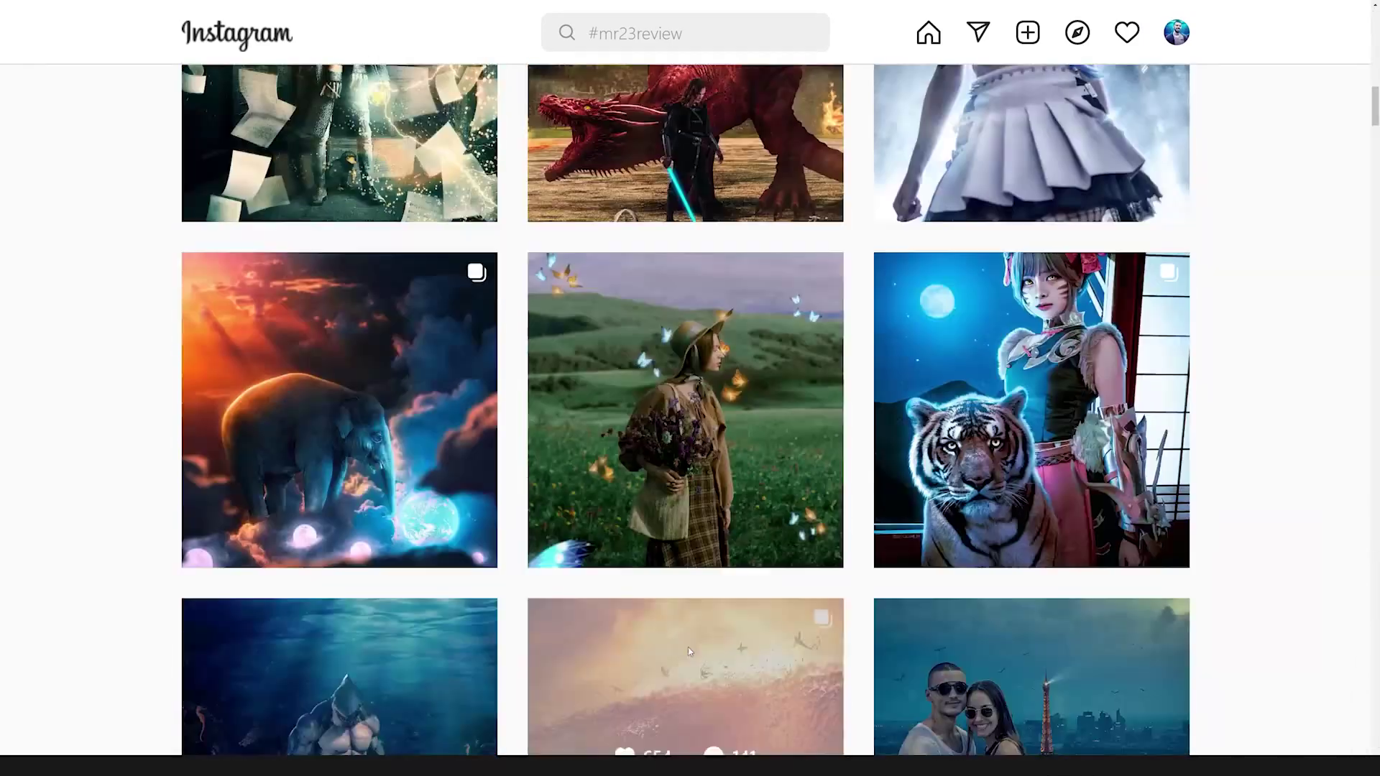
left_click(688, 651)
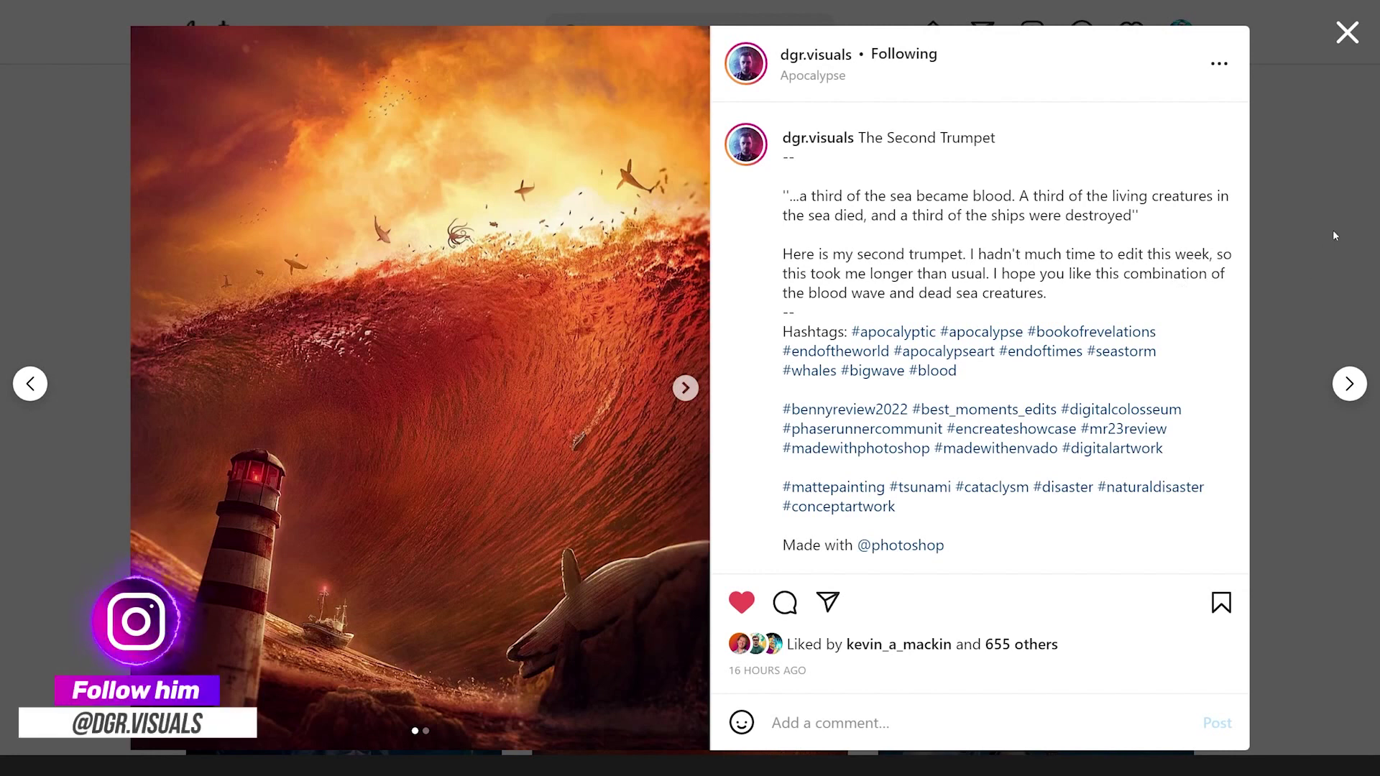
left_click(685, 388)
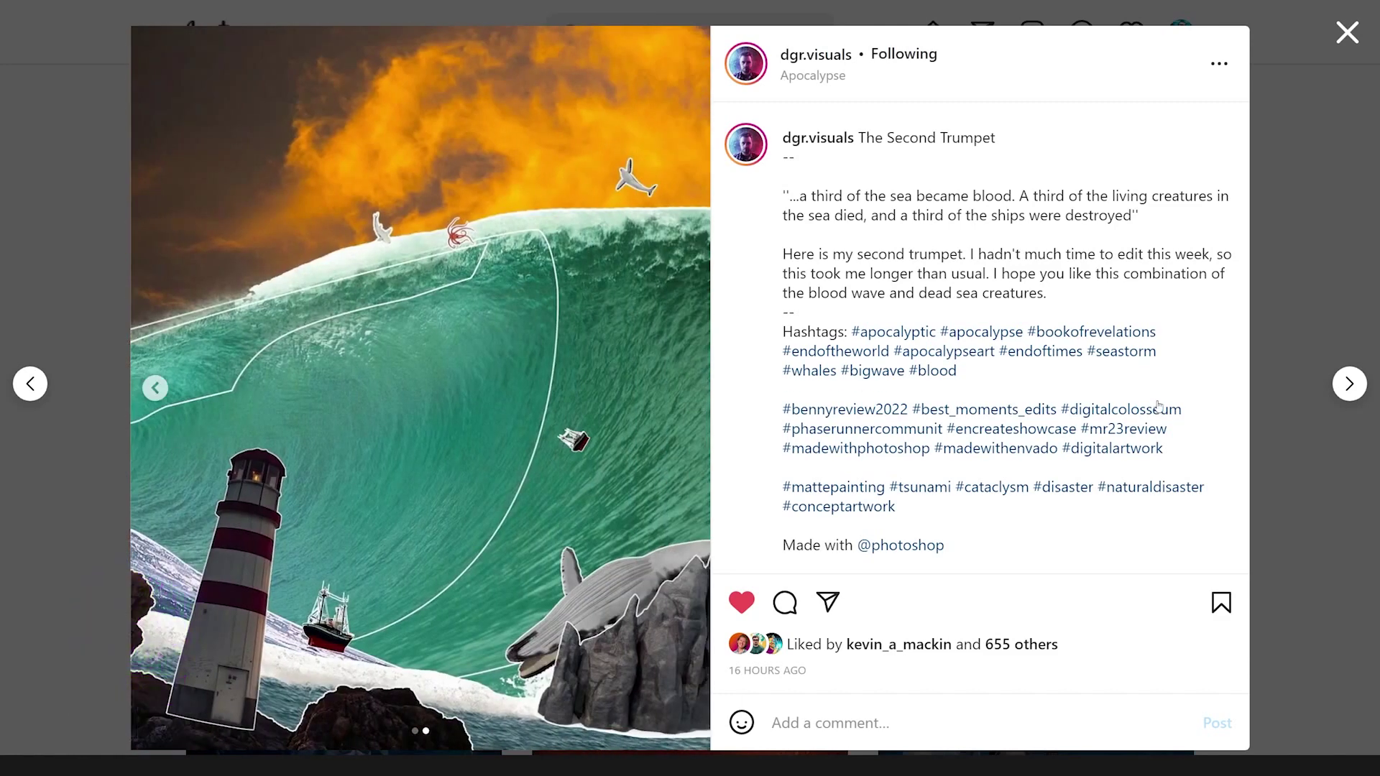
- Open the profile of the post's author and browse the artworks published there
left_click(823, 141)
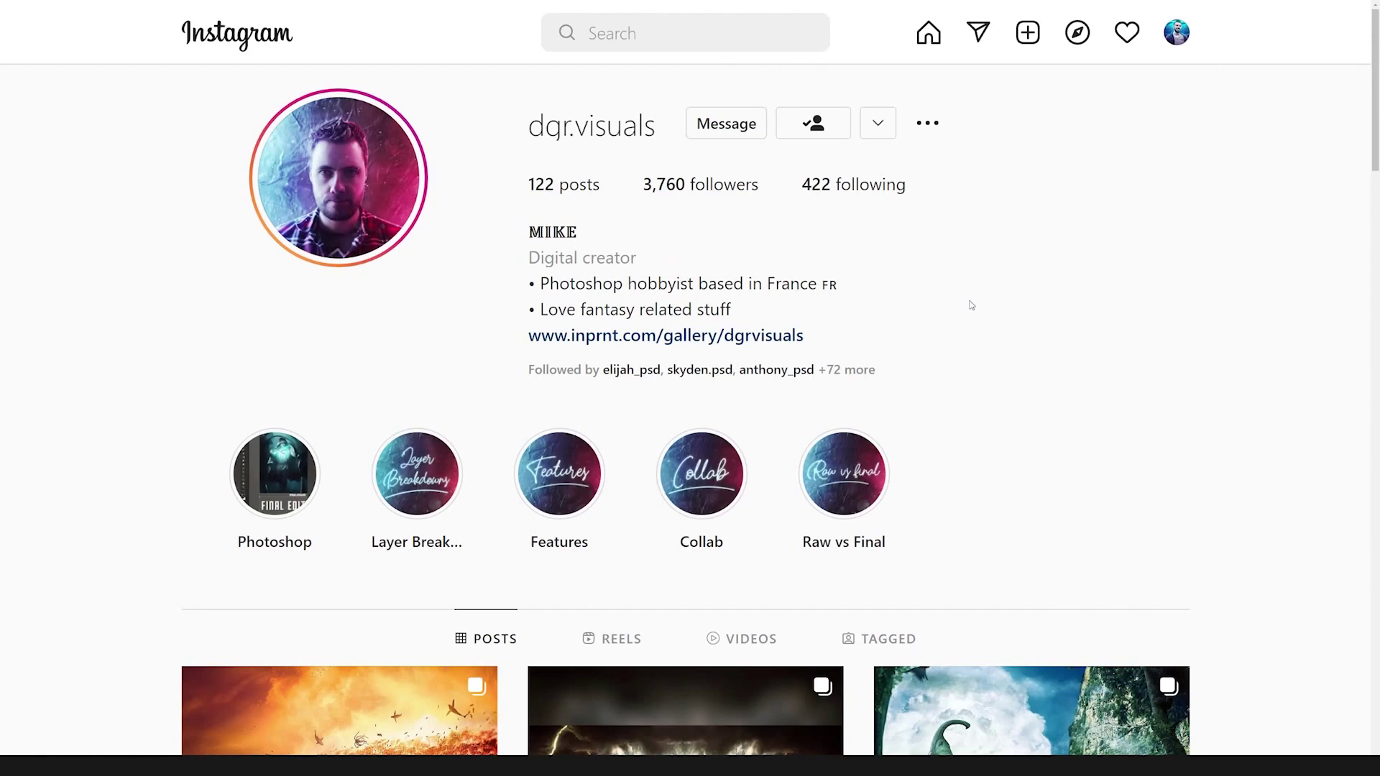
scroll(974, 305, "down", 5)
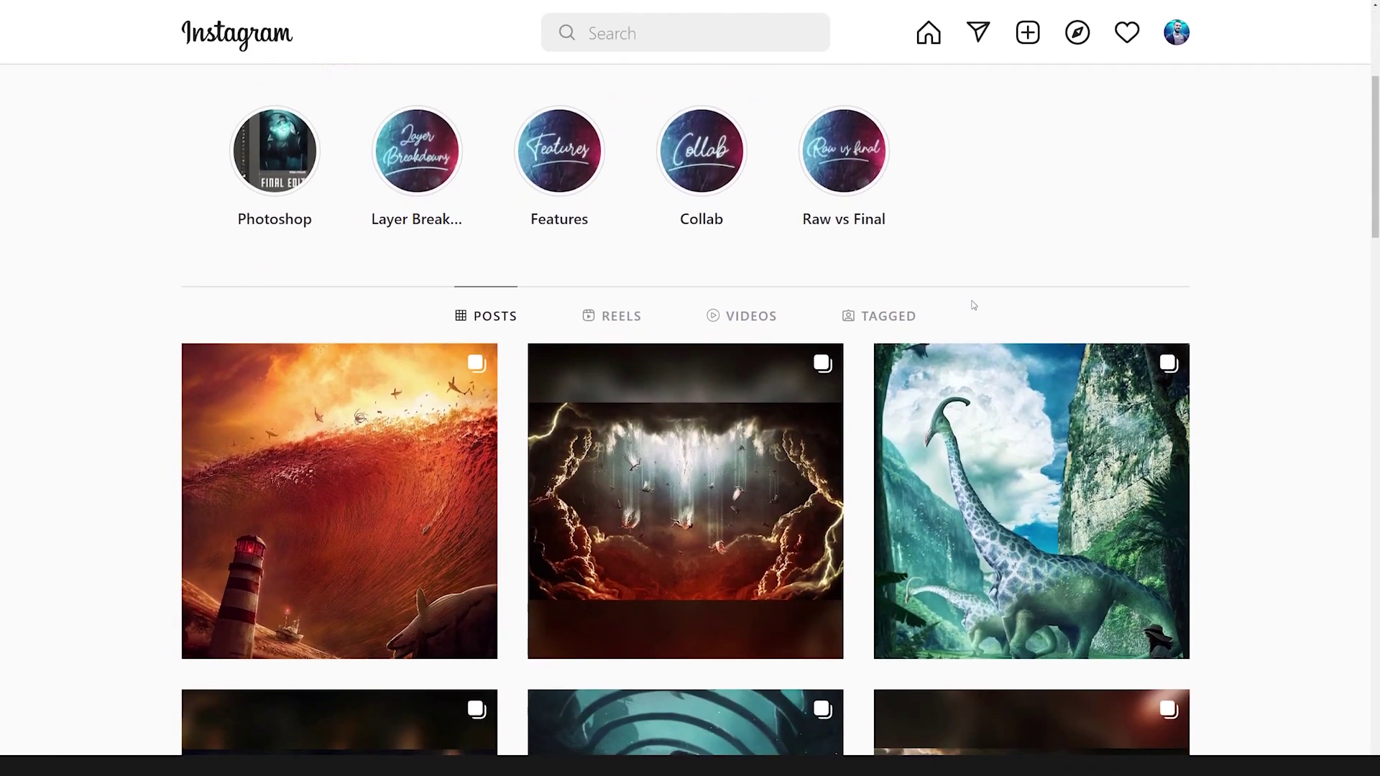
scroll(974, 304, "down", 15)
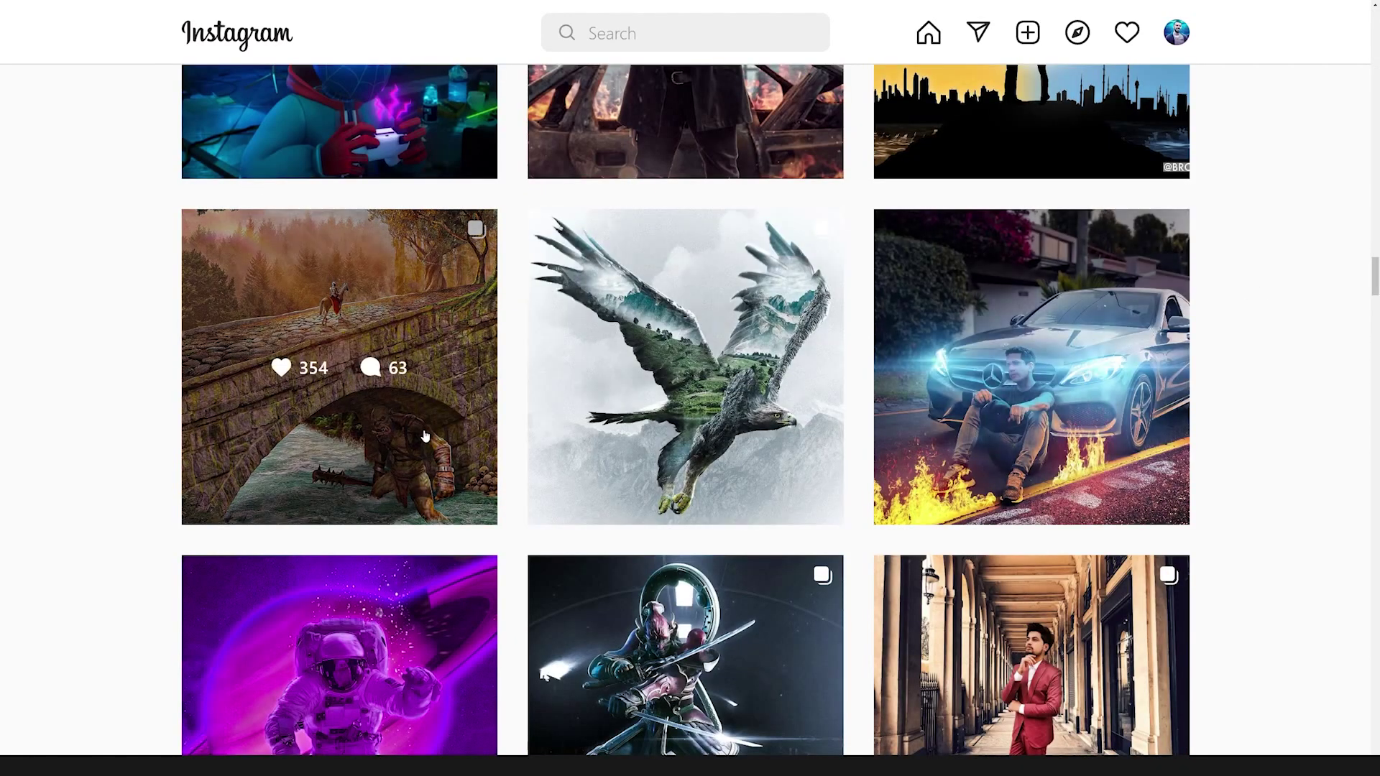
scroll(338, 309, "down", 1)
scroll(605, 535, "up", 1)
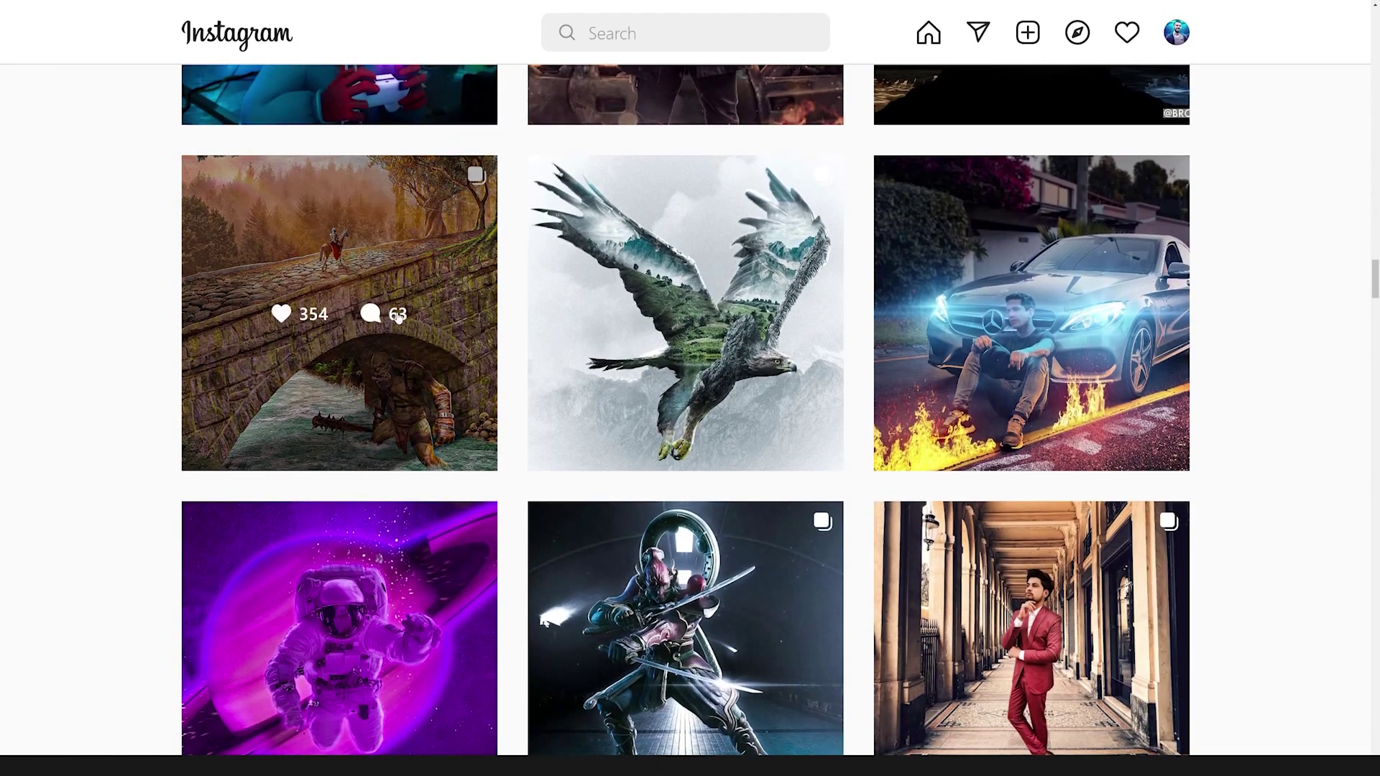
- Open the post titled Troll Under the Bridge, view both of its images, return to the first and close the post
left_click(403, 289)
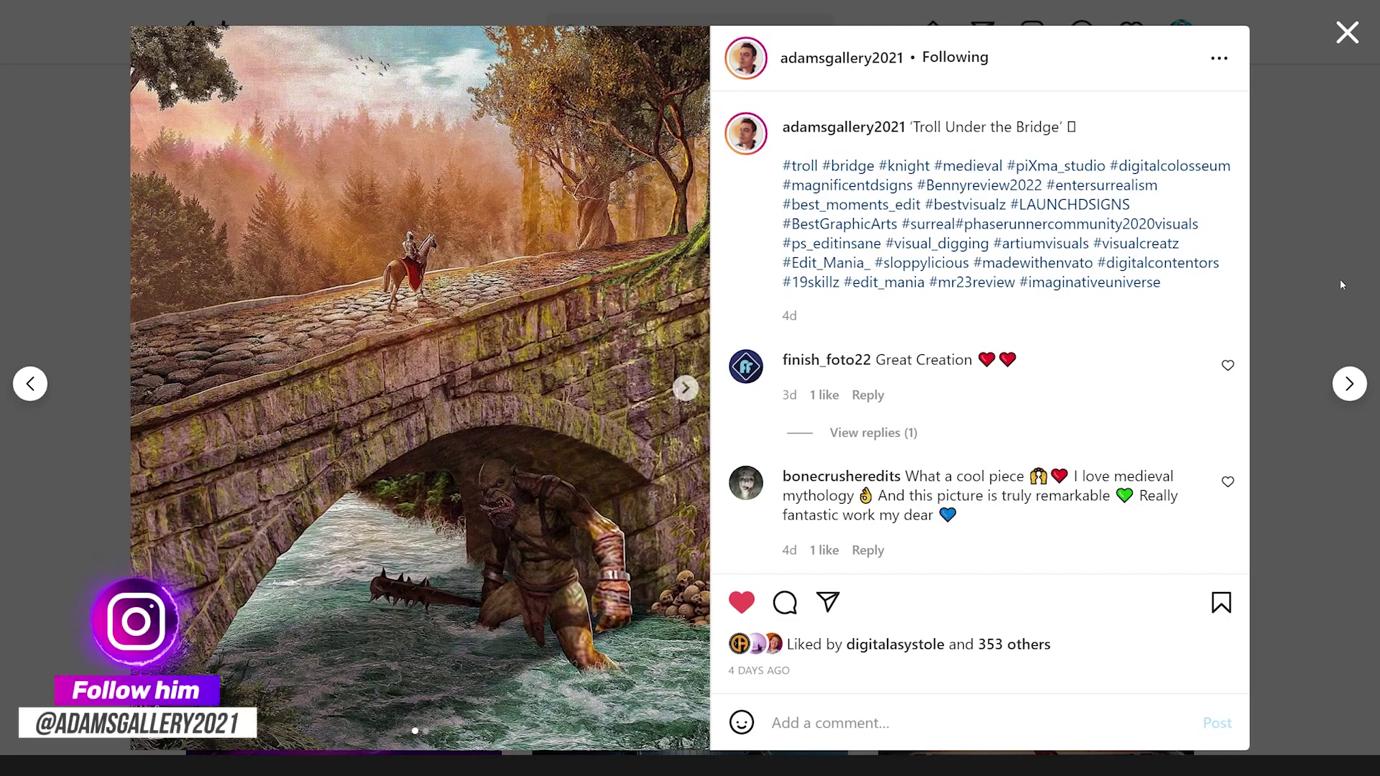
left_click(685, 388)
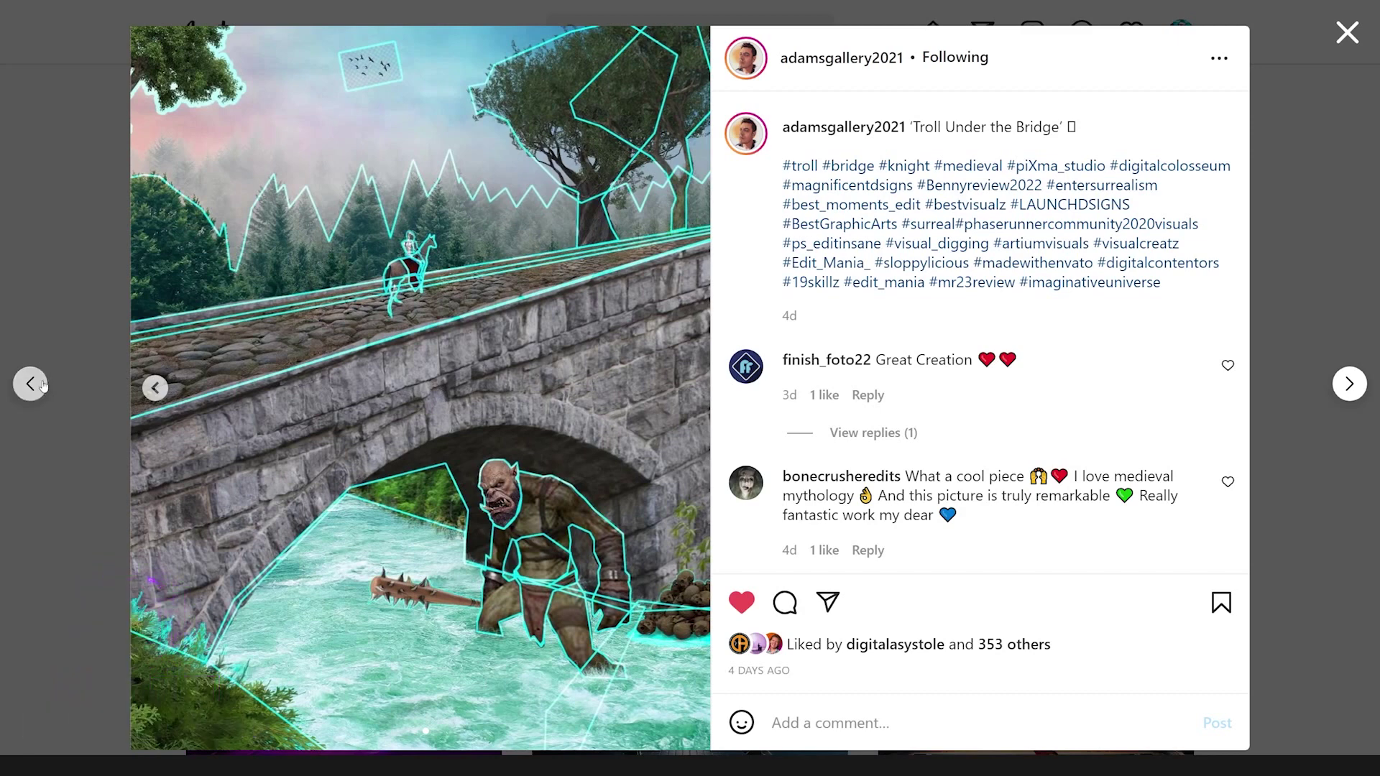
left_click(155, 387)
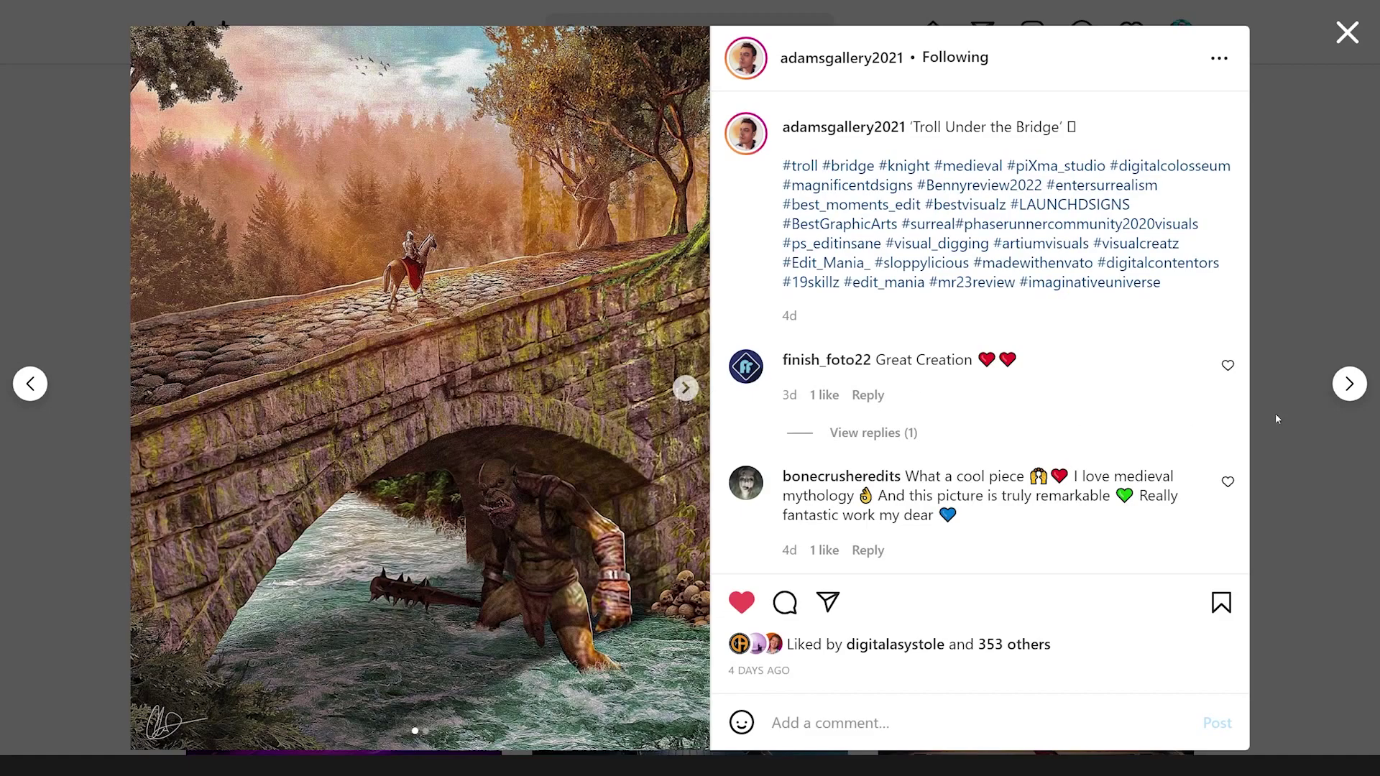
key("Escape")
- Return to the #mr23review hashtag posts and browse through the submitted artworks
left_click(734, 323)
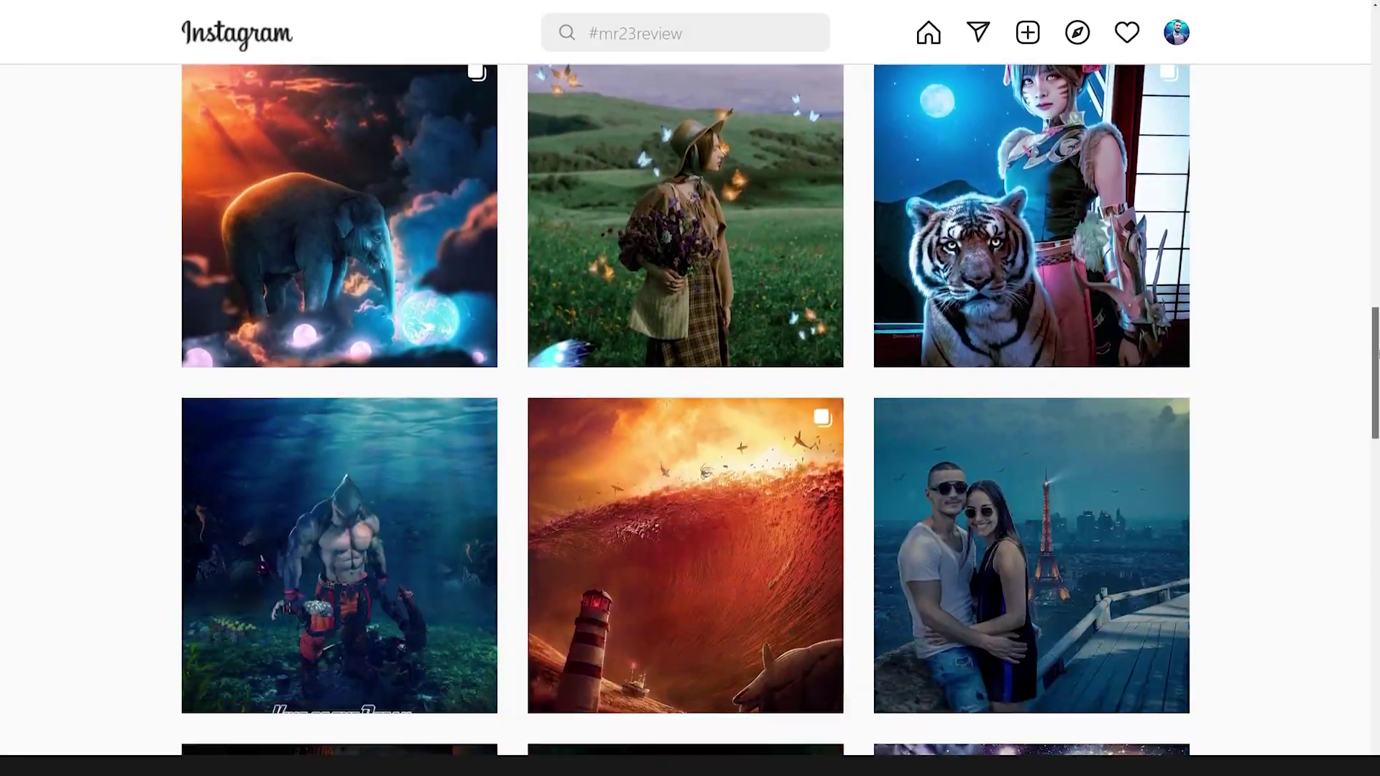
scroll(685, 410, "down", 10)
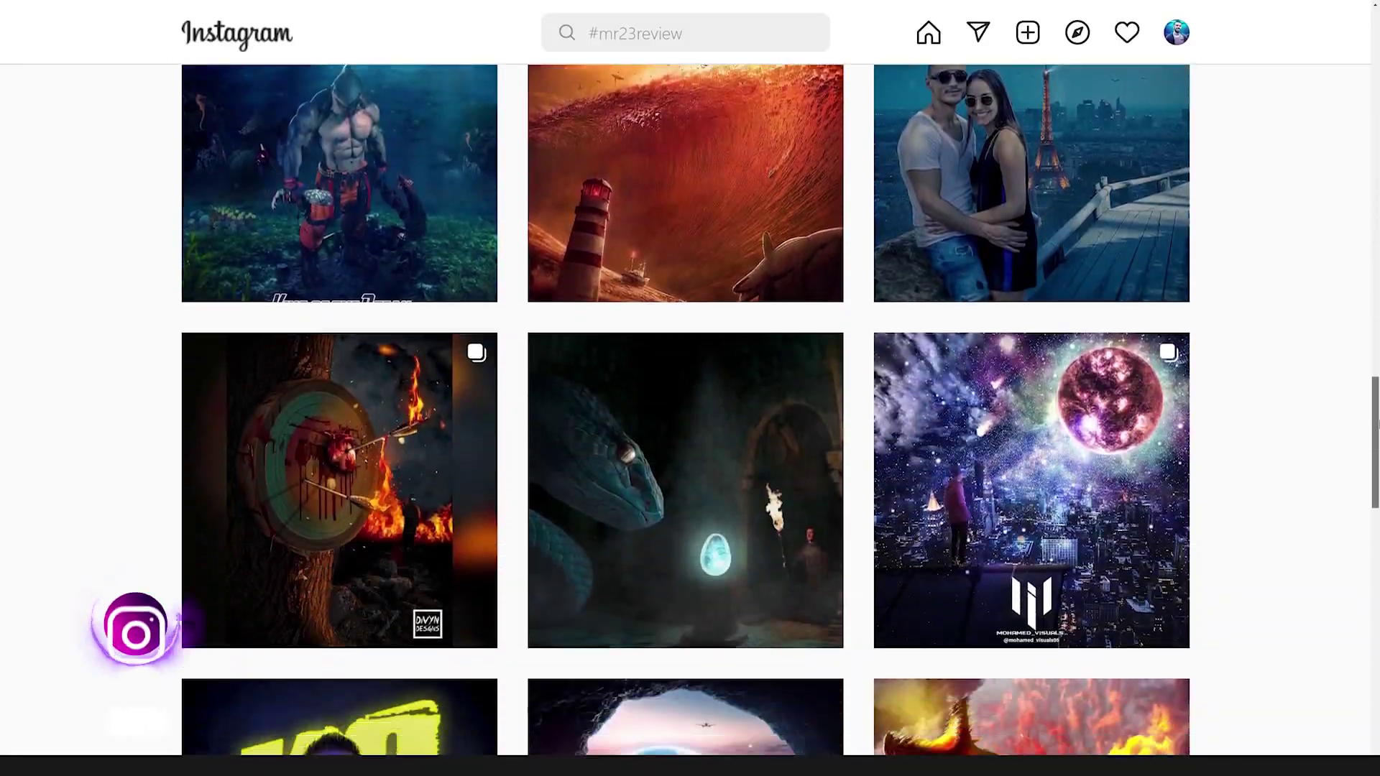
scroll(1330, 488, "down", 20)
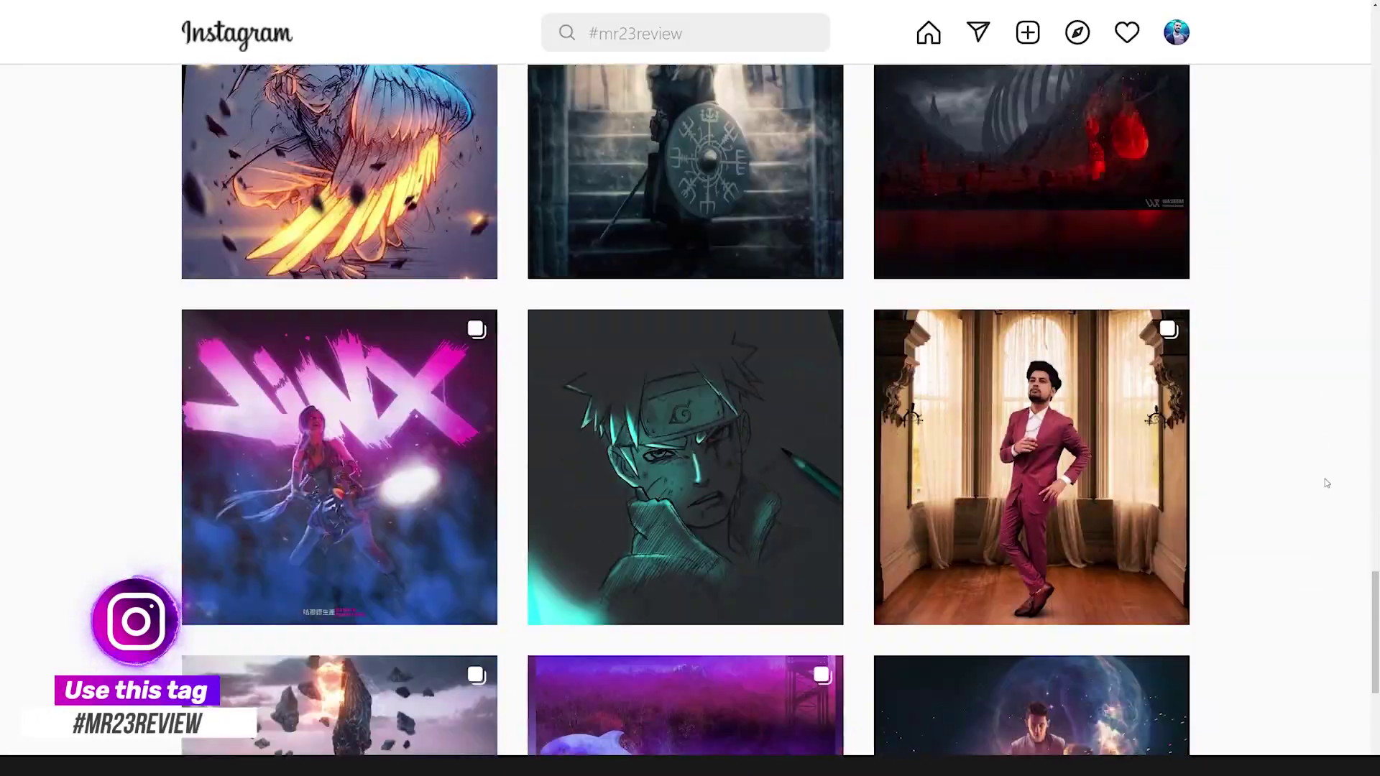
scroll(1330, 488, "down", 20)
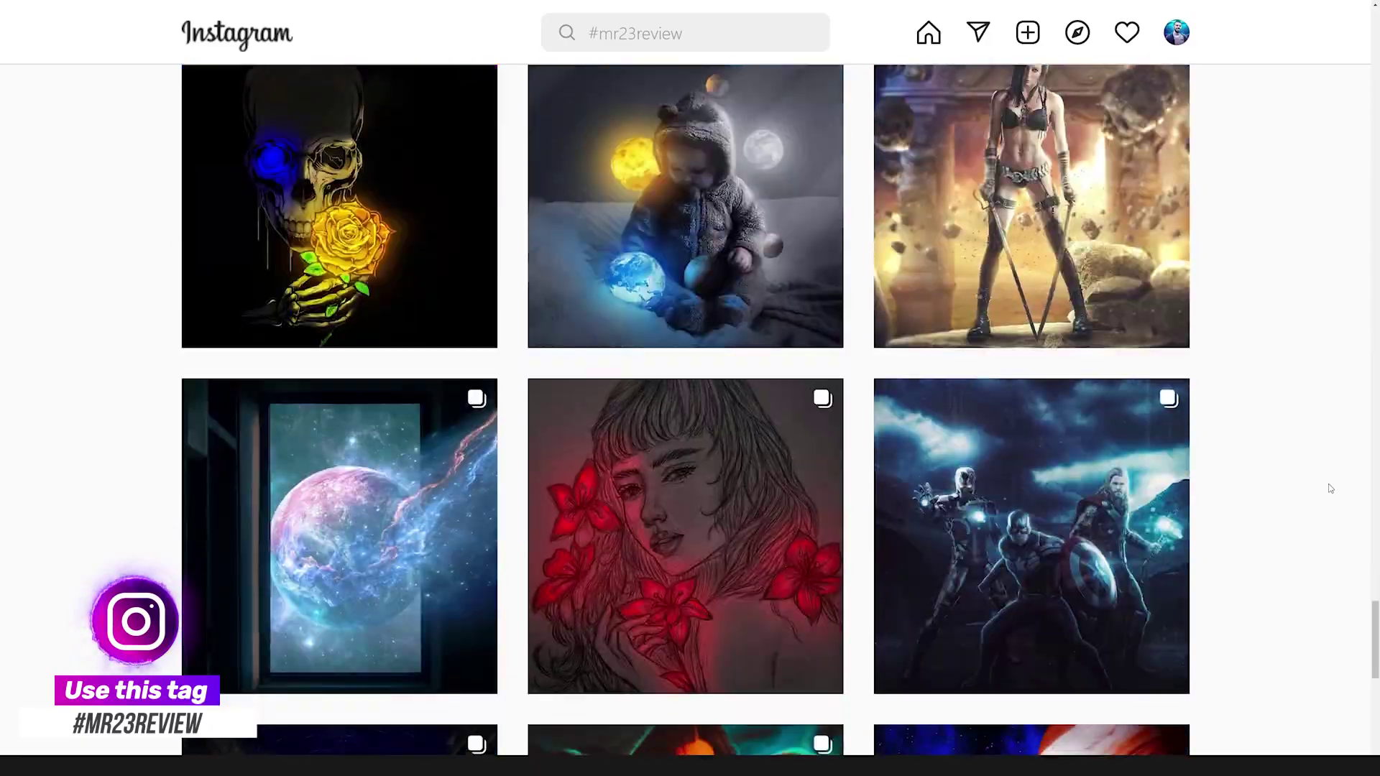
scroll(1330, 488, "down", 20)
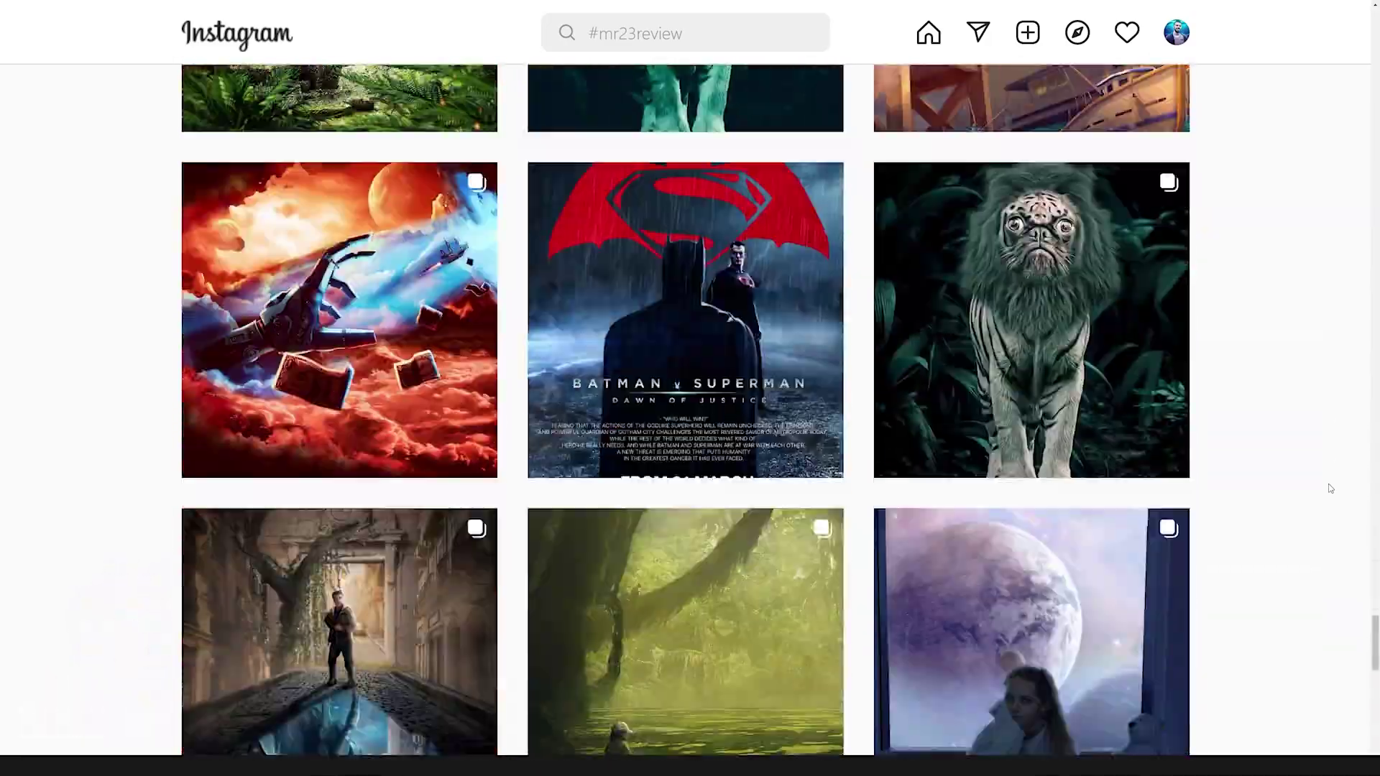
scroll(1331, 490, "up", 20)
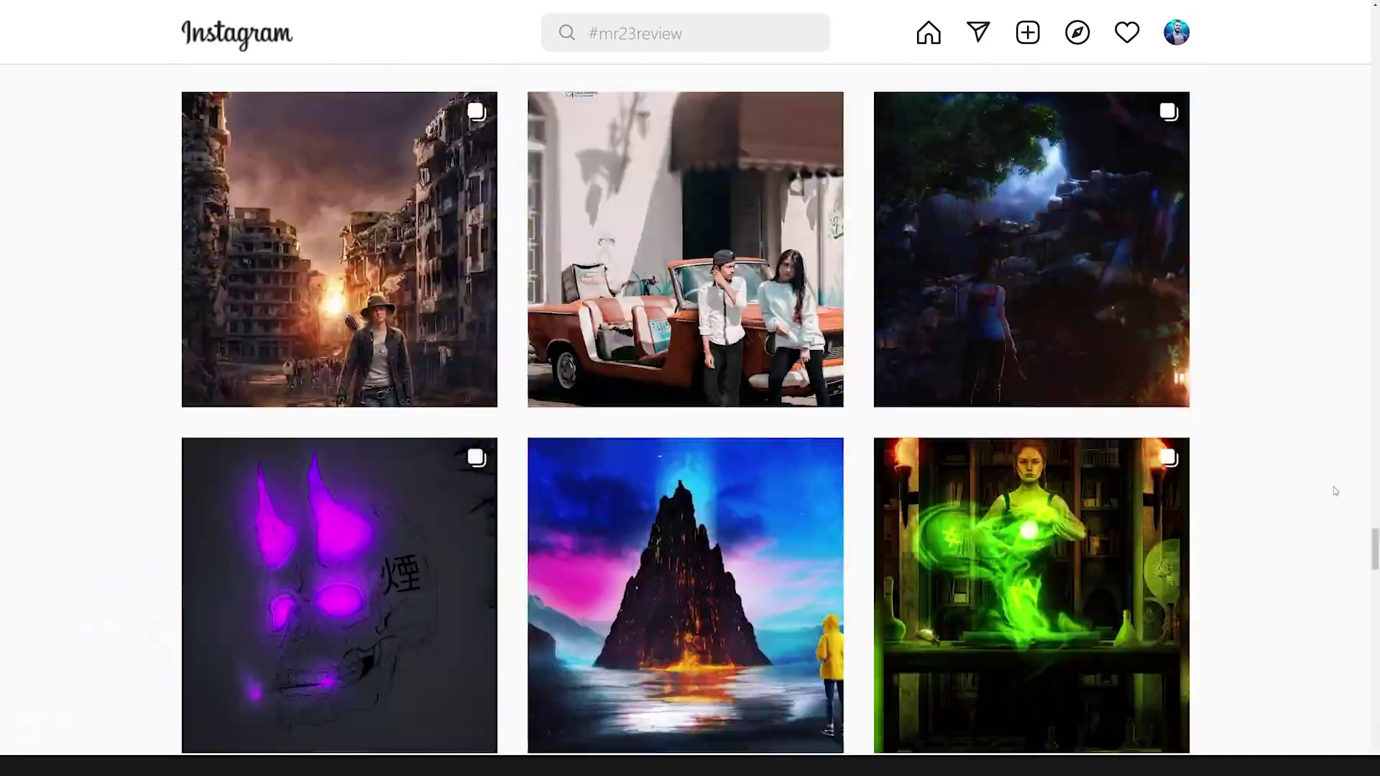